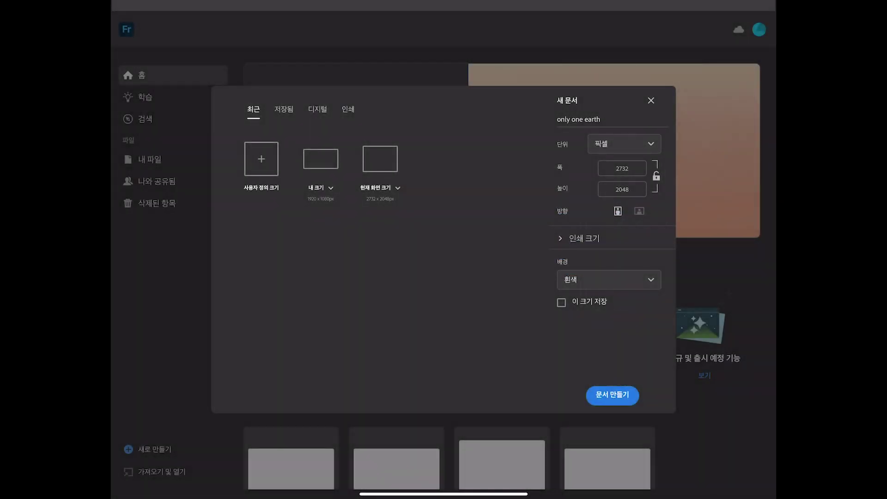
Set the new document's width to 1920 pixels
{"action": "left_click", "coordinate": [622, 168]}
{"action": "left_click", "coordinate": [597, 274]}
{"action": "left_click", "coordinate": [648, 223]}
{"action": "left_click", "coordinate": [623, 274]}
{"action": "left_click", "coordinate": [610, 299]}
{"action": "left_click", "coordinate": [509, 277]}
Set the document's height to 1080 pixels and create the document
{"action": "left_click", "coordinate": [622, 189]}
{"action": "left_click", "coordinate": [597, 296]}
{"action": "left_click", "coordinate": [597, 295]}
{"action": "left_click", "coordinate": [610, 320]}
{"action": "left_click", "coordinate": [622, 244]}
{"action": "left_click", "coordinate": [610, 320]}
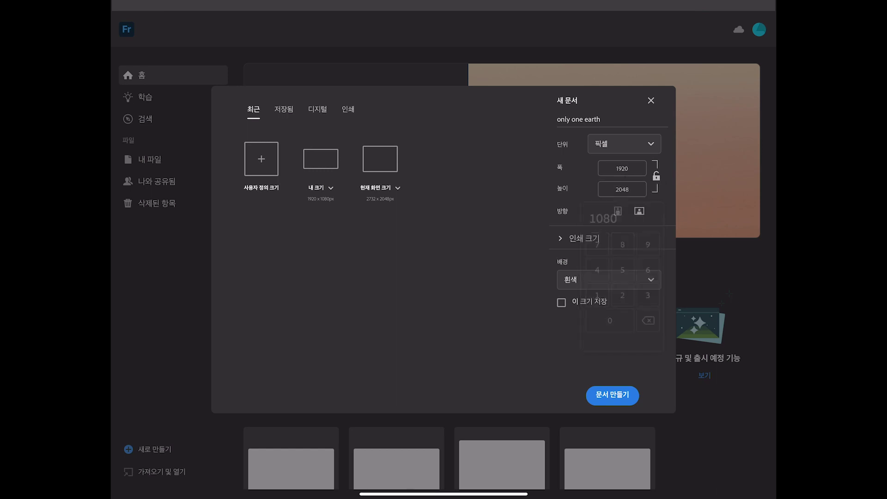
{"action": "left_click", "coordinate": [613, 395]}
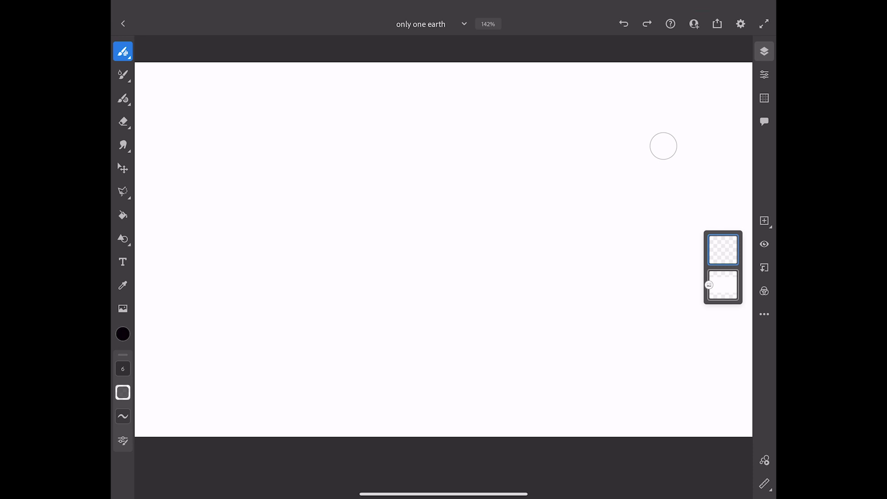
Browse the downloadable pixel brushes and add the Manga brushes set
{"action": "left_click", "coordinate": [123, 51]}
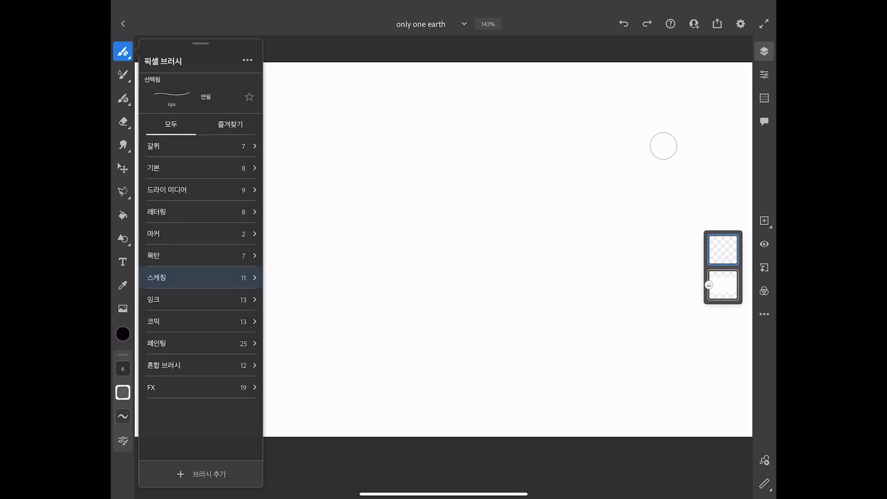
{"action": "left_click", "coordinate": [201, 474]}
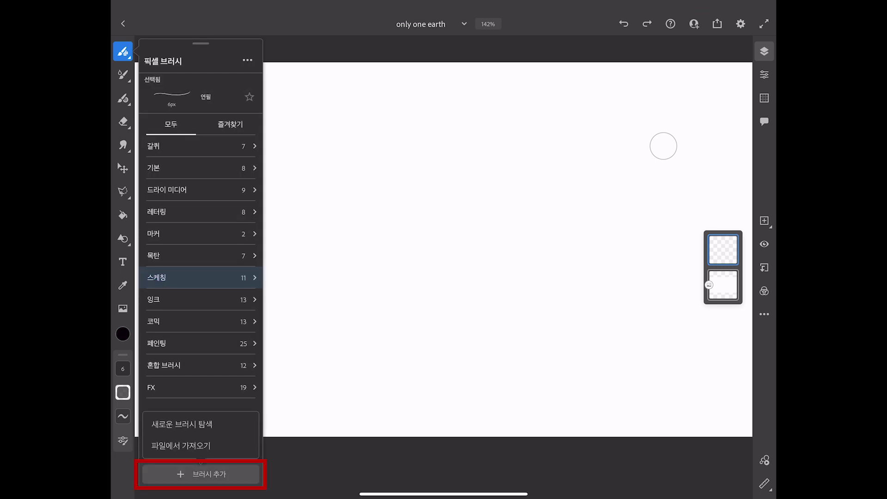
{"action": "left_click", "coordinate": [182, 424]}
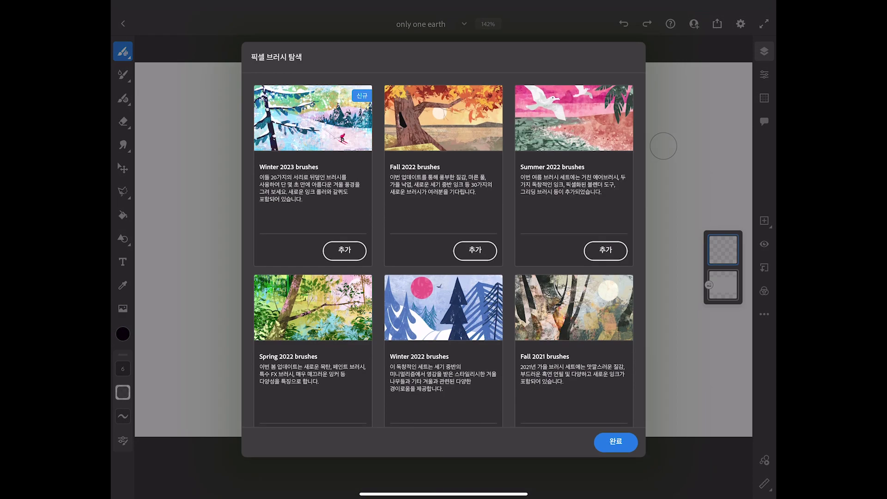
{"action": "scroll", "coordinate": [444, 249], "scroll_direction": "down", "scroll_amount": 15}
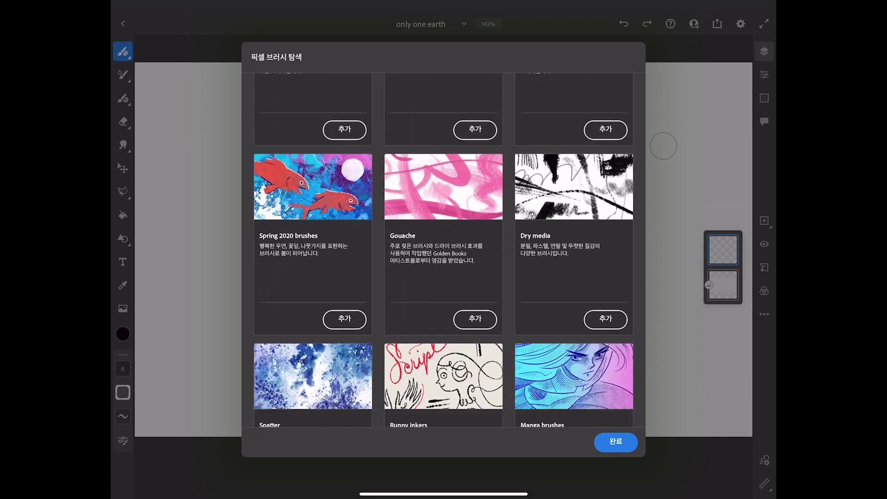
{"action": "scroll", "coordinate": [443, 250], "scroll_direction": "down", "scroll_amount": 6}
{"action": "scroll", "coordinate": [444, 250], "scroll_direction": "up", "scroll_amount": 8}
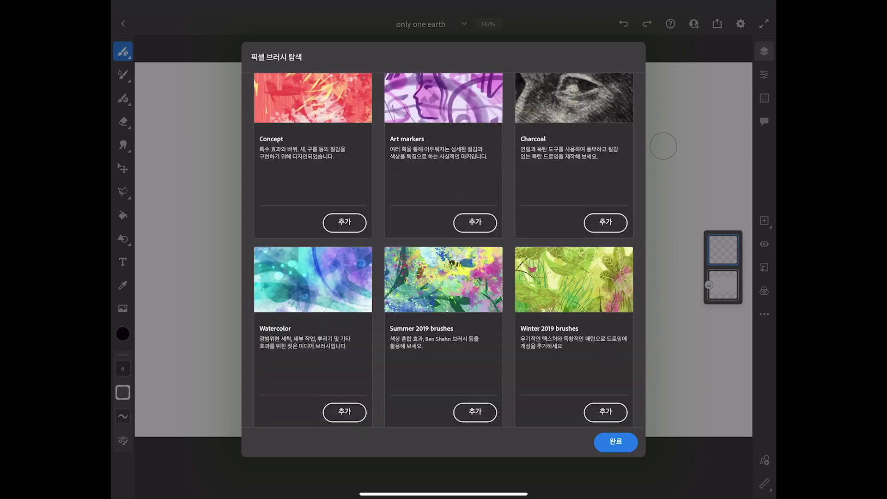
{"action": "scroll", "coordinate": [444, 249], "scroll_direction": "up", "scroll_amount": 6}
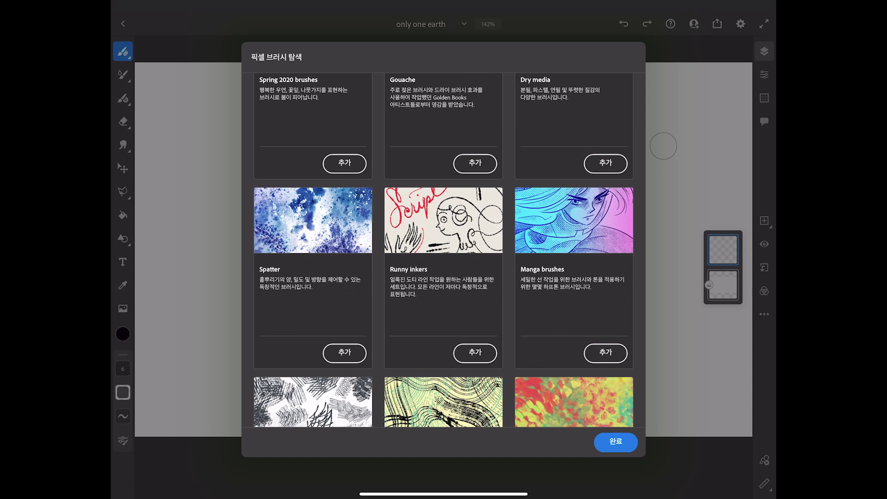
{"action": "left_click", "coordinate": [606, 353]}
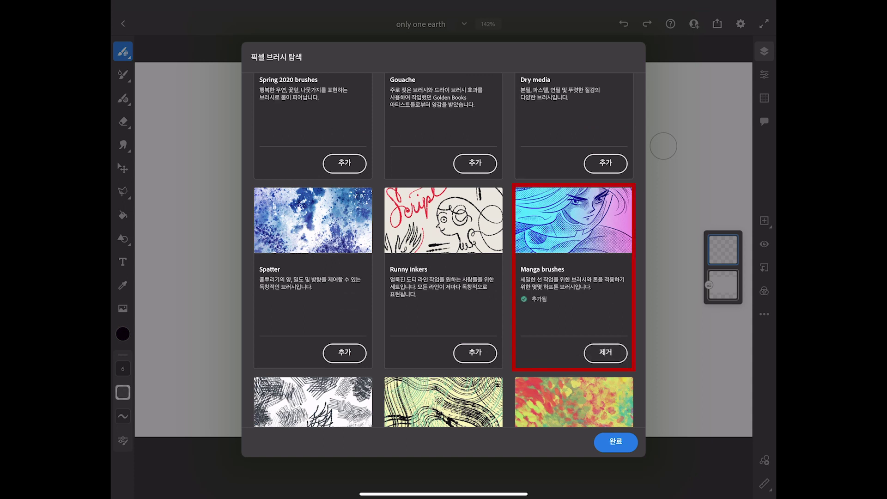
{"action": "left_click", "coordinate": [616, 443]}
Open the Manga brushes set and try a stroke on the blank canvas with Kyle's Manga - Basic
{"action": "left_click", "coordinate": [123, 51]}
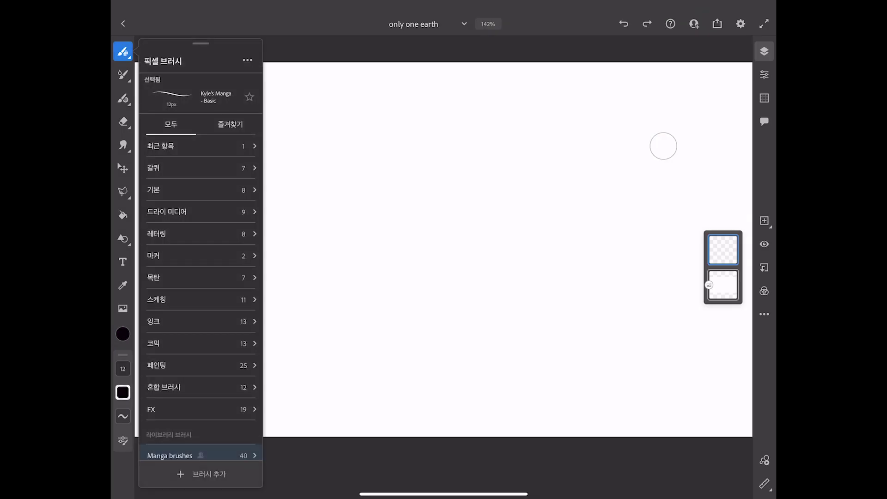
{"action": "left_click", "coordinate": [170, 456]}
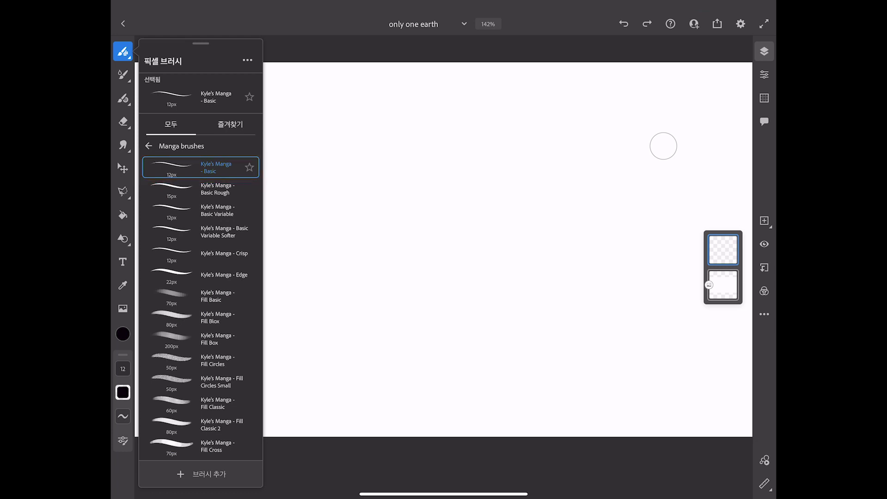
{"action": "left_click", "coordinate": [382, 214]}
{"action": "mouse_move", "coordinate": [382, 215]}
{"action": "left_mouse_down"}
{"action": "mouse_move", "coordinate": [392, 200]}
{"action": "mouse_move", "coordinate": [483, 233]}
{"action": "mouse_move", "coordinate": [533, 191]}
{"action": "mouse_move", "coordinate": [538, 257]}
{"action": "left_mouse_up"}
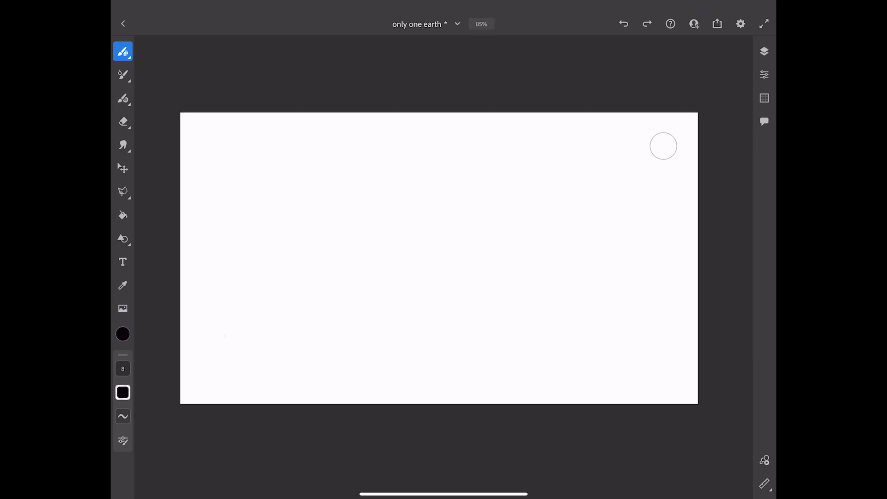
Choose the pencil brush (연필) from the sketching (스케칭) brush group
{"action": "left_click", "coordinate": [123, 51]}
{"action": "left_click", "coordinate": [148, 146]}
{"action": "left_click", "coordinate": [185, 252]}
{"action": "left_click", "coordinate": [201, 339]}
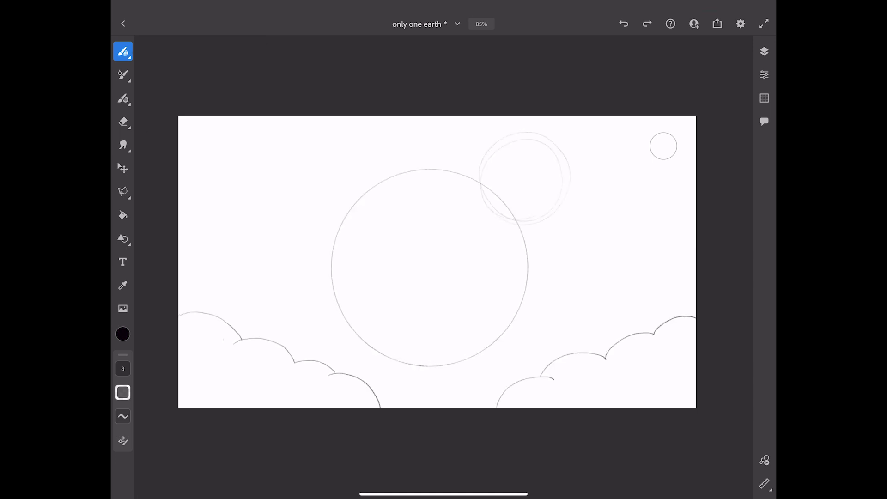
Sketch the scene around the large central globe, roughing in the continents, the sun with rays and the surrounding clouds
{"action": "left_click_drag", "start_coordinate": [472, 266], "coordinate": [419, 305]}
{"action": "left_click_drag", "start_coordinate": [522, 219], "coordinate": [550, 326]}
{"action": "left_click_drag", "start_coordinate": [538, 287], "coordinate": [652, 257]}
{"action": "left_click_drag", "start_coordinate": [349, 332], "coordinate": [448, 378]}
{"action": "left_click_drag", "start_coordinate": [451, 375], "coordinate": [501, 344]}
{"action": "left_click_drag", "start_coordinate": [530, 117], "coordinate": [695, 177]}
{"action": "left_click_drag", "start_coordinate": [255, 117], "coordinate": [184, 193]}
{"action": "left_click_drag", "start_coordinate": [182, 186], "coordinate": [276, 208]}
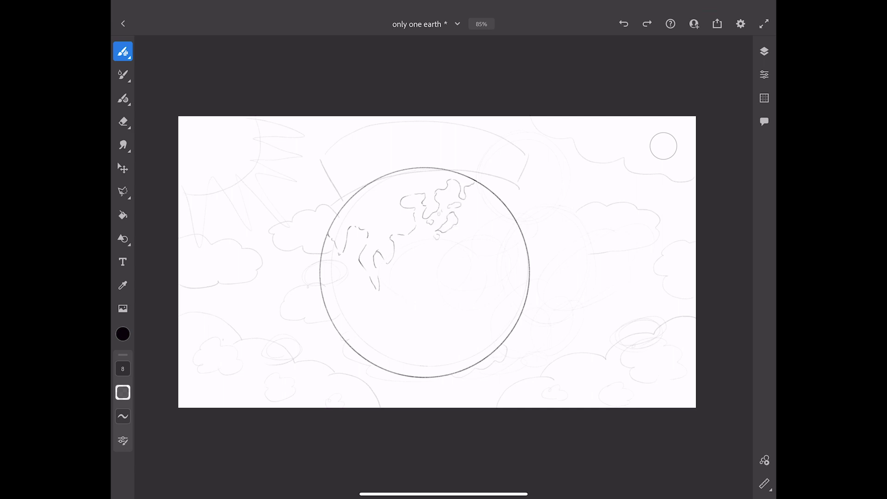
Sketch the remaining coastlines and a large bird hugging the globe, with the nest, bees and smiling flowers around it
{"action": "left_click_drag", "start_coordinate": [404, 250], "coordinate": [406, 262]}
{"action": "mouse_move", "coordinate": [408, 273]}
{"action": "left_mouse_down"}
{"action": "mouse_move", "coordinate": [415, 275]}
{"action": "mouse_move", "coordinate": [370, 310]}
{"action": "mouse_move", "coordinate": [371, 297]}
{"action": "left_mouse_up"}
{"action": "left_click_drag", "start_coordinate": [400, 328], "coordinate": [469, 339]}
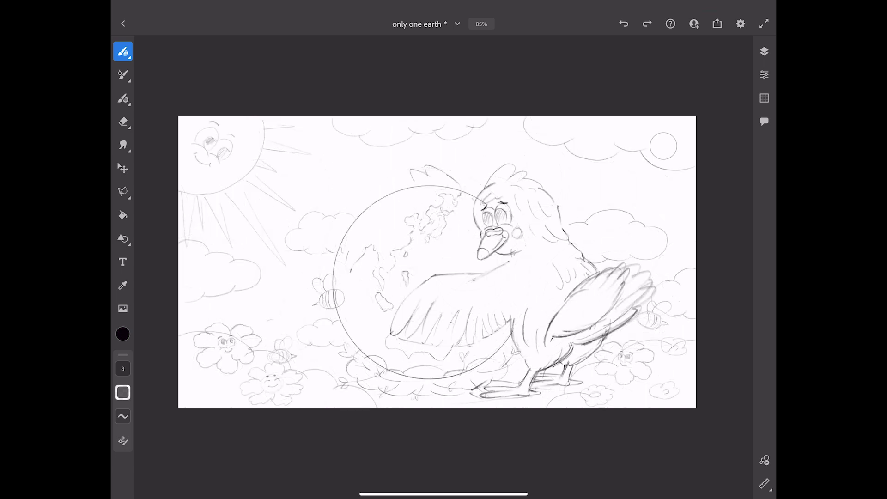
Add the text "ONLY, ONE EARTH" over the upper part of the globe
{"action": "left_click", "coordinate": [122, 262]}
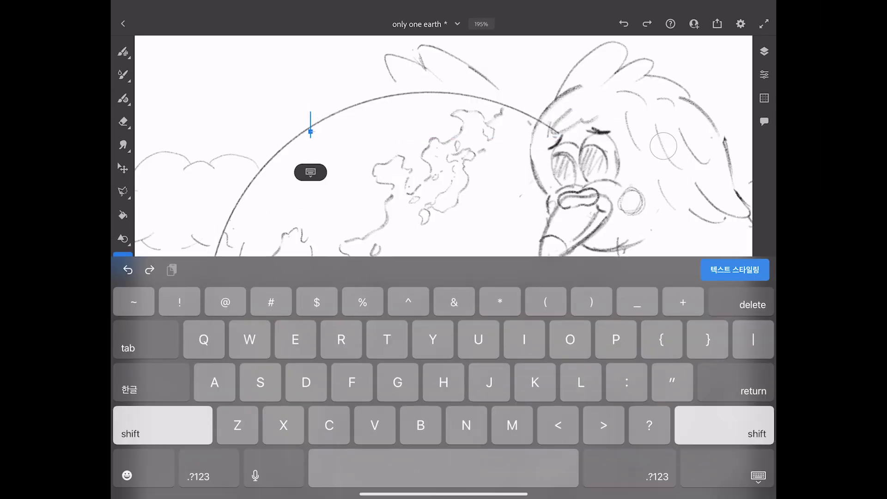
{"action": "type", "text": "ONLY,"}
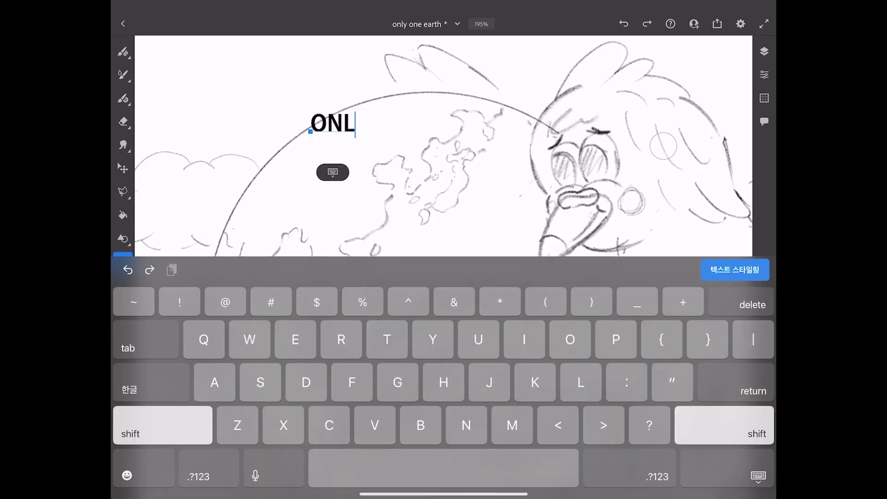
{"action": "type", "text": " ONE EARTH"}
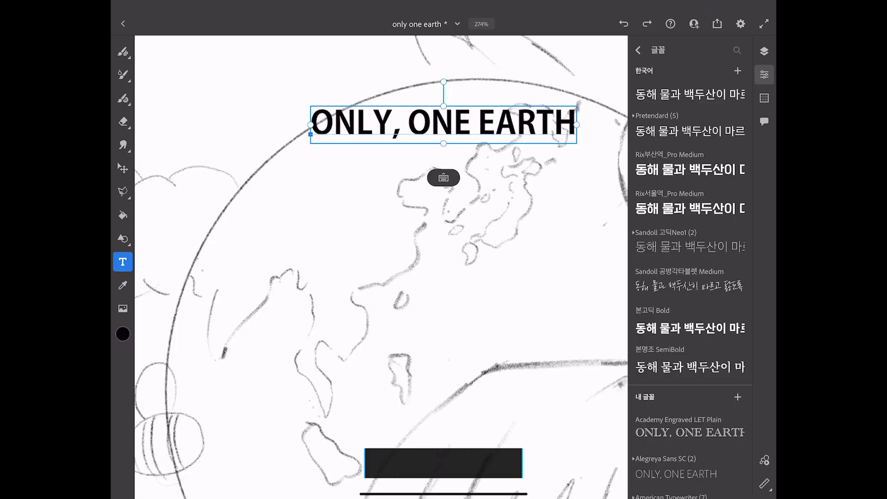
Search the fonts for "imp" and set the text's font to Impact Regular
{"action": "left_click", "coordinate": [737, 49]}
{"action": "type", "text": "imp"}
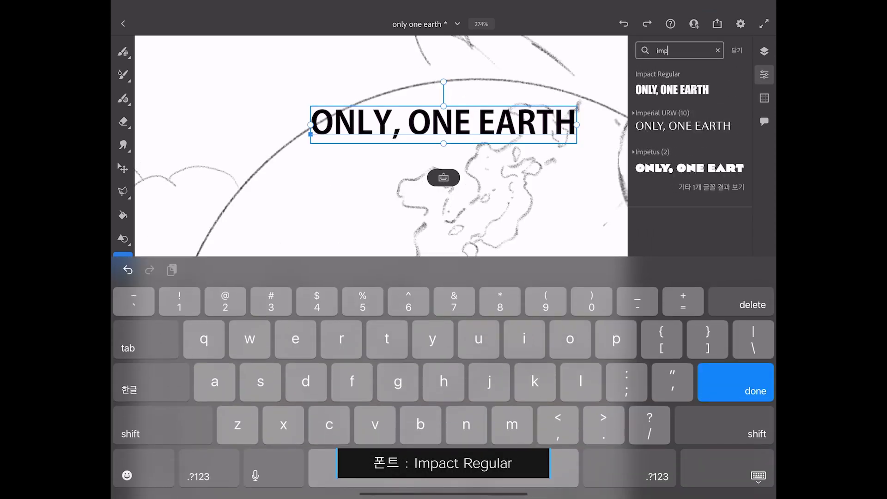
{"action": "left_click", "coordinate": [672, 89]}
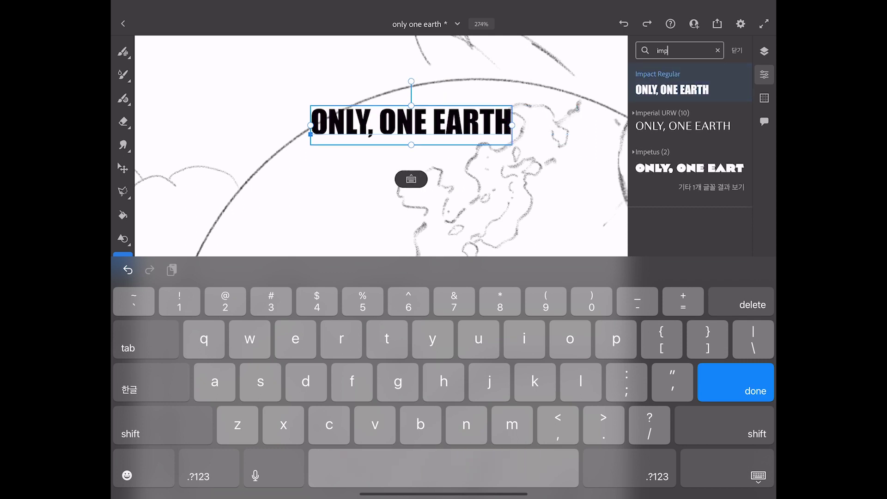
{"action": "left_click", "coordinate": [737, 51]}
{"action": "left_click", "coordinate": [765, 74]}
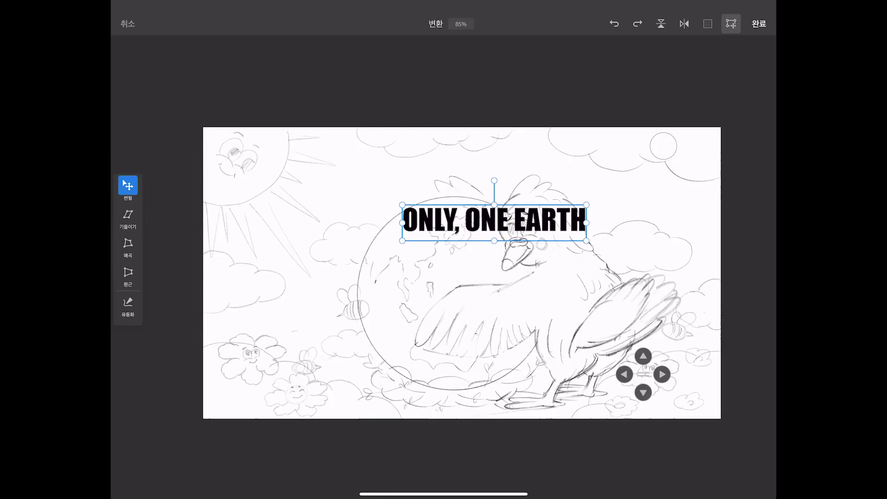
Move the title above the globe and stretch it wider and taller, centred near the canvas's upper edge
{"action": "left_click_drag", "start_coordinate": [495, 224], "coordinate": [462, 174]}
{"action": "left_click_drag", "start_coordinate": [554, 193], "coordinate": [604, 202]}
{"action": "left_click_drag", "start_coordinate": [487, 180], "coordinate": [462, 213]}
{"action": "left_click_drag", "start_coordinate": [579, 183], "coordinate": [572, 182]}
{"action": "left_click_drag", "start_coordinate": [459, 183], "coordinate": [462, 169]}
{"action": "left_click_drag", "start_coordinate": [462, 201], "coordinate": [462, 215]}
{"action": "left_click_drag", "start_coordinate": [462, 138], "coordinate": [462, 146]}
{"action": "left_click_drag", "start_coordinate": [462, 180], "coordinate": [462, 178]}
Convert the title to a pixel layer and warp it with Liquify into an arch following the globe's upper curve
{"action": "left_click", "coordinate": [128, 303]}
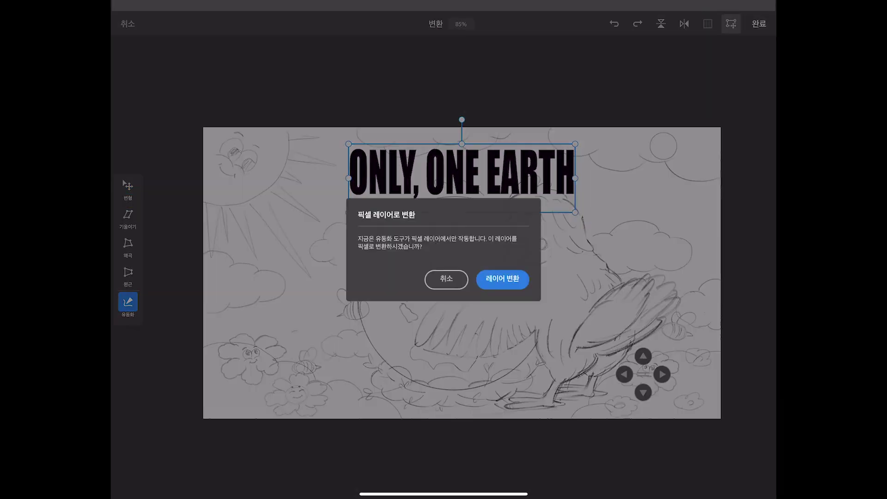
{"action": "left_click", "coordinate": [503, 279]}
{"action": "left_click_drag", "start_coordinate": [339, 173], "coordinate": [318, 190]}
{"action": "left_click_drag", "start_coordinate": [573, 181], "coordinate": [567, 200]}
{"action": "left_click_drag", "start_coordinate": [494, 185], "coordinate": [494, 176]}
{"action": "left_click_drag", "start_coordinate": [395, 181], "coordinate": [390, 174]}
{"action": "left_click_drag", "start_coordinate": [467, 156], "coordinate": [475, 145]}
{"action": "left_click_drag", "start_coordinate": [548, 166], "coordinate": [559, 175]}
{"action": "left_click_drag", "start_coordinate": [453, 179], "coordinate": [450, 174]}
{"action": "left_click_drag", "start_coordinate": [350, 189], "coordinate": [349, 191]}
{"action": "left_click_drag", "start_coordinate": [392, 162], "coordinate": [391, 157]}
{"action": "left_click_drag", "start_coordinate": [467, 160], "coordinate": [467, 156]}
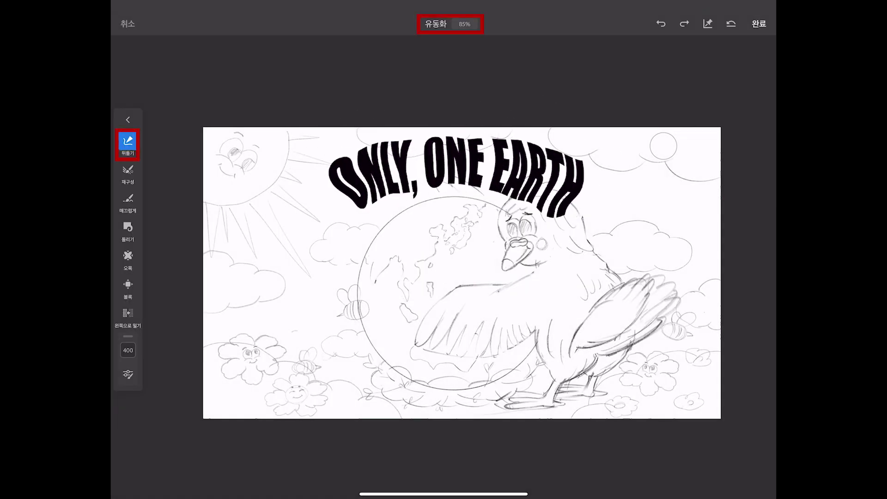
Fine-tune the warp on the words ONE and EARTH and apply the Liquify changes
{"action": "left_click_drag", "start_coordinate": [561, 182], "coordinate": [564, 181]}
{"action": "left_click_drag", "start_coordinate": [517, 171], "coordinate": [519, 168]}
{"action": "left_click_drag", "start_coordinate": [452, 139], "coordinate": [452, 142]}
{"action": "left_click_drag", "start_coordinate": [514, 196], "coordinate": [532, 192]}
{"action": "left_click_drag", "start_coordinate": [453, 181], "coordinate": [453, 177]}
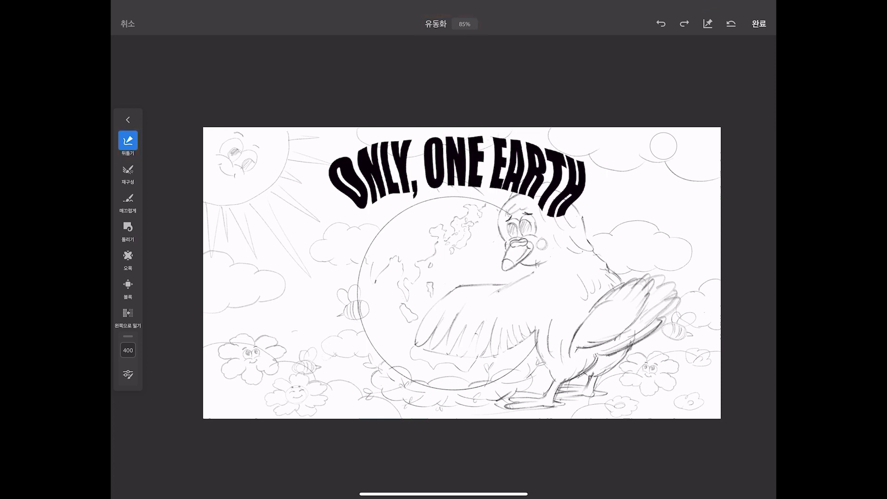
{"action": "left_click", "coordinate": [759, 24]}
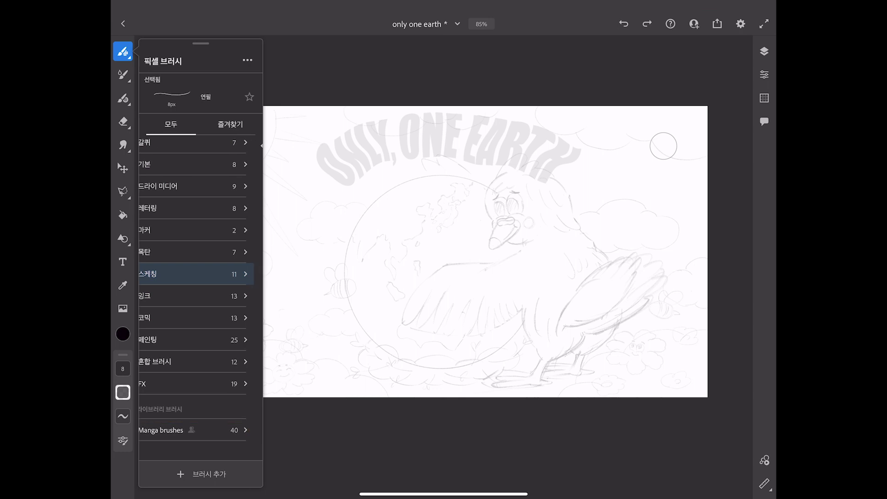
Ink the bird's head, beak and upper wing over the faded sketch with the Kyle's Manga - Basic brush
{"action": "left_click", "coordinate": [199, 430]}
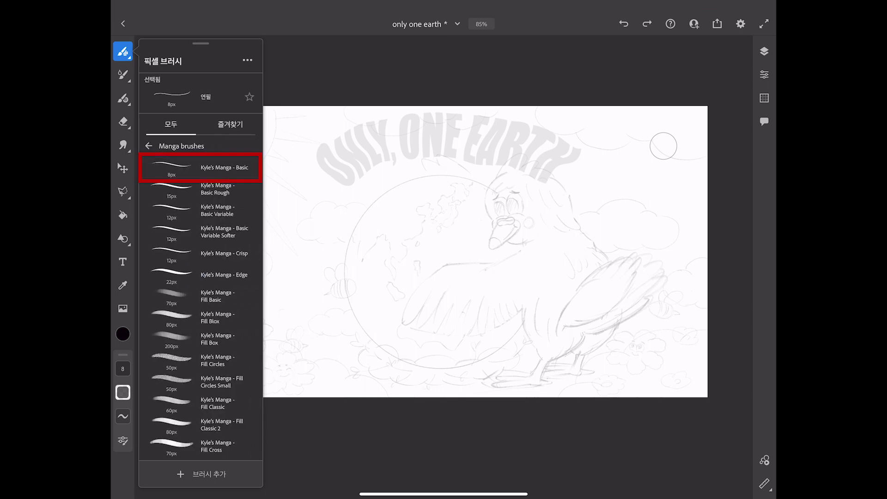
{"action": "left_click", "coordinate": [200, 167]}
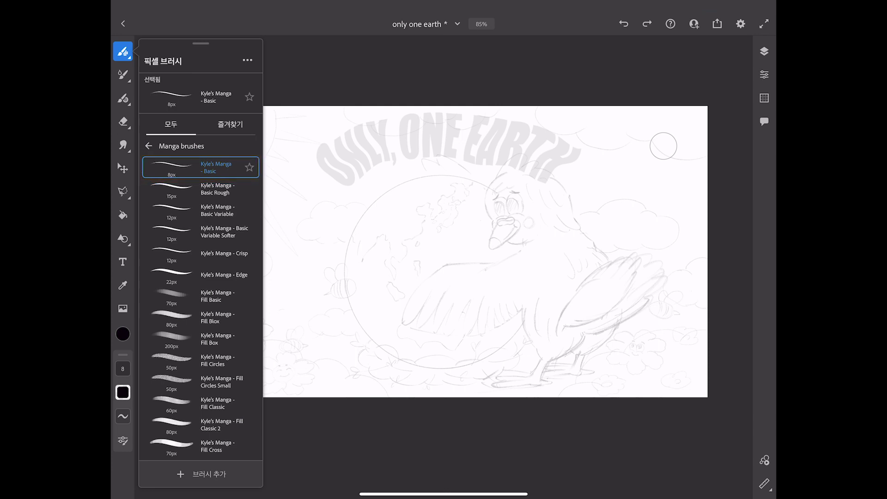
{"action": "mouse_move", "coordinate": [500, 174]}
{"action": "left_mouse_down"}
{"action": "mouse_move", "coordinate": [495, 225]}
{"action": "mouse_move", "coordinate": [522, 224]}
{"action": "left_mouse_up"}
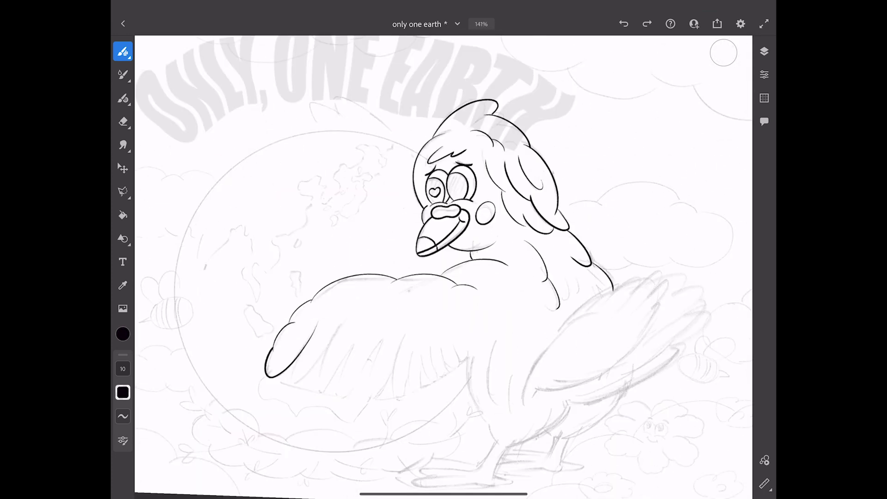
Select the inked bird's head with the Lasso, transform the selection and apply the transform
{"action": "left_click", "coordinate": [123, 191]}
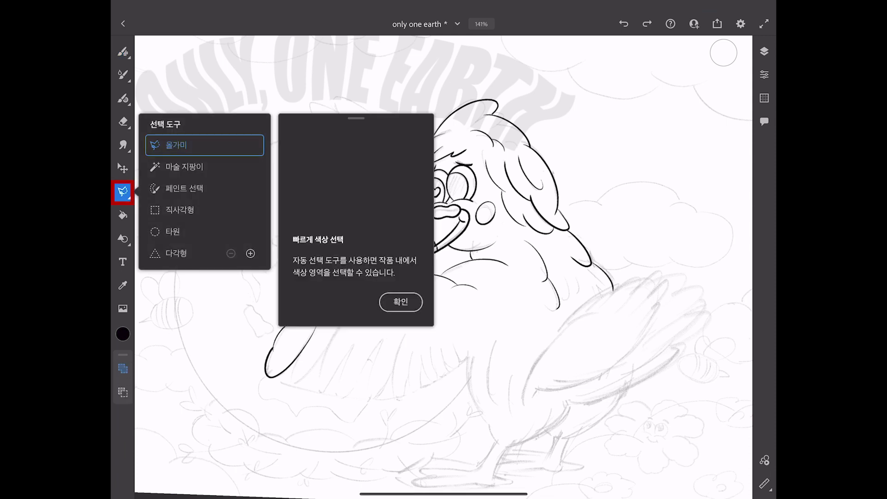
{"action": "left_click", "coordinate": [400, 302]}
{"action": "mouse_move", "coordinate": [419, 134]}
{"action": "left_mouse_down"}
{"action": "mouse_move", "coordinate": [445, 260]}
{"action": "mouse_move", "coordinate": [526, 249]}
{"action": "mouse_move", "coordinate": [566, 232]}
{"action": "mouse_move", "coordinate": [425, 121]}
{"action": "left_mouse_up"}
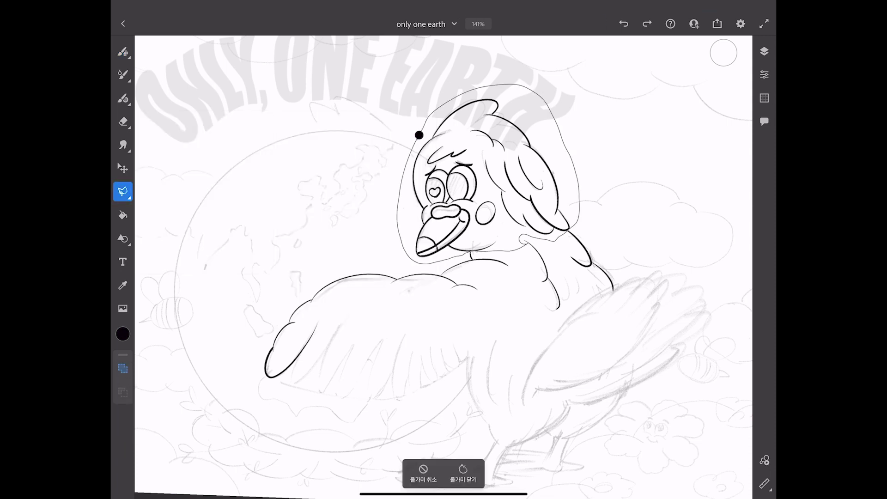
{"action": "left_click", "coordinate": [463, 471]}
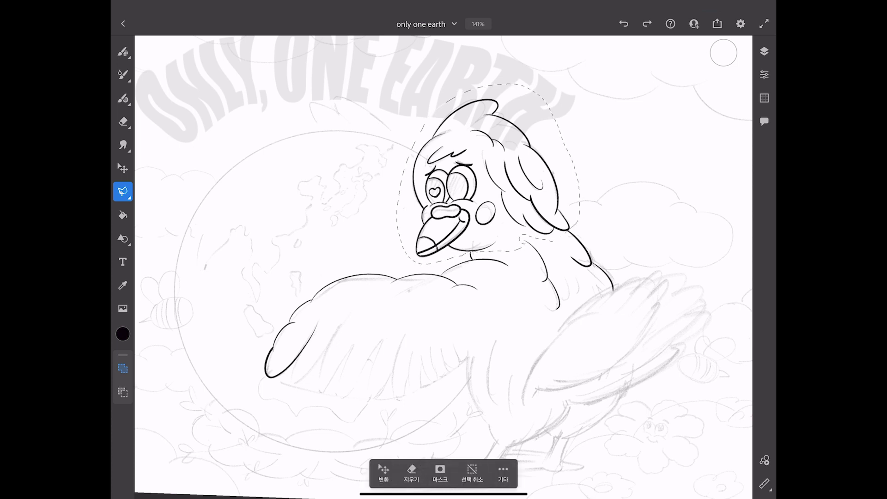
{"action": "left_click", "coordinate": [384, 472]}
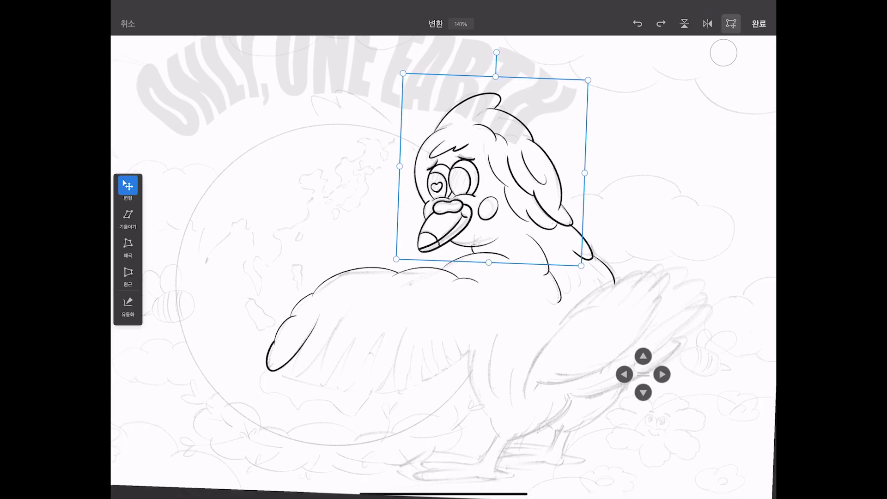
{"action": "left_click", "coordinate": [758, 23]}
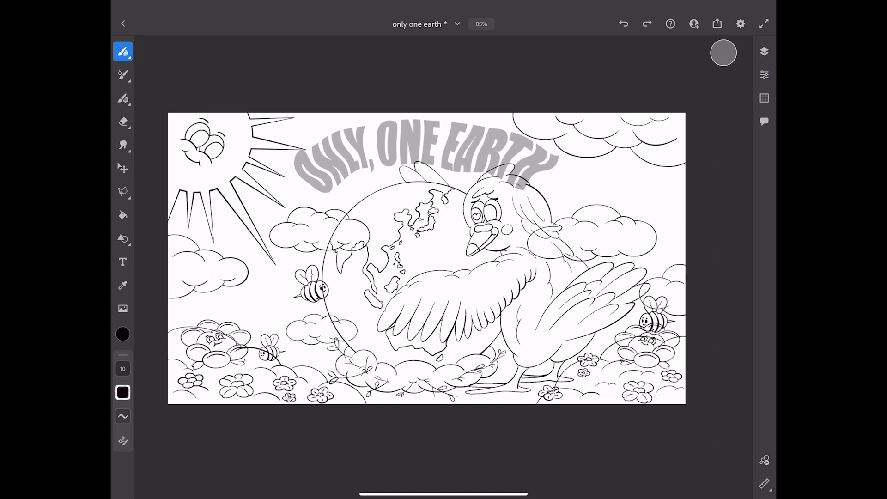
Ink a puffy, scalloped outline over the gray O of ONLY with the 10 px manga brush
{"action": "scroll", "coordinate": [300, 163], "scroll_direction": "up", "scroll_amount": 10}
{"action": "scroll", "coordinate": [333, 185], "scroll_direction": "up", "scroll_amount": 5}
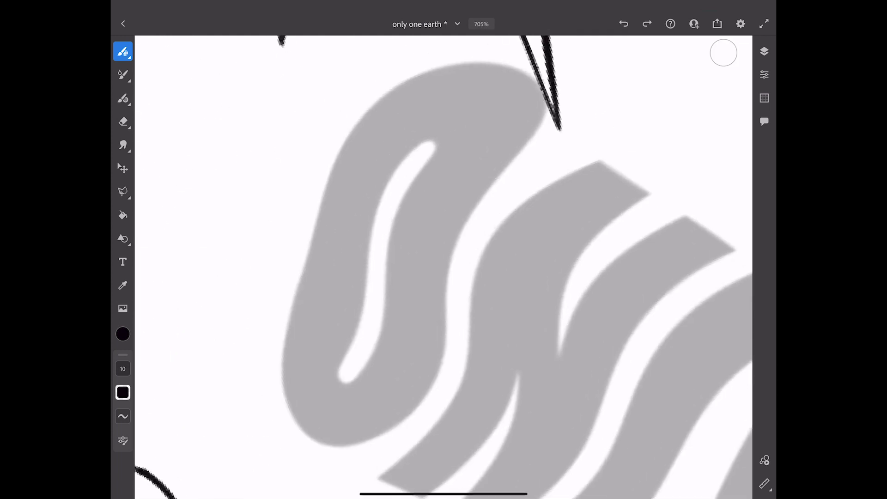
{"action": "mouse_move", "coordinate": [326, 331]}
{"action": "left_mouse_down"}
{"action": "mouse_move", "coordinate": [334, 288]}
{"action": "mouse_move", "coordinate": [439, 199]}
{"action": "left_mouse_up"}
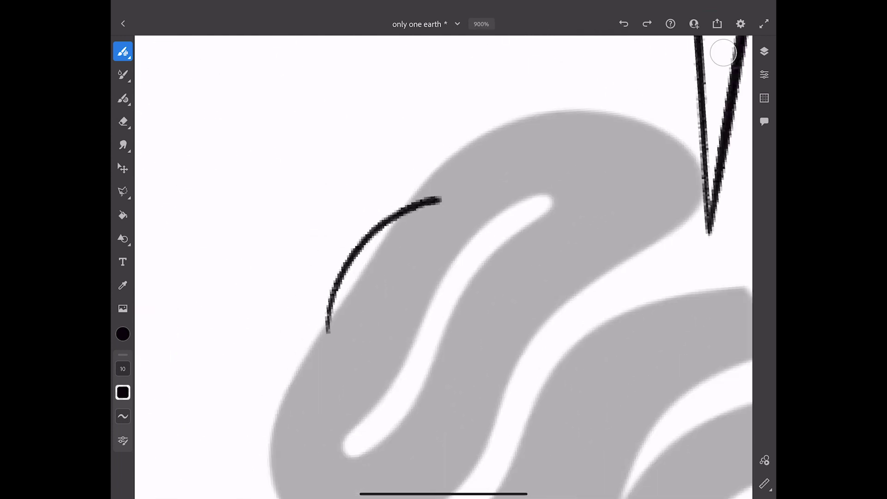
{"action": "scroll", "coordinate": [443, 259], "scroll_direction": "up", "scroll_amount": 3}
{"action": "mouse_move", "coordinate": [344, 380]}
{"action": "left_mouse_down"}
{"action": "mouse_move", "coordinate": [352, 214]}
{"action": "mouse_move", "coordinate": [458, 144]}
{"action": "left_mouse_up"}
{"action": "scroll", "coordinate": [444, 259], "scroll_direction": "down", "scroll_amount": 4}
{"action": "scroll", "coordinate": [444, 259], "scroll_direction": "up", "scroll_amount": 4}
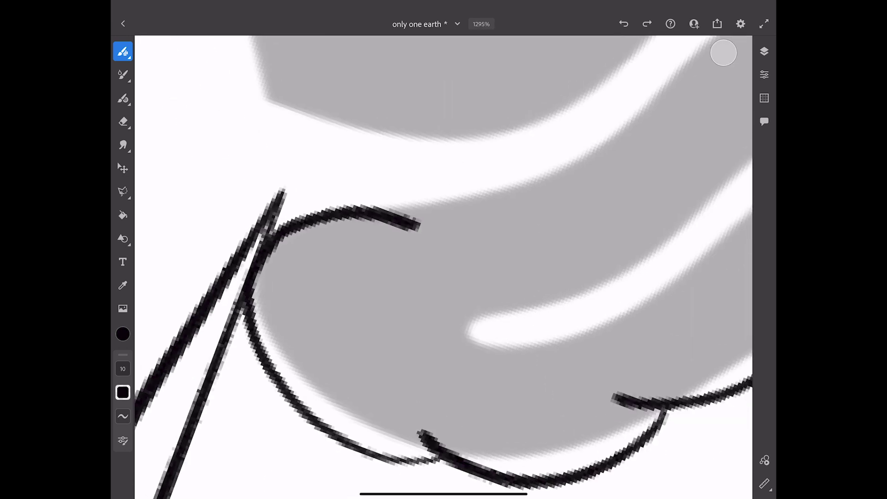
{"action": "scroll", "coordinate": [444, 267], "scroll_direction": "down", "scroll_amount": 3}
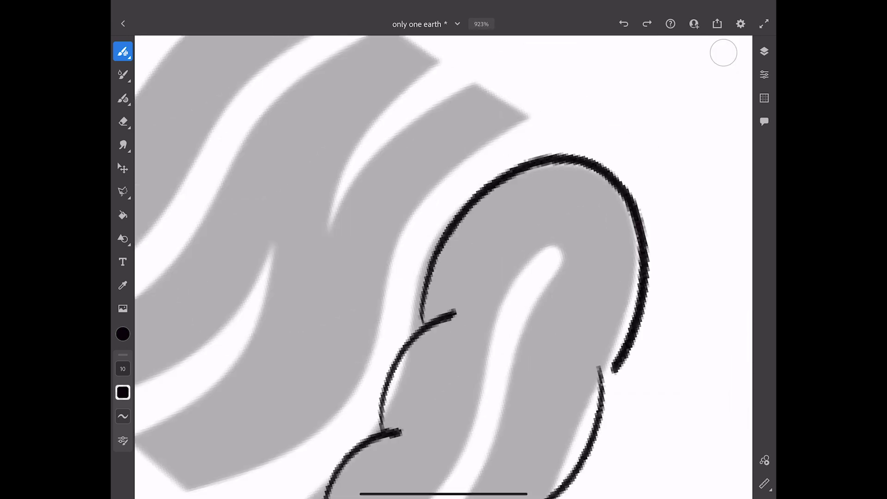
{"action": "left_click_drag", "start_coordinate": [491, 371], "coordinate": [470, 251]}
{"action": "left_click_drag", "start_coordinate": [560, 363], "coordinate": [492, 359]}
Ink matching cloud-like bumps around the stems and diagonal of the N in ONLY
{"action": "left_click_drag", "start_coordinate": [559, 167], "coordinate": [451, 271]}
{"action": "left_click_drag", "start_coordinate": [512, 321], "coordinate": [411, 383]}
{"action": "left_click_drag", "start_coordinate": [618, 230], "coordinate": [494, 317]}
{"action": "key", "text": "ctrl+z"}
{"action": "left_click_drag", "start_coordinate": [605, 43], "coordinate": [495, 37]}
{"action": "left_click_drag", "start_coordinate": [393, 368], "coordinate": [265, 469]}
{"action": "scroll", "coordinate": [444, 267], "scroll_direction": "down", "scroll_amount": 3}
{"action": "mouse_move", "coordinate": [476, 313]}
{"action": "left_mouse_down"}
{"action": "mouse_move", "coordinate": [459, 422]}
{"action": "mouse_move", "coordinate": [564, 255]}
{"action": "left_mouse_up"}
{"action": "scroll", "coordinate": [444, 267], "scroll_direction": "up", "scroll_amount": 3}
{"action": "left_click_drag", "start_coordinate": [376, 353], "coordinate": [452, 307]}
{"action": "left_click_drag", "start_coordinate": [436, 301], "coordinate": [525, 231]}
{"action": "left_click_drag", "start_coordinate": [500, 293], "coordinate": [552, 304]}
{"action": "scroll", "coordinate": [444, 268], "scroll_direction": "down", "scroll_amount": 4}
{"action": "scroll", "coordinate": [443, 267], "scroll_direction": "up", "scroll_amount": 4}
{"action": "key", "text": "ctrl+z"}
{"action": "left_click_drag", "start_coordinate": [432, 277], "coordinate": [541, 231]}
Ink the bubbly contour along the stem and foot of the L in ONLY
{"action": "left_click_drag", "start_coordinate": [471, 97], "coordinate": [524, 207]}
{"action": "left_click_drag", "start_coordinate": [529, 97], "coordinate": [592, 191]}
{"action": "left_click_drag", "start_coordinate": [506, 206], "coordinate": [568, 296]}
{"action": "left_click_drag", "start_coordinate": [584, 180], "coordinate": [626, 324]}
{"action": "key", "text": "ctrl+z"}
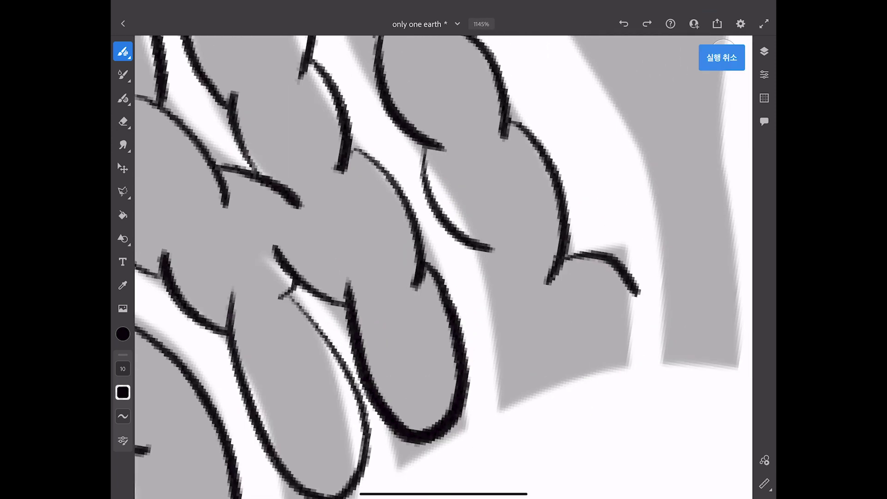
{"action": "left_click_drag", "start_coordinate": [417, 226], "coordinate": [515, 228]}
{"action": "left_click_drag", "start_coordinate": [505, 281], "coordinate": [548, 326]}
{"action": "left_click_drag", "start_coordinate": [544, 271], "coordinate": [677, 194]}
{"action": "scroll", "coordinate": [444, 267], "scroll_direction": "up", "scroll_amount": 3}
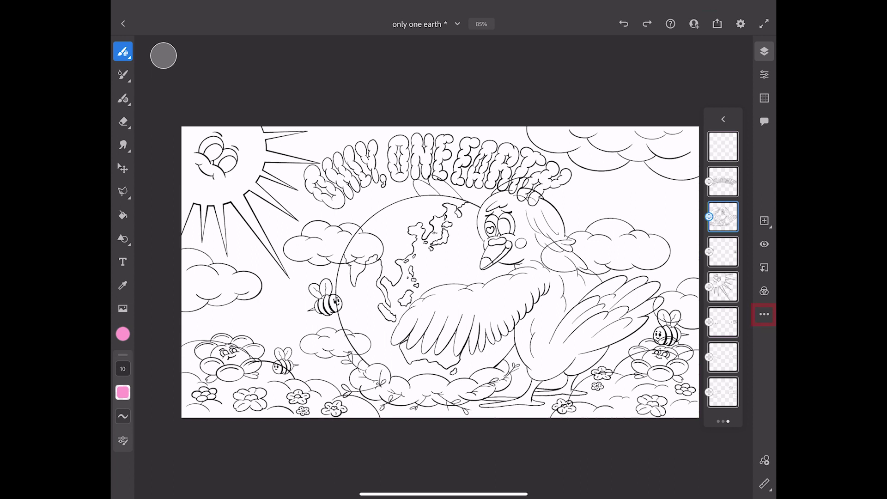
Set the line-art layer as the reference layer and add an empty layer above it
{"action": "left_click", "coordinate": [764, 314]}
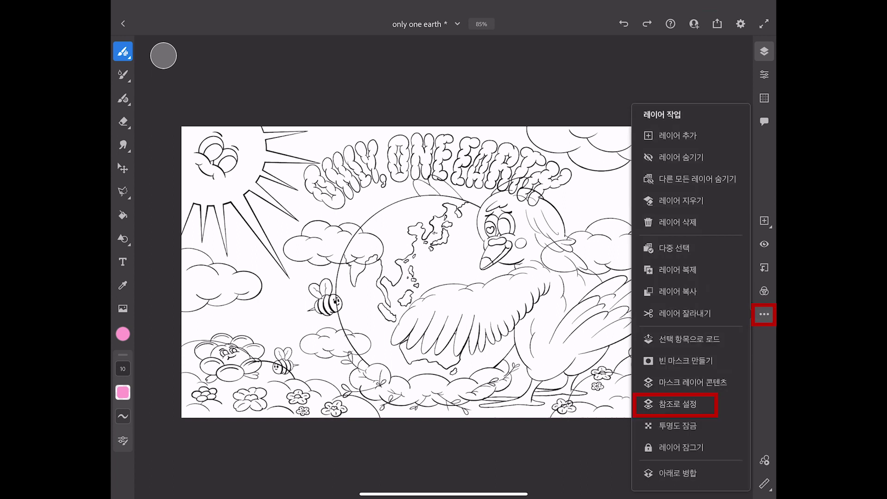
{"action": "left_click", "coordinate": [677, 404]}
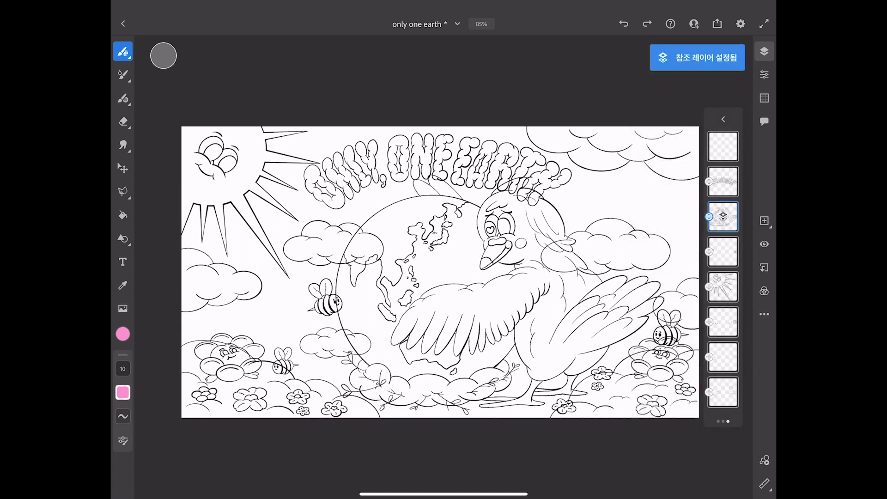
{"action": "left_click", "coordinate": [764, 220]}
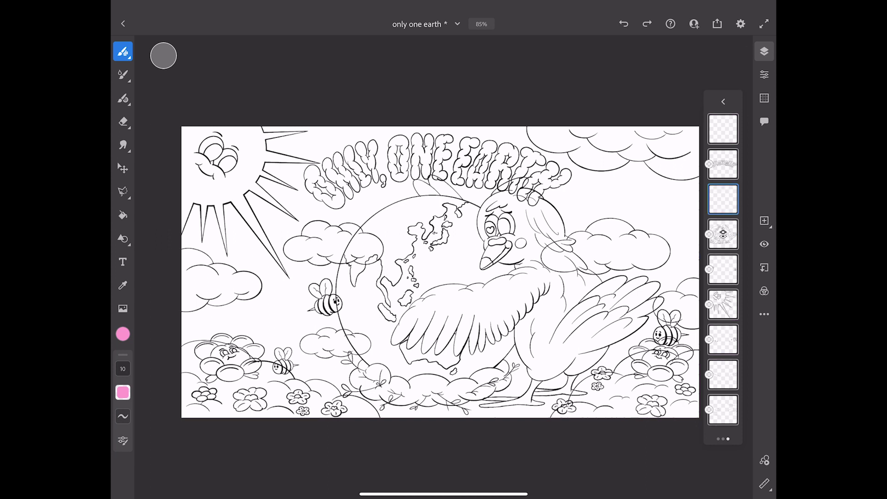
Fill the bird's body, head and wings with pink using the Fill tool, adjusting its color margin
{"action": "left_click", "coordinate": [123, 215]}
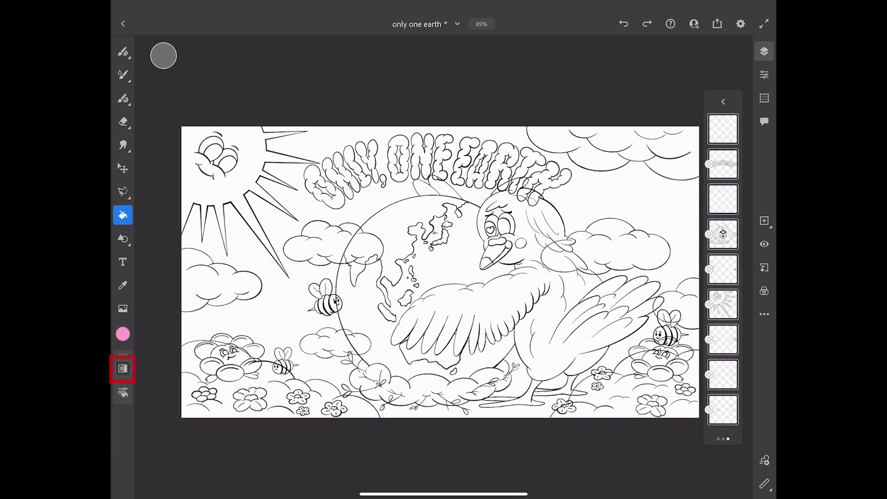
{"action": "left_click", "coordinate": [541, 310]}
{"action": "left_click_drag", "start_coordinate": [146, 409], "coordinate": [145, 379]}
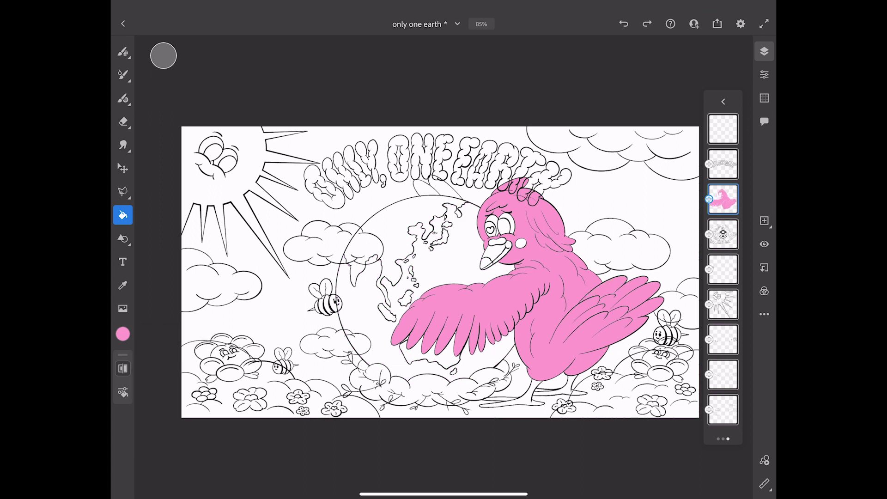
Add a layer and fill the bird's beak, eyes and legs with orange (hue 40, saturation 80, brightness 100)
{"action": "left_click", "coordinate": [764, 221]}
{"action": "left_click", "coordinate": [123, 334]}
{"action": "left_click", "coordinate": [169, 467]}
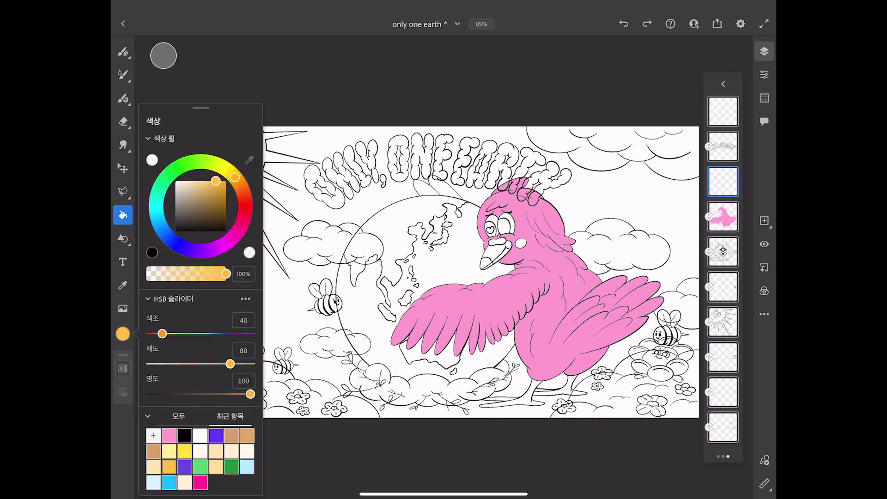
{"action": "left_click", "coordinate": [496, 255]}
{"action": "left_click", "coordinate": [504, 227]}
{"action": "left_click", "coordinate": [491, 224]}
{"action": "left_click", "coordinate": [532, 392]}
{"action": "left_click", "coordinate": [572, 384]}
Fill the bird's round cheek with magenta from the recent colors
{"action": "left_click", "coordinate": [123, 333]}
{"action": "left_click", "coordinate": [200, 482]}
{"action": "left_click", "coordinate": [521, 243]}
Add another layer and fill the globe's ocean with bright blue
{"action": "left_click", "coordinate": [123, 333]}
{"action": "left_click", "coordinate": [232, 436]}
{"action": "left_click", "coordinate": [764, 221]}
{"action": "left_click", "coordinate": [123, 334]}
{"action": "left_click", "coordinate": [184, 482]}
{"action": "left_click", "coordinate": [443, 259]}
Fill the globe's continents and islands with light green
{"action": "left_click", "coordinate": [123, 334]}
{"action": "left_click", "coordinate": [200, 467]}
{"action": "left_click", "coordinate": [376, 190]}
{"action": "left_click", "coordinate": [430, 358]}
{"action": "left_click", "coordinate": [406, 218]}
{"action": "left_click", "coordinate": [473, 277]}
{"action": "scroll", "coordinate": [443, 267], "scroll_direction": "down", "scroll_amount": 5}
{"action": "left_click", "coordinate": [764, 52]}
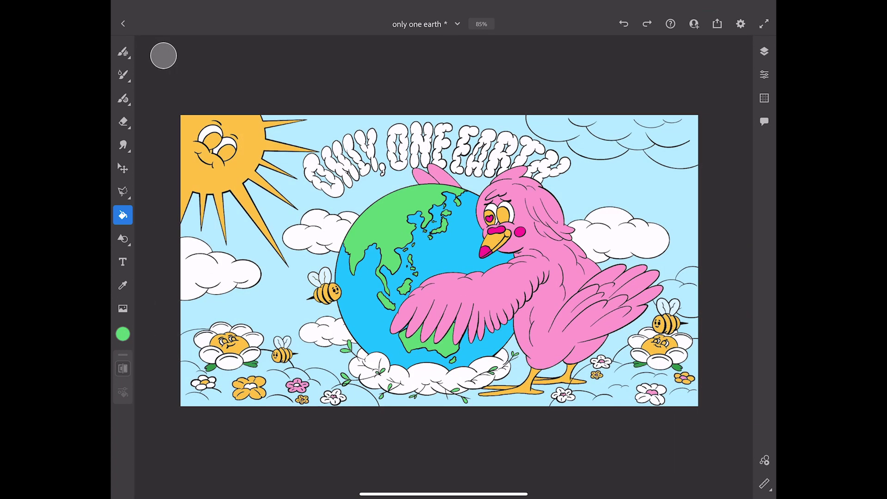
Choose the basic hard round brush and paint white along the inside of the upper-right cloud's outline
{"action": "left_click", "coordinate": [123, 52]}
{"action": "left_click", "coordinate": [123, 52]}
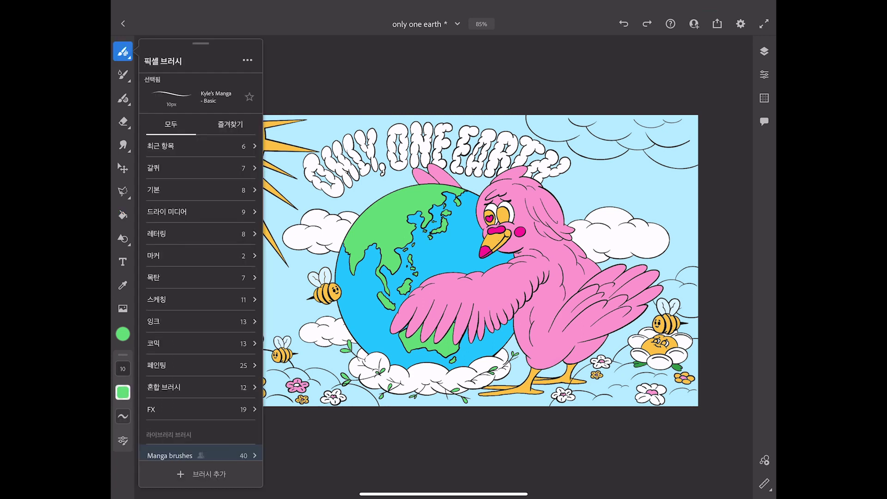
{"action": "left_click", "coordinate": [185, 190]}
{"action": "left_click", "coordinate": [211, 252]}
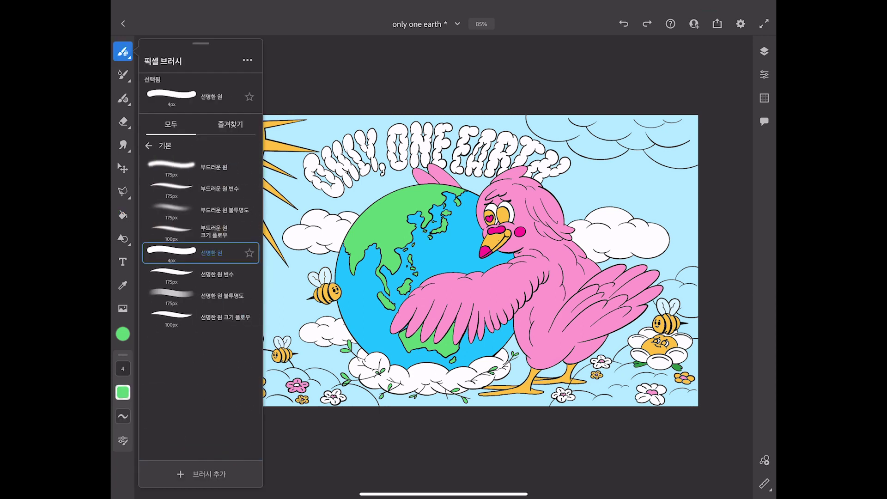
{"action": "left_click", "coordinate": [123, 52]}
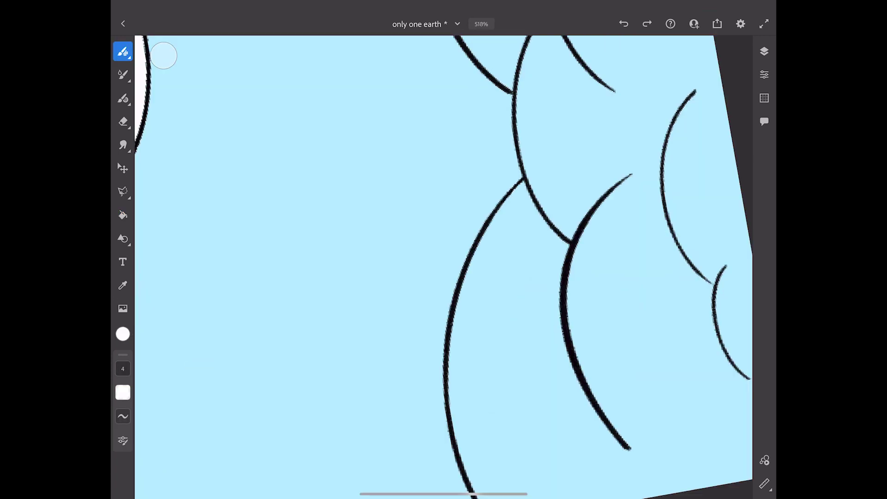
{"action": "mouse_move", "coordinate": [538, 137]}
{"action": "left_mouse_down"}
{"action": "mouse_move", "coordinate": [478, 238]}
{"action": "mouse_move", "coordinate": [497, 448]}
{"action": "left_mouse_up"}
{"action": "left_click_drag", "start_coordinate": [455, 344], "coordinate": [548, 240]}
{"action": "left_click_drag", "start_coordinate": [439, 358], "coordinate": [640, 104]}
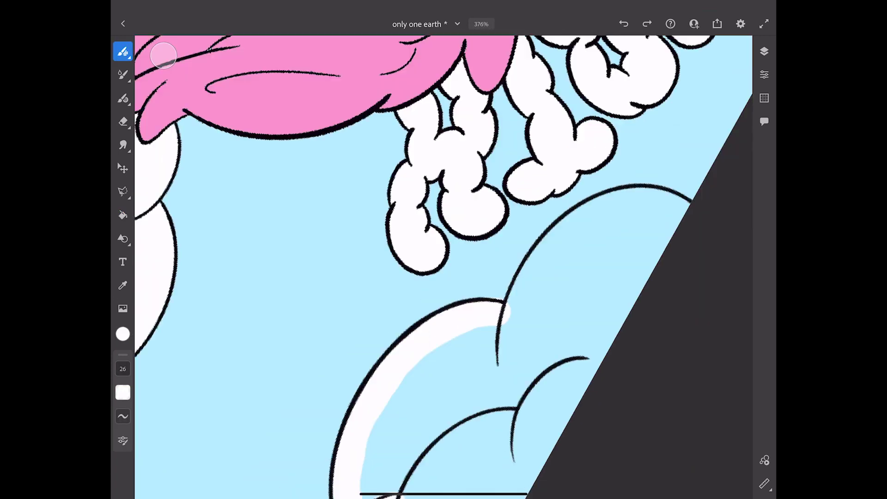
Enlarge the brush and paint the open areas of the clouds white
{"action": "left_click", "coordinate": [123, 369]}
{"action": "left_click_drag", "start_coordinate": [145, 416], "coordinate": [144, 406]}
{"action": "left_click_drag", "start_coordinate": [483, 406], "coordinate": [539, 296]}
{"action": "left_click_drag", "start_coordinate": [531, 319], "coordinate": [552, 159]}
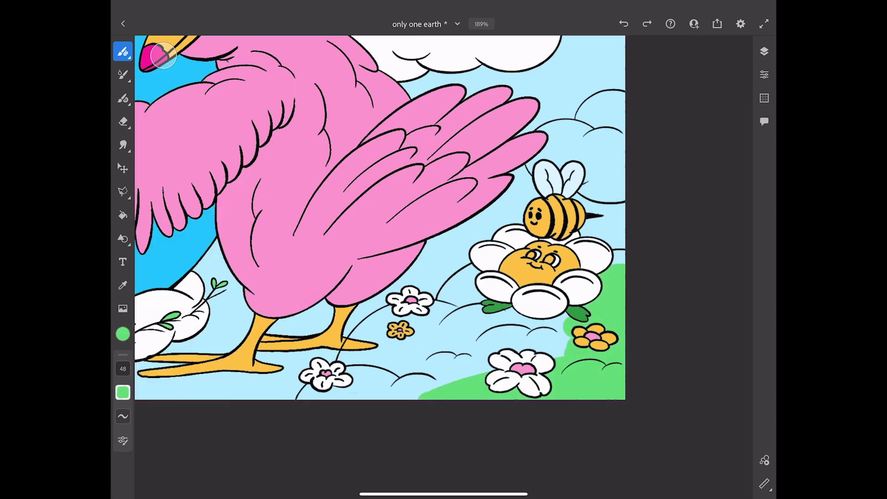
Paint the grassy hills around the flowers light green with the 48 px hard round brush
{"action": "left_click_drag", "start_coordinate": [568, 259], "coordinate": [601, 342]}
{"action": "left_click_drag", "start_coordinate": [568, 300], "coordinate": [370, 393]}
{"action": "scroll", "coordinate": [443, 259], "scroll_direction": "down", "scroll_amount": 5}
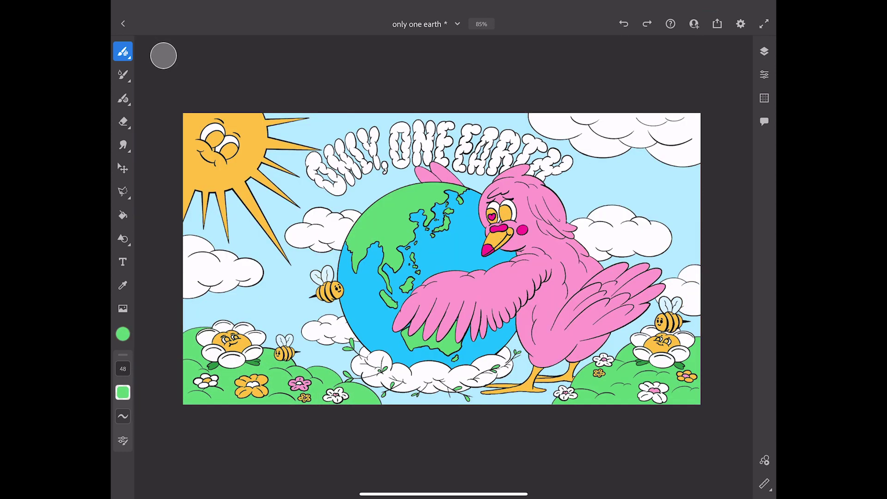
Shade the wingtip feathers in purple with the basic soft round opacity brush at 39 px on the shading layer
{"action": "scroll", "coordinate": [442, 259], "scroll_direction": "right", "scroll_amount": 1}
{"action": "left_click", "coordinate": [122, 51]}
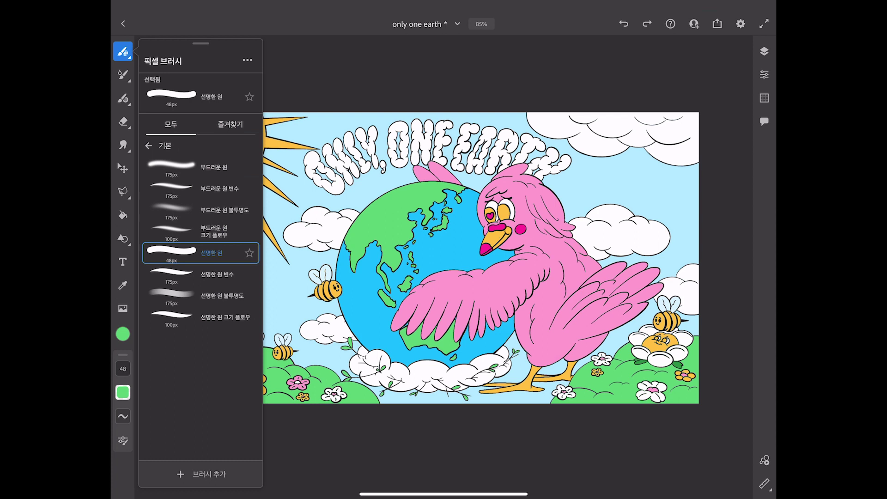
{"action": "left_click", "coordinate": [201, 210]}
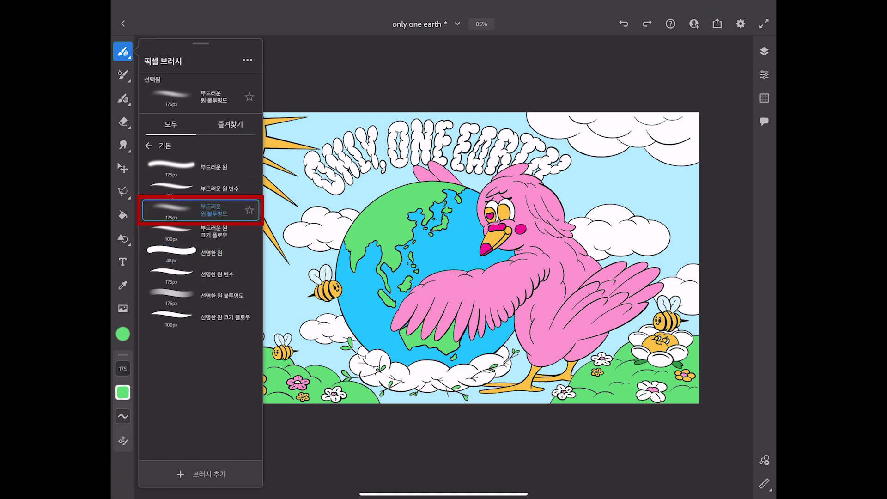
{"action": "left_click", "coordinate": [123, 333]}
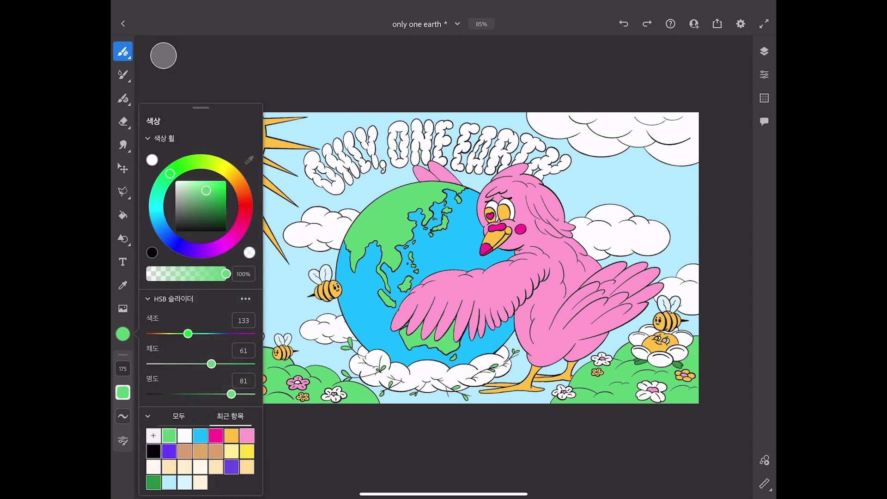
{"action": "left_click", "coordinate": [232, 467]}
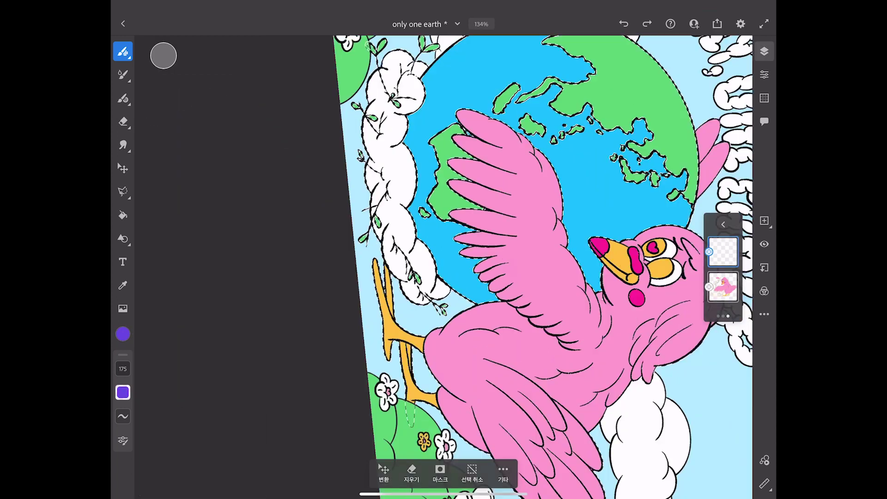
{"action": "left_click_drag", "start_coordinate": [123, 368], "coordinate": [144, 416]}
{"action": "key", "text": "ctrl+z"}
{"action": "left_click_drag", "start_coordinate": [561, 148], "coordinate": [569, 229]}
{"action": "left_click_drag", "start_coordinate": [522, 177], "coordinate": [546, 292]}
{"action": "left_click_drag", "start_coordinate": [481, 217], "coordinate": [501, 306]}
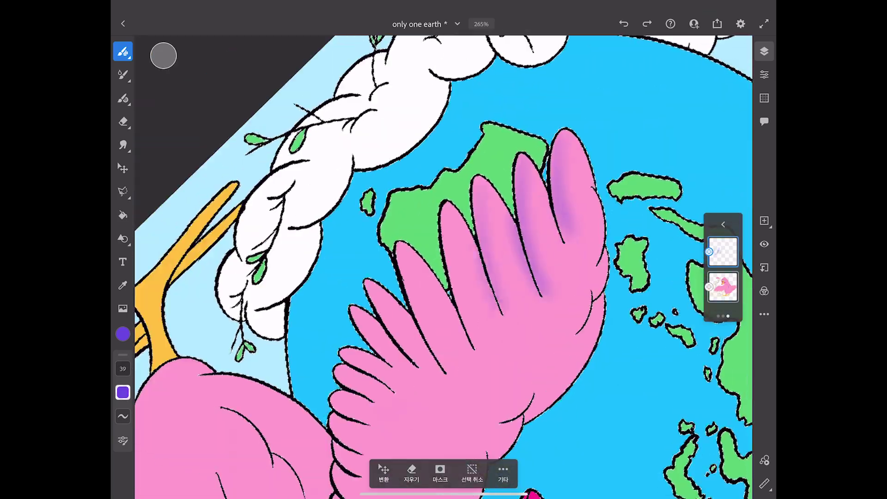
Continue the purple shading along the remaining feathers of the wing hugging the globe
{"action": "left_click_drag", "start_coordinate": [493, 191], "coordinate": [508, 295]}
{"action": "mouse_move", "coordinate": [482, 250]}
{"action": "left_mouse_down"}
{"action": "mouse_move", "coordinate": [503, 284]}
{"action": "mouse_move", "coordinate": [482, 305]}
{"action": "left_mouse_up"}
{"action": "left_click_drag", "start_coordinate": [423, 298], "coordinate": [450, 345]}
{"action": "left_click_drag", "start_coordinate": [581, 207], "coordinate": [587, 285]}
{"action": "left_click_drag", "start_coordinate": [552, 223], "coordinate": [557, 278]}
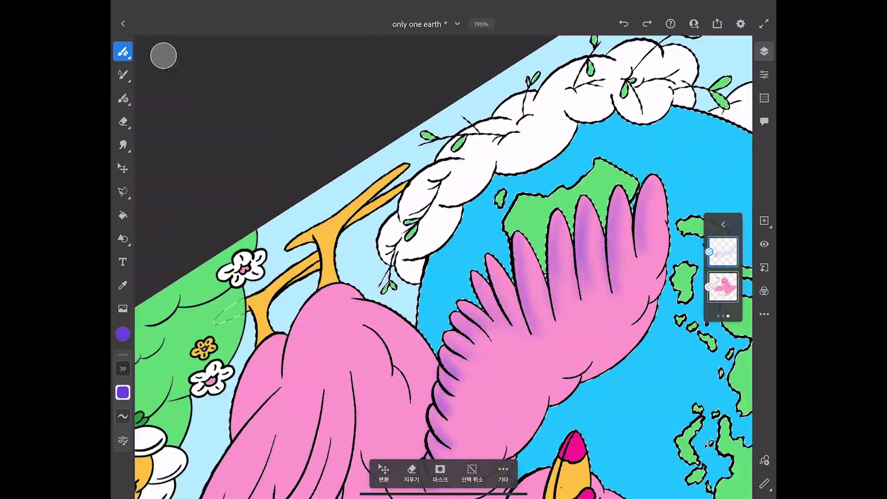
{"action": "scroll", "coordinate": [443, 250], "scroll_direction": "down", "scroll_amount": 3}
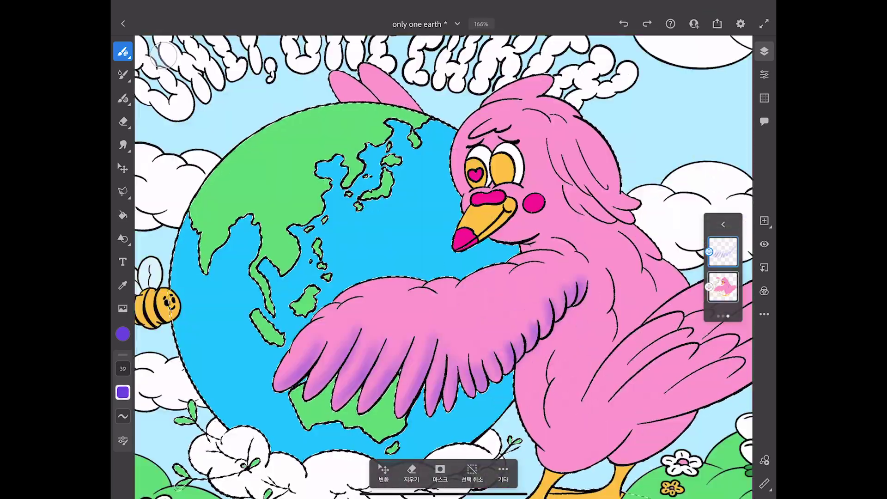
Enlarge the soft brush and shade the bird's breast beneath the hugging wing in purple
{"action": "left_click", "coordinate": [122, 368]}
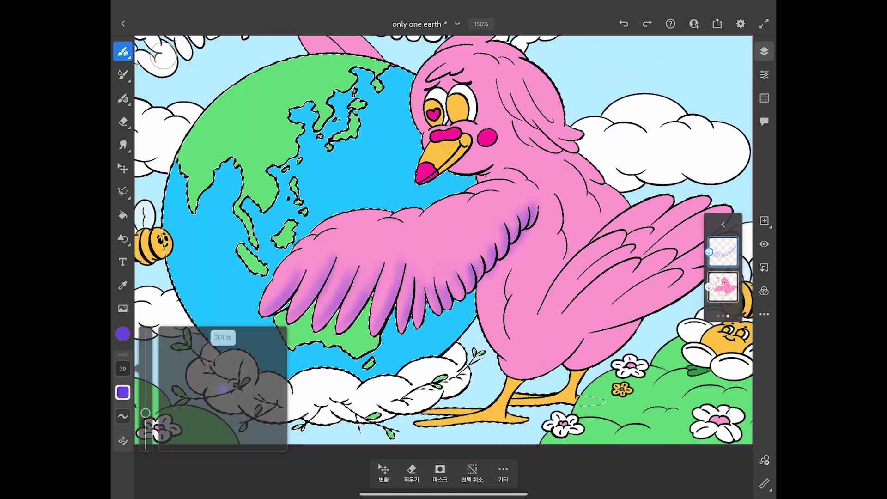
{"action": "left_click_drag", "start_coordinate": [145, 413], "coordinate": [145, 407]}
{"action": "left_click_drag", "start_coordinate": [529, 233], "coordinate": [485, 330]}
{"action": "left_click_drag", "start_coordinate": [513, 261], "coordinate": [506, 341]}
{"action": "scroll", "coordinate": [444, 250], "scroll_direction": "down", "scroll_amount": 3}
{"action": "scroll", "coordinate": [443, 250], "scroll_direction": "up", "scroll_amount": 2}
Add purple shading to the feathers on the back of the bird's head and neck
{"action": "left_click_drag", "start_coordinate": [509, 238], "coordinate": [541, 254]}
{"action": "left_click_drag", "start_coordinate": [503, 201], "coordinate": [550, 247]}
{"action": "left_click_drag", "start_coordinate": [502, 218], "coordinate": [531, 252]}
{"action": "left_click_drag", "start_coordinate": [485, 203], "coordinate": [501, 243]}
{"action": "scroll", "coordinate": [443, 249], "scroll_direction": "down", "scroll_amount": 3}
{"action": "scroll", "coordinate": [444, 250], "scroll_direction": "up", "scroll_amount": 3}
Set the soft brush to 84 px and shade the lower part of the bird's folded rear wing in purple
{"action": "left_click", "coordinate": [123, 369]}
{"action": "left_click_drag", "start_coordinate": [145, 407], "coordinate": [145, 402]}
{"action": "left_click_drag", "start_coordinate": [508, 314], "coordinate": [605, 308]}
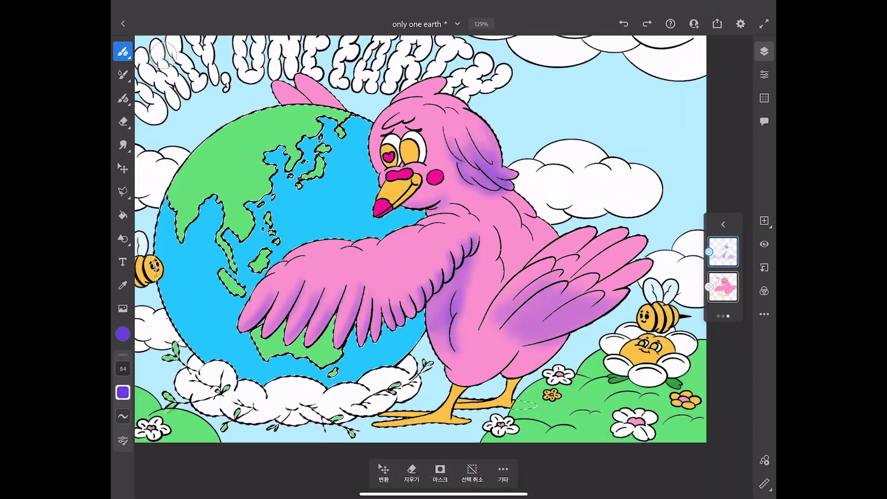
{"action": "left_click_drag", "start_coordinate": [524, 344], "coordinate": [561, 339]}
{"action": "left_click_drag", "start_coordinate": [509, 335], "coordinate": [603, 315]}
{"action": "left_click_drag", "start_coordinate": [522, 331], "coordinate": [573, 307]}
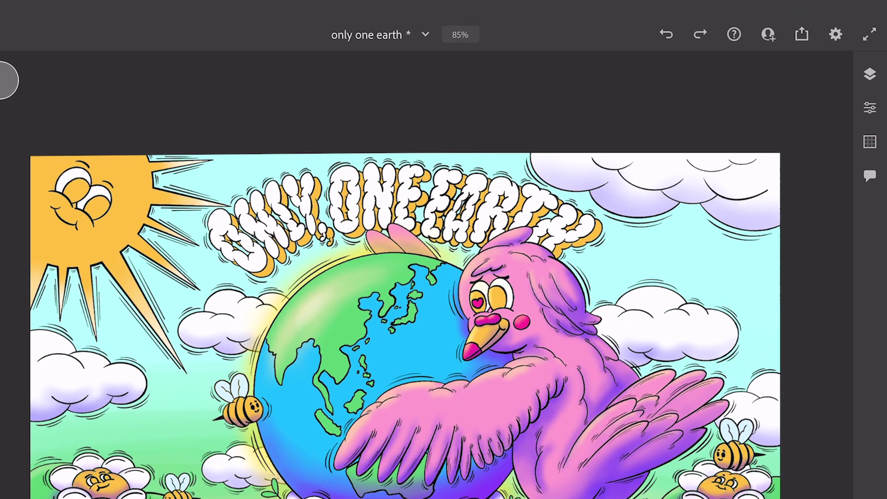
Open the time-lapse preview, shorten its playback duration and export the time-lapse video
{"action": "left_click", "coordinate": [717, 24]}
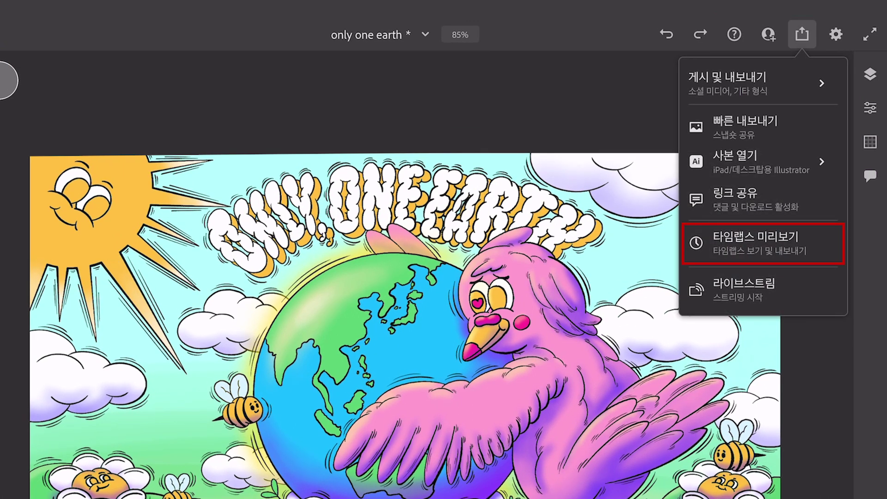
{"action": "left_click", "coordinate": [761, 244]}
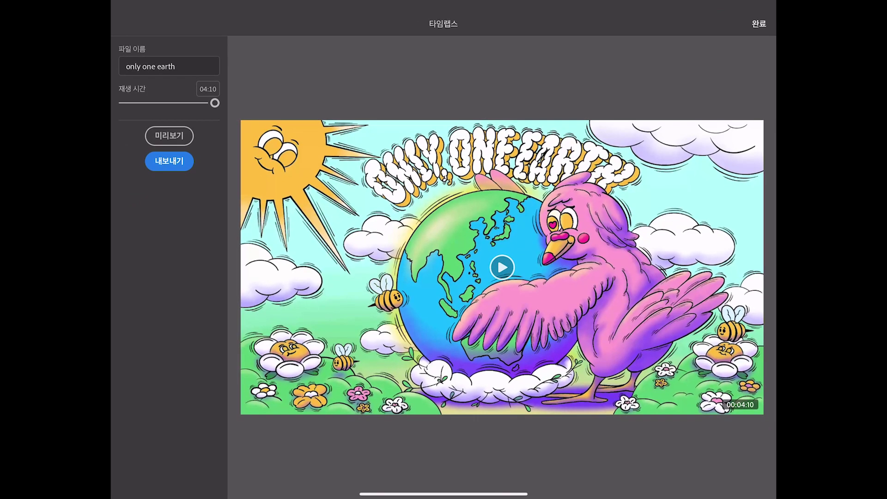
{"action": "left_click_drag", "start_coordinate": [215, 103], "coordinate": [141, 103]}
{"action": "left_click", "coordinate": [169, 161]}
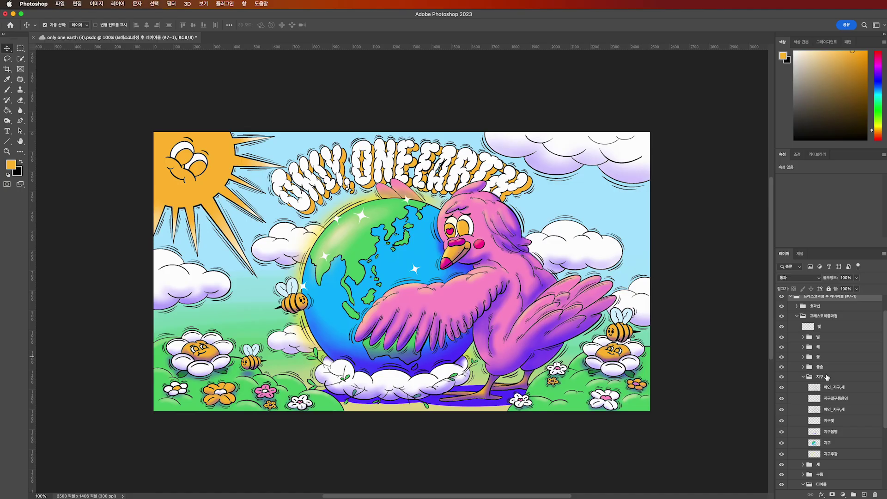
Switch to desktop Photoshop and examine the globe, title and background layer groups of the illustration
{"action": "scroll", "coordinate": [827, 378], "scroll_direction": "down", "scroll_amount": 5}
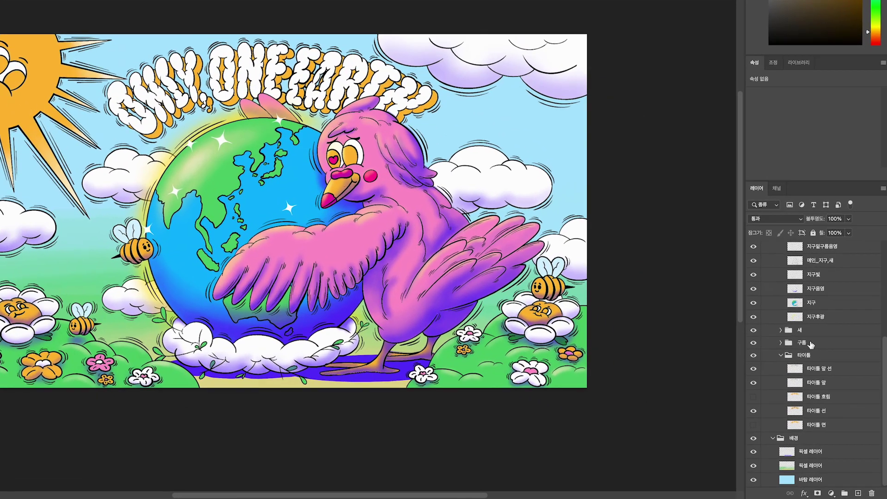
{"action": "scroll", "coordinate": [827, 377], "scroll_direction": "up", "scroll_amount": 2}
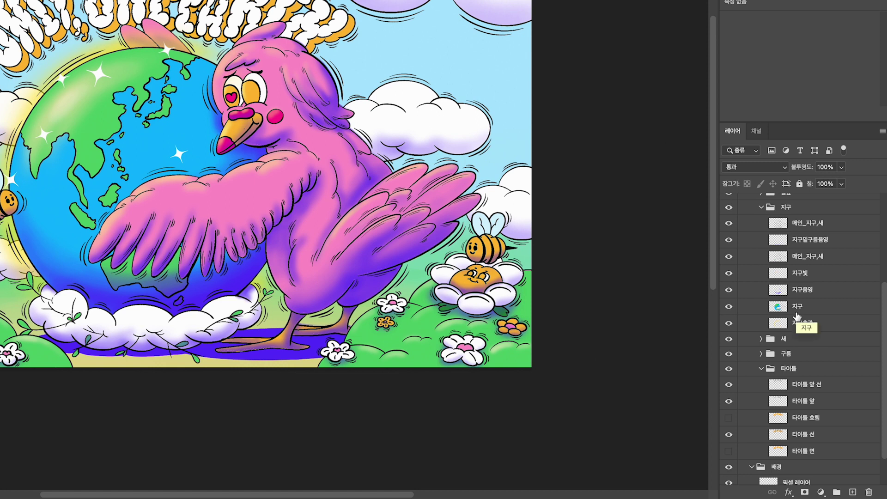
{"action": "scroll", "coordinate": [797, 317], "scroll_direction": "down", "scroll_amount": 3}
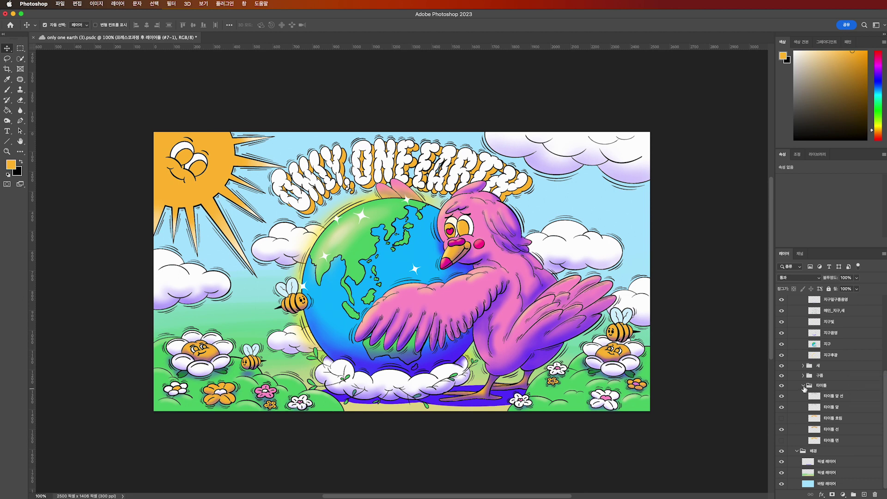
Shift the hue of the sky-blue base layer in the background group to -8 with Hue/Saturation
{"action": "left_click", "coordinate": [803, 387]}
{"action": "left_click", "coordinate": [818, 483]}
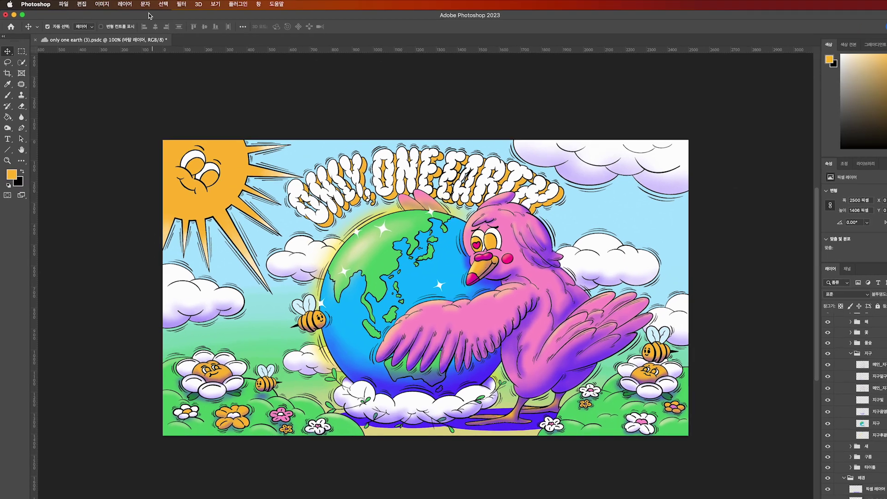
{"action": "left_click", "coordinate": [140, 11]}
{"action": "mouse_move", "coordinate": [153, 38]}
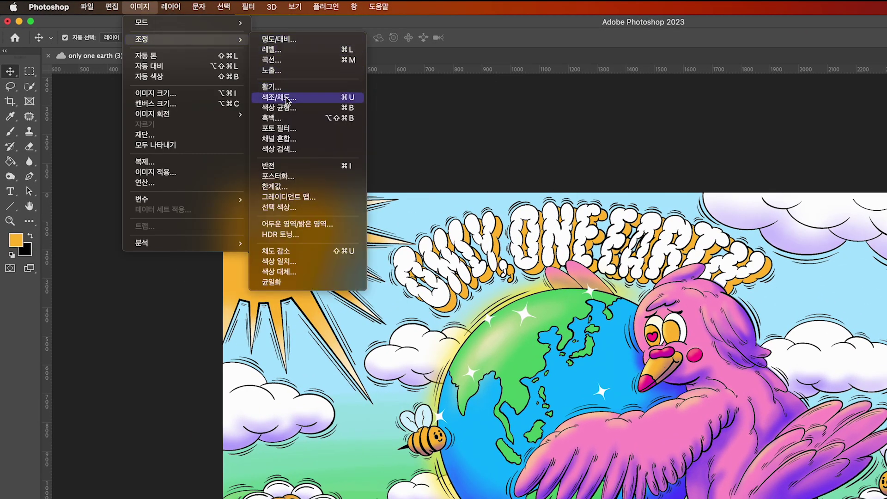
{"action": "left_click", "coordinate": [286, 98]}
{"action": "mouse_move", "coordinate": [673, 170]}
{"action": "left_mouse_down"}
{"action": "mouse_move", "coordinate": [690, 171]}
{"action": "mouse_move", "coordinate": [668, 173]}
{"action": "left_mouse_up"}
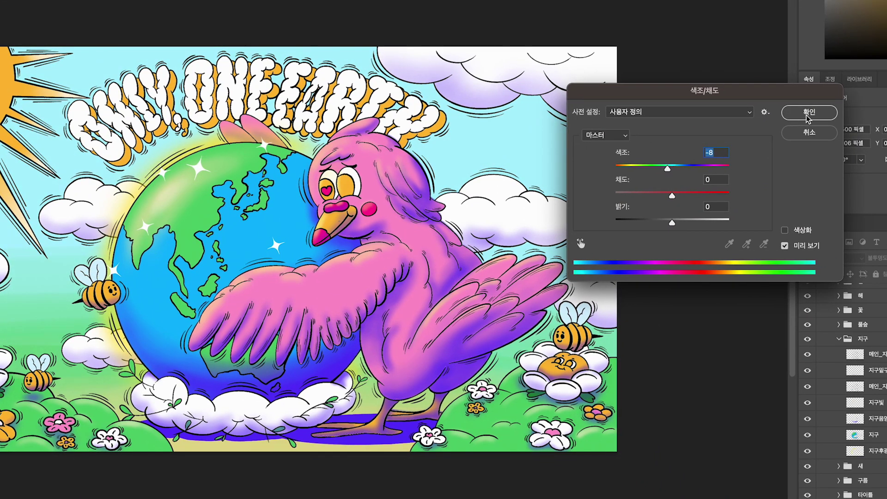
{"action": "left_click", "coordinate": [810, 112]}
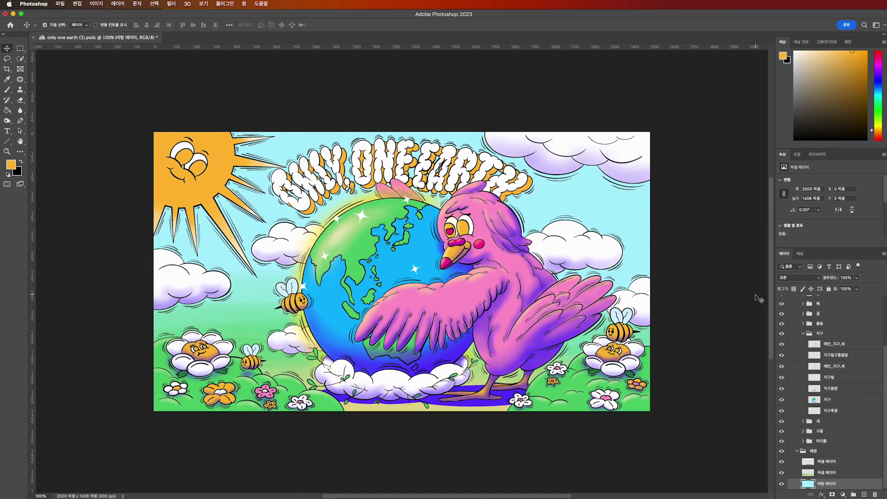
Shift the hue of the bird's shading layer from purple toward blue with Hue/Saturation
{"action": "left_click", "coordinate": [818, 432]}
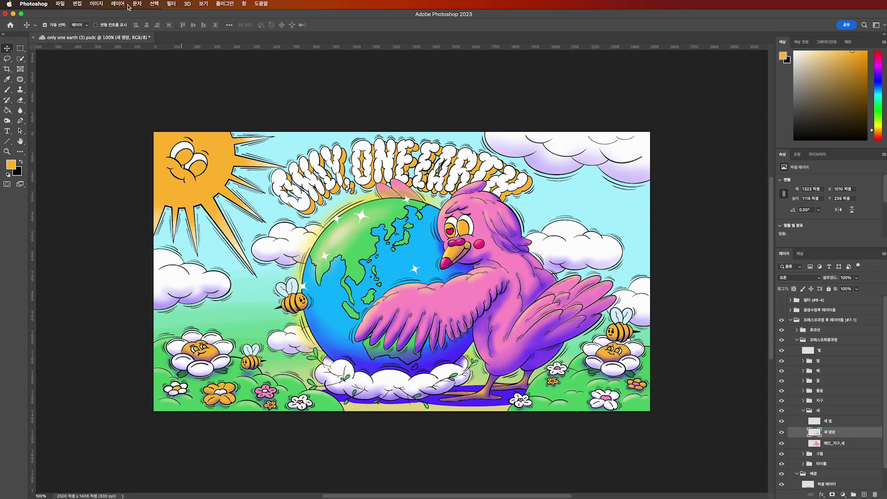
{"action": "left_click", "coordinate": [98, 5]}
{"action": "mouse_move", "coordinate": [105, 27]}
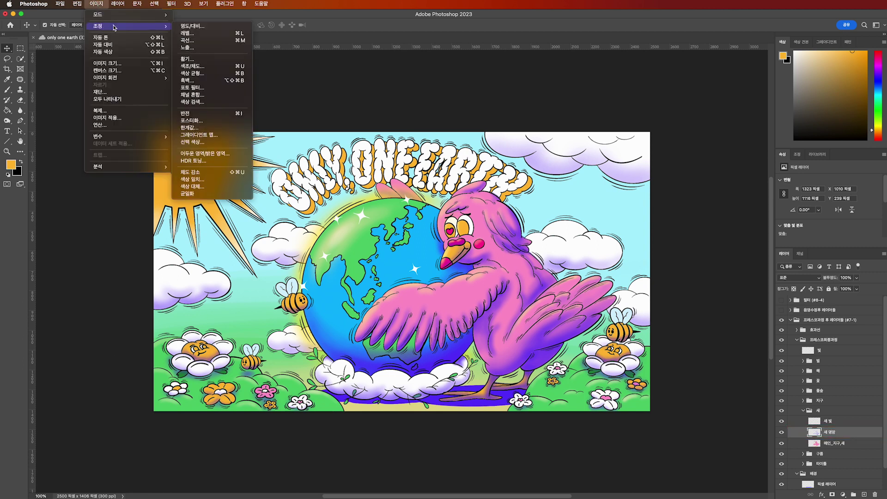
{"action": "left_click", "coordinate": [201, 67]}
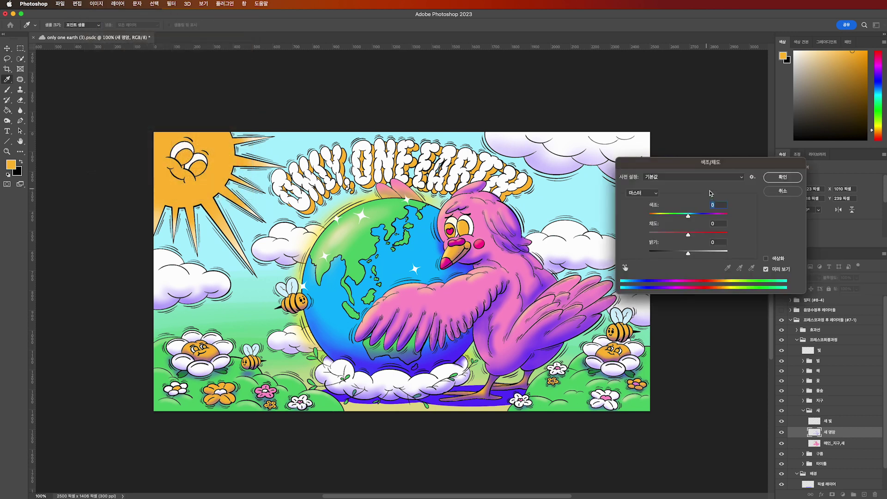
{"action": "left_click_drag", "start_coordinate": [689, 214], "coordinate": [684, 236]}
{"action": "left_click", "coordinate": [793, 178]}
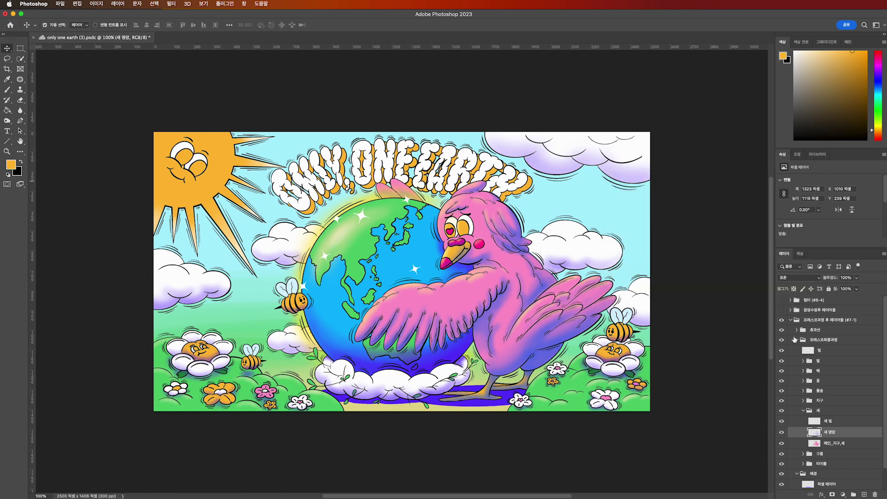
Shift the globe's shading layer toward a cleaner blue and slightly lower its saturation with Hue/Saturation
{"action": "left_click", "coordinate": [804, 401]}
{"action": "left_click", "coordinate": [829, 455]}
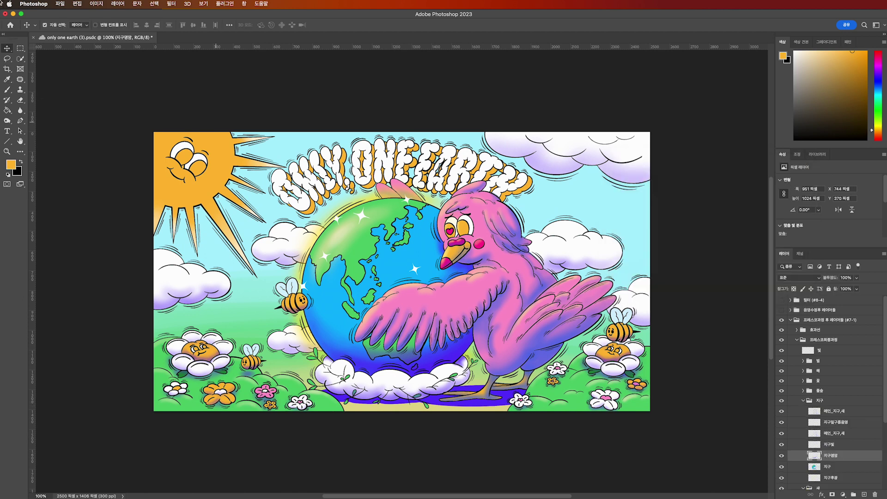
{"action": "left_click", "coordinate": [96, 4]}
{"action": "mouse_move", "coordinate": [128, 30]}
{"action": "left_click", "coordinate": [207, 66]}
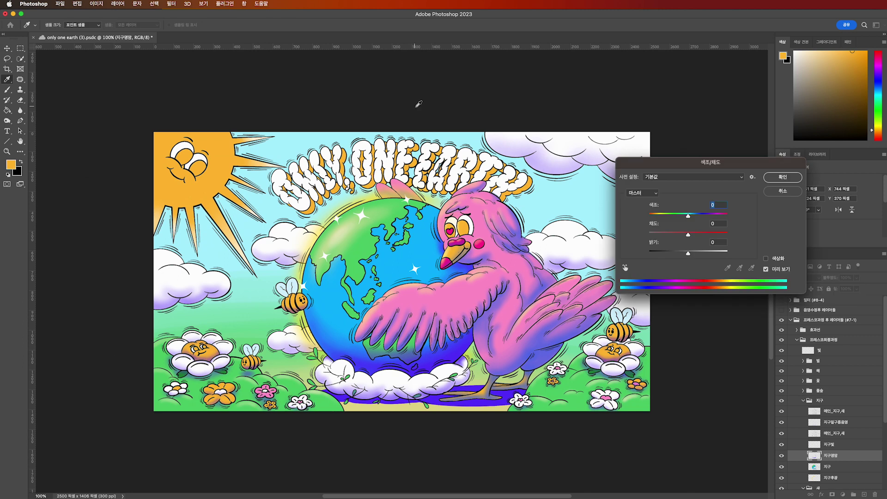
{"action": "left_click_drag", "start_coordinate": [688, 216], "coordinate": [678, 216]}
{"action": "mouse_move", "coordinate": [688, 234]}
{"action": "left_mouse_down"}
{"action": "mouse_move", "coordinate": [677, 216]}
{"action": "mouse_move", "coordinate": [684, 235]}
{"action": "left_mouse_up"}
{"action": "left_click", "coordinate": [782, 178]}
Set the ground shadow layer in the background group to hue -28 and saturation -11
{"action": "left_click", "coordinate": [804, 401]}
{"action": "scroll", "coordinate": [818, 429], "scroll_direction": "down", "scroll_amount": 3}
{"action": "left_click", "coordinate": [826, 462]}
{"action": "left_click", "coordinate": [97, 3]}
{"action": "mouse_move", "coordinate": [104, 26]}
{"action": "left_click", "coordinate": [206, 66]}
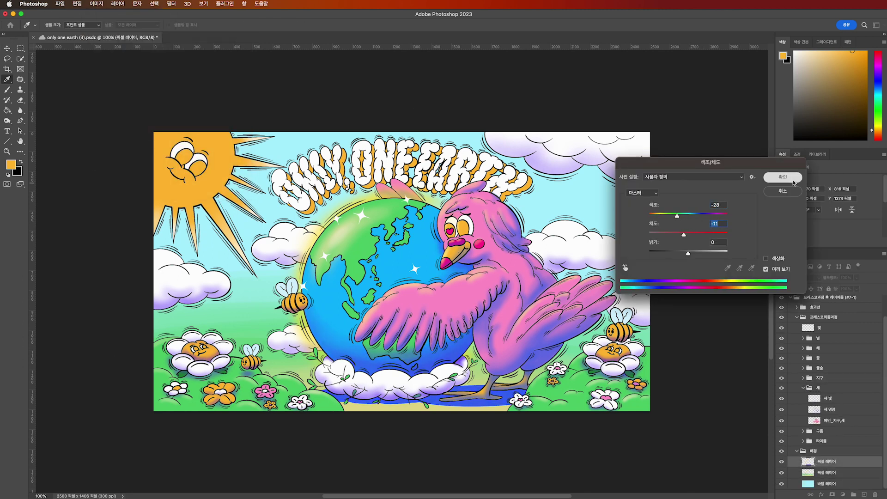
{"action": "left_click", "coordinate": [782, 178]}
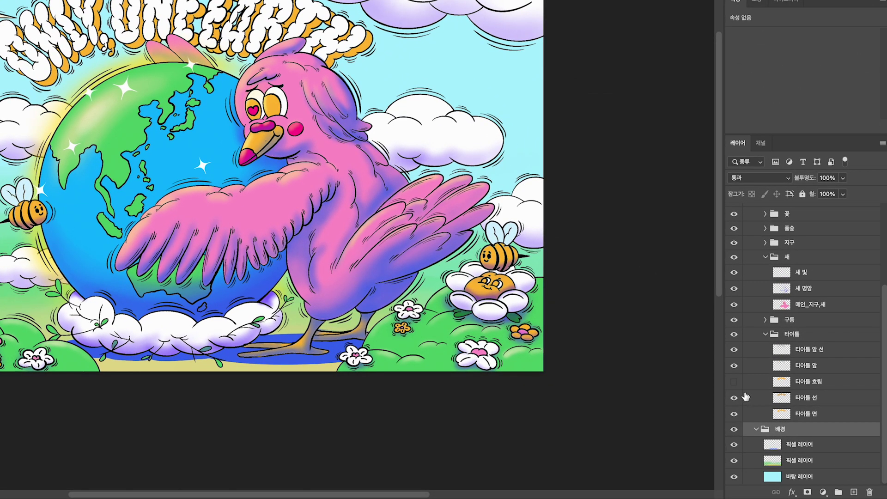
Hide the title's line layer and apply a 6.0 px Gaussian Blur to the orange title fill layer
{"action": "left_click", "coordinate": [734, 398]}
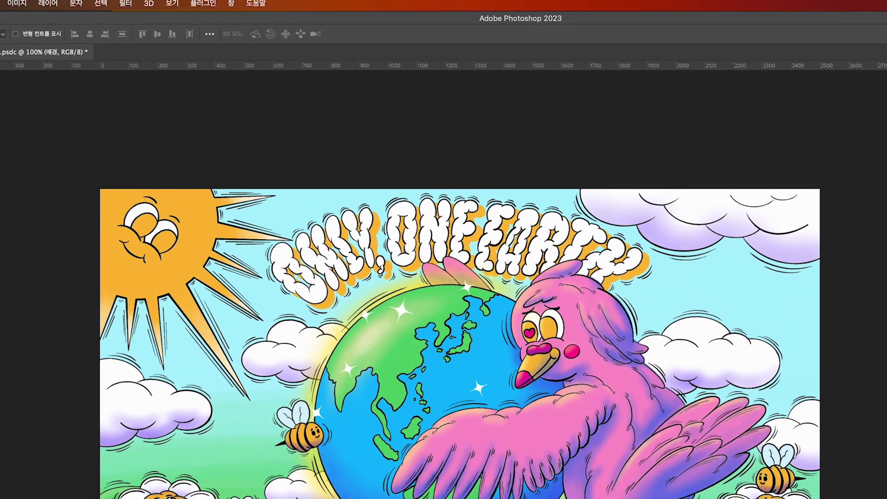
{"action": "left_click", "coordinate": [129, 5]}
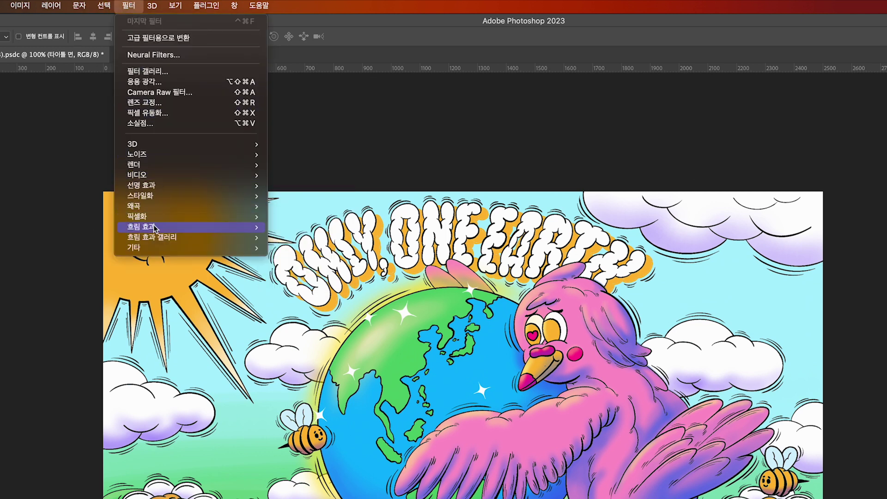
{"action": "mouse_move", "coordinate": [155, 228]}
{"action": "left_click", "coordinate": [295, 229]}
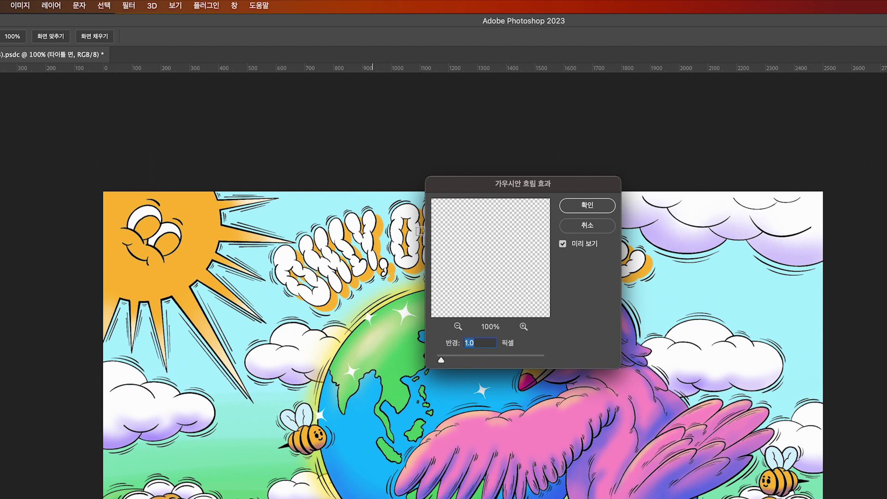
{"action": "left_click_drag", "start_coordinate": [522, 188], "coordinate": [695, 95]}
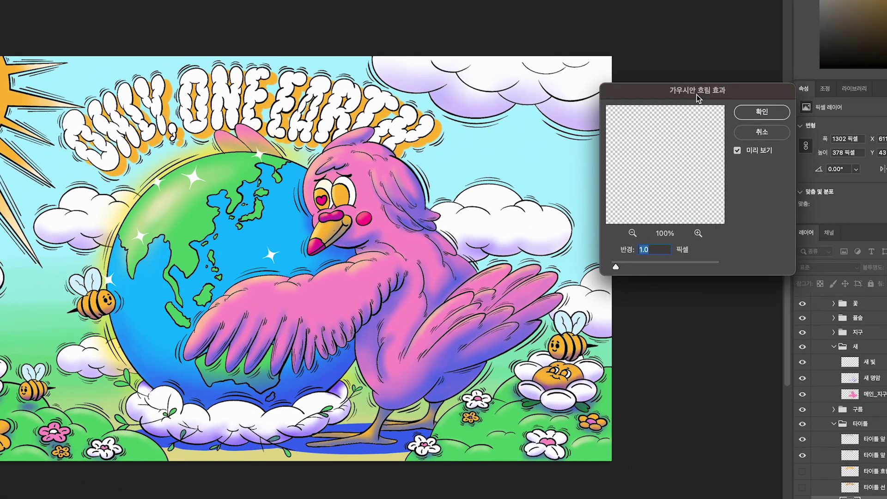
{"action": "type", "text": "6"}
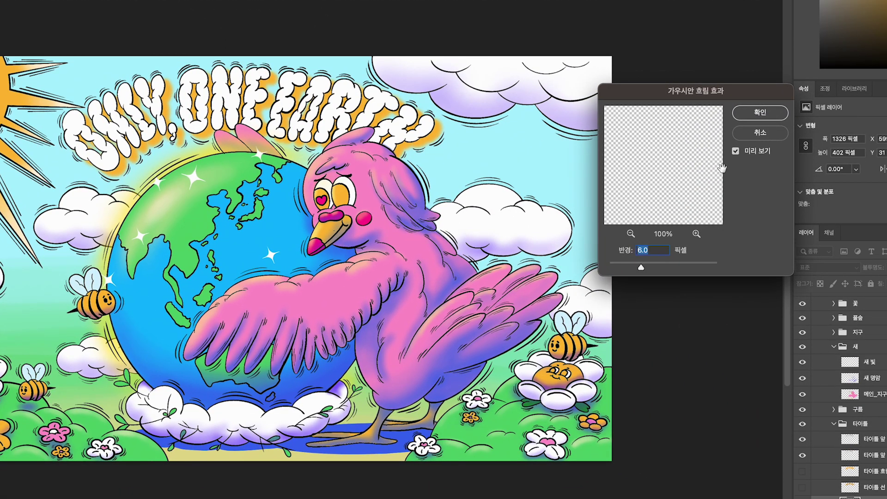
{"action": "left_click", "coordinate": [753, 118]}
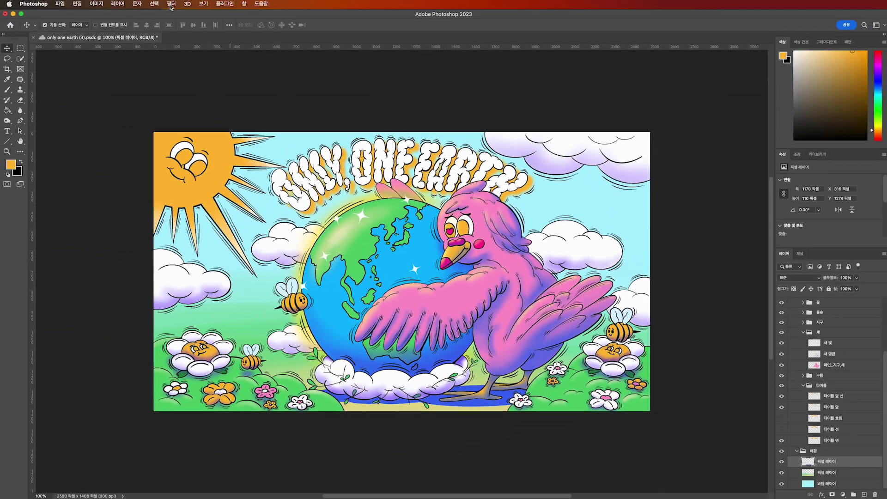
Apply a 6.0 px Gaussian Blur to the blue shadow layer on the ground under the globe and bird
{"action": "left_click", "coordinate": [171, 5]}
{"action": "mouse_move", "coordinate": [194, 138]}
{"action": "left_click", "coordinate": [277, 147]}
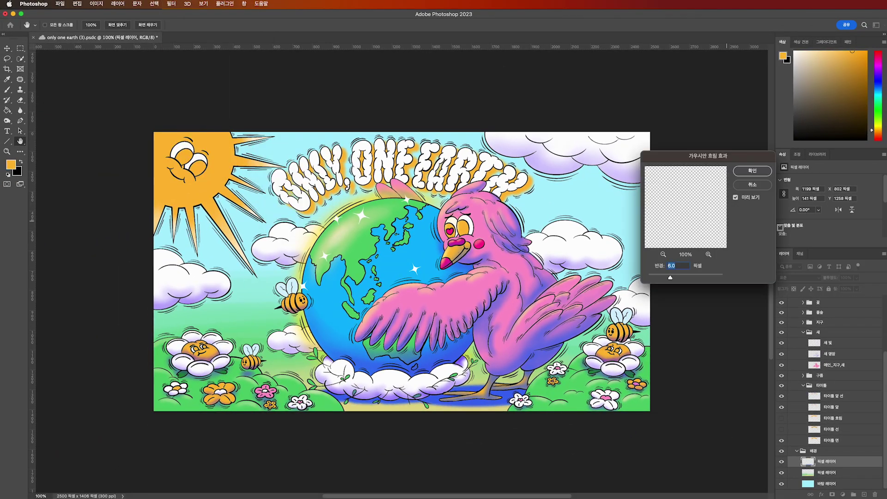
{"action": "left_click", "coordinate": [747, 174]}
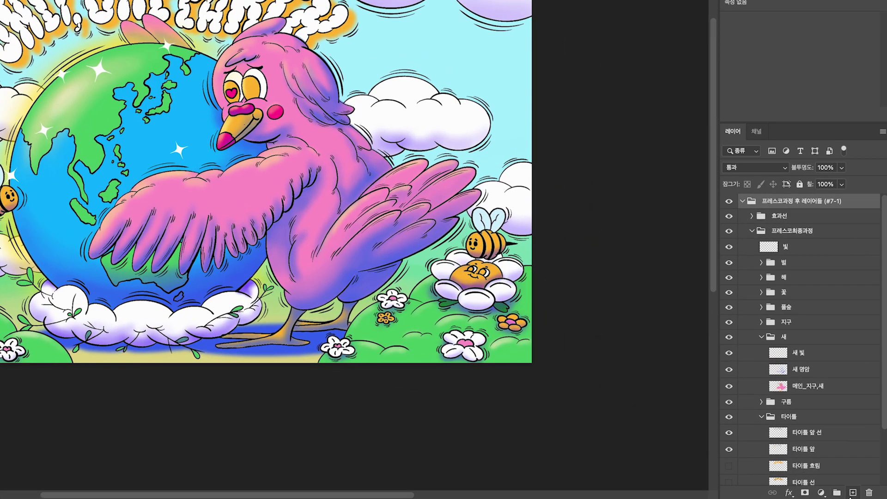
Add a layer above all the artwork, fill it with white and add 400% noise with Gaussian distribution
{"action": "left_click", "coordinate": [853, 493]}
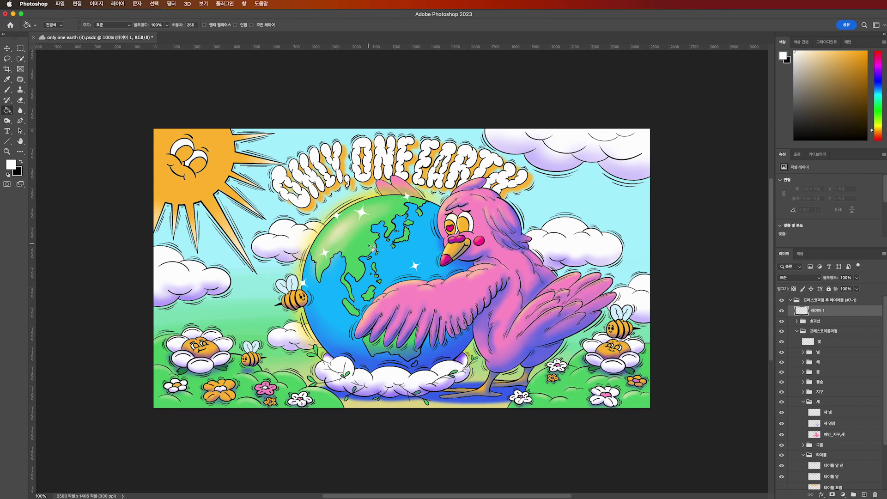
{"action": "left_click", "coordinate": [399, 248]}
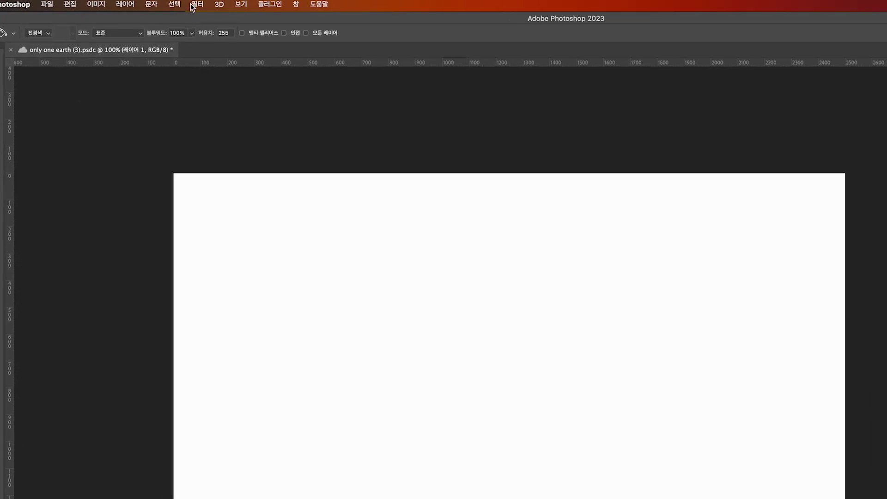
{"action": "left_click", "coordinate": [171, 4]}
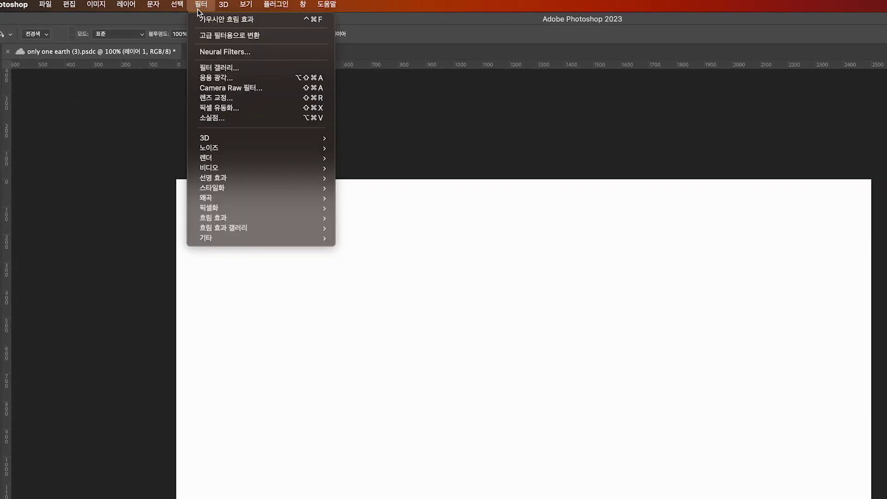
{"action": "mouse_move", "coordinate": [220, 148]}
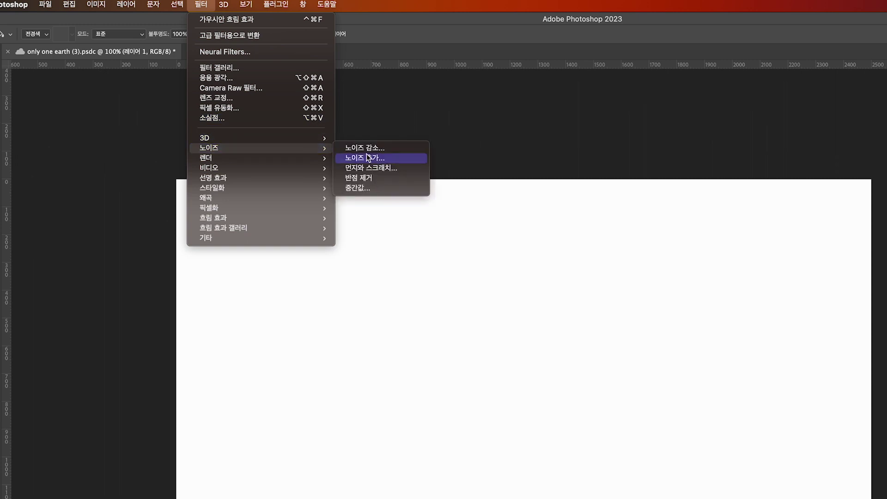
{"action": "left_click", "coordinate": [368, 157]}
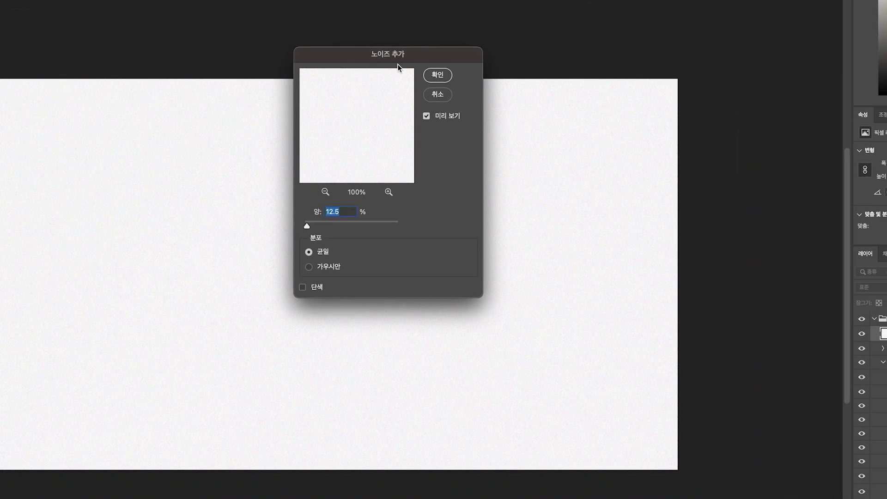
{"action": "left_click_drag", "start_coordinate": [398, 65], "coordinate": [734, 124]}
{"action": "type", "text": "400"}
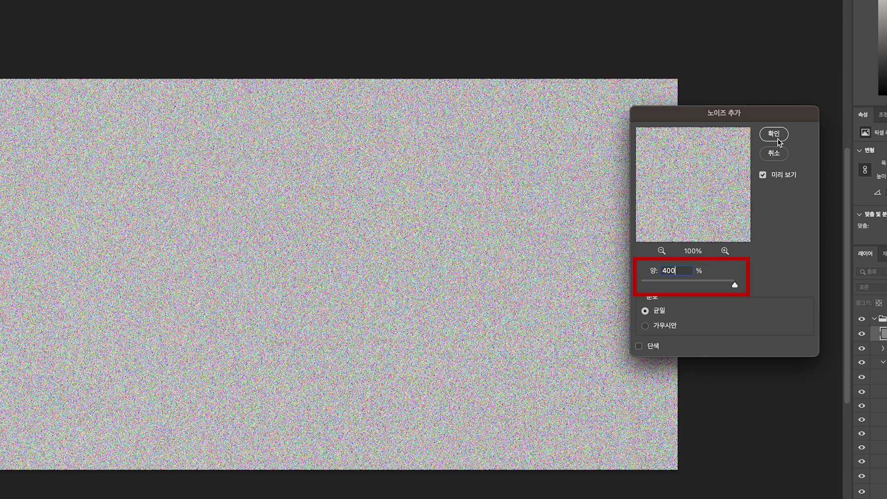
{"action": "left_click", "coordinate": [662, 328]}
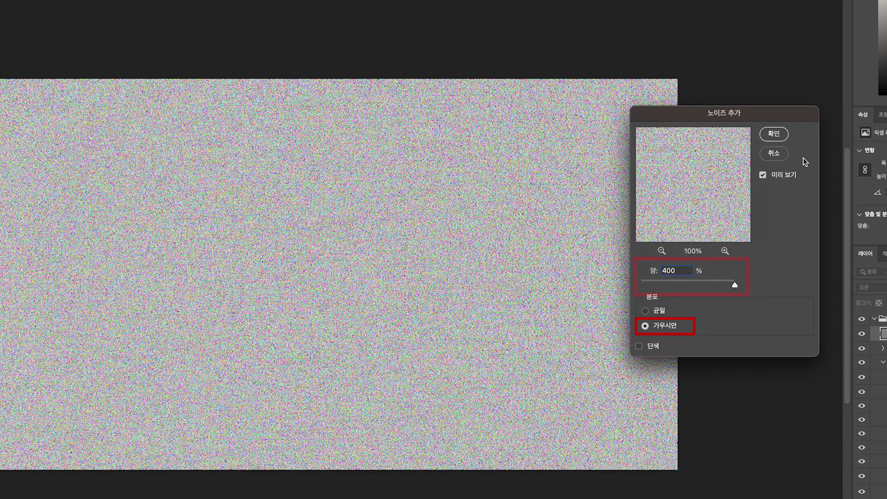
{"action": "left_click", "coordinate": [776, 137]}
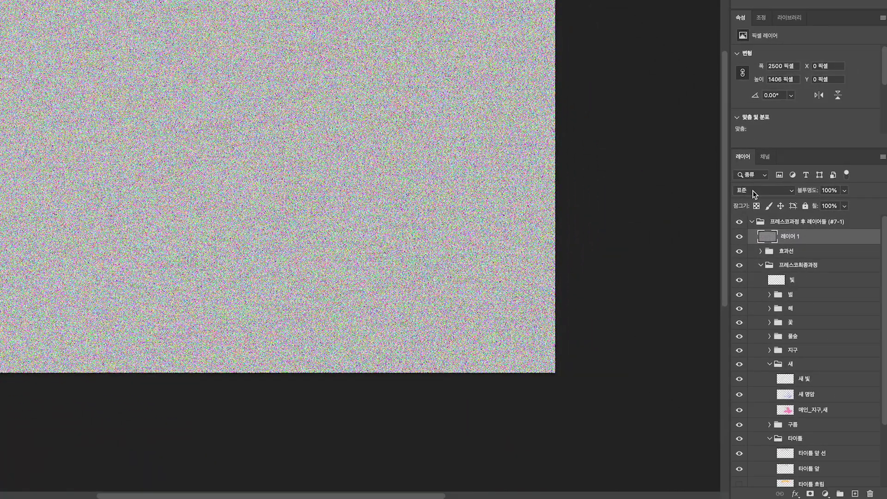
Blend the noise layer as Soft Light at 28% opacity and compare the artwork with and without it
{"action": "left_click", "coordinate": [753, 190]}
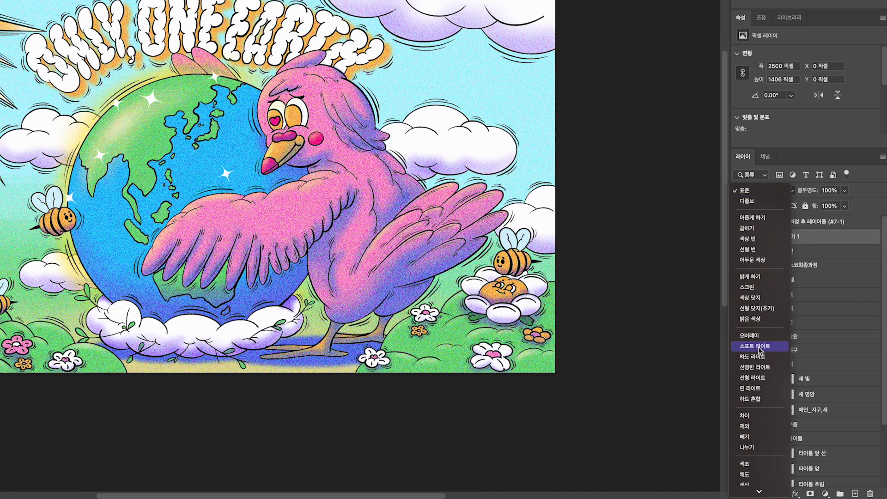
{"action": "left_click", "coordinate": [759, 347]}
{"action": "left_click", "coordinate": [832, 191]}
{"action": "type", "text": "28"}
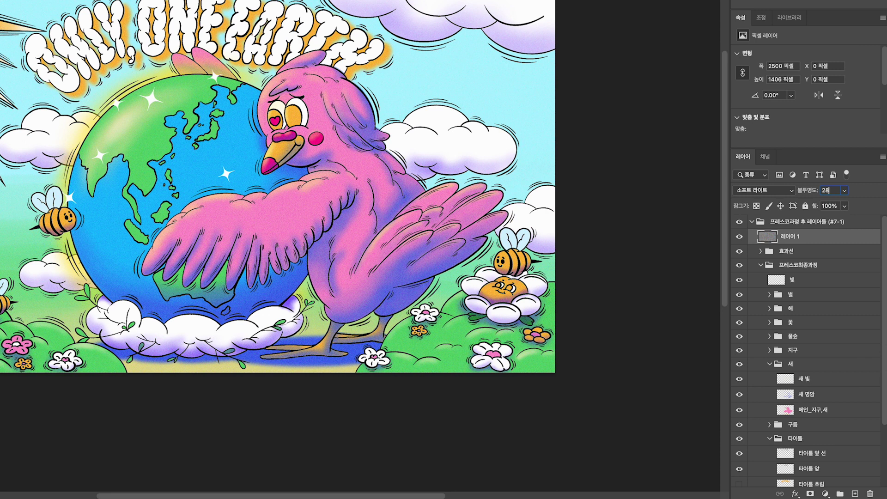
{"action": "key", "text": "Return"}
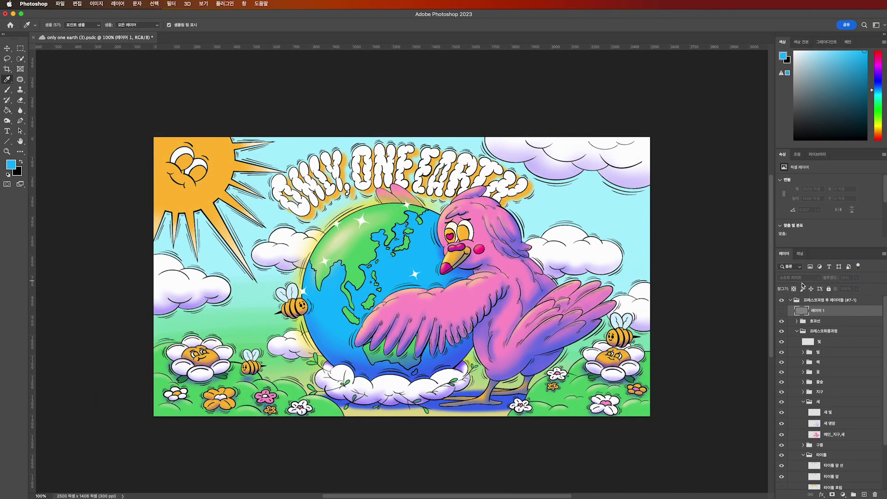
{"action": "left_click", "coordinate": [782, 311]}
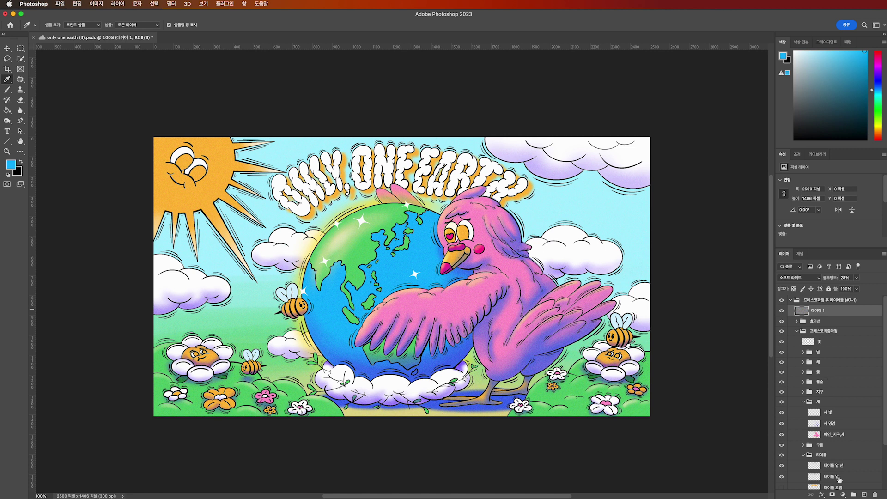
Add another layer above the noise layer and fill it with the globe's blue for a color filter
{"action": "left_click", "coordinate": [863, 495]}
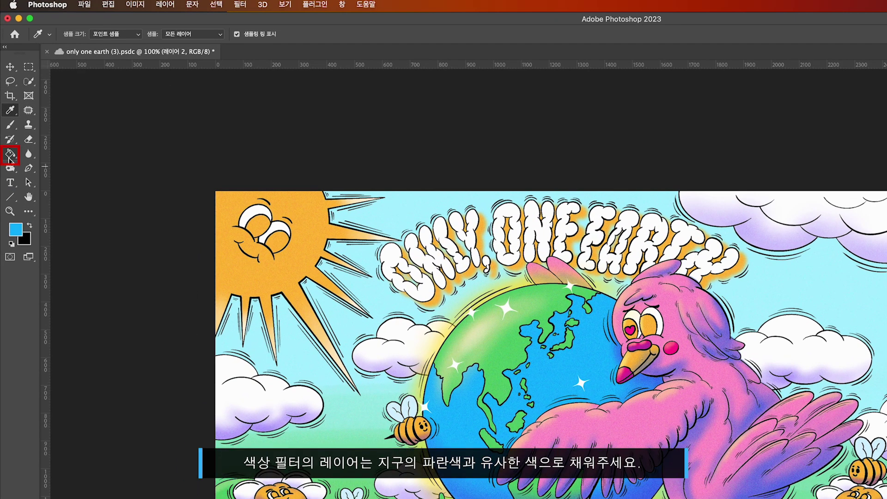
{"action": "left_click", "coordinate": [9, 155]}
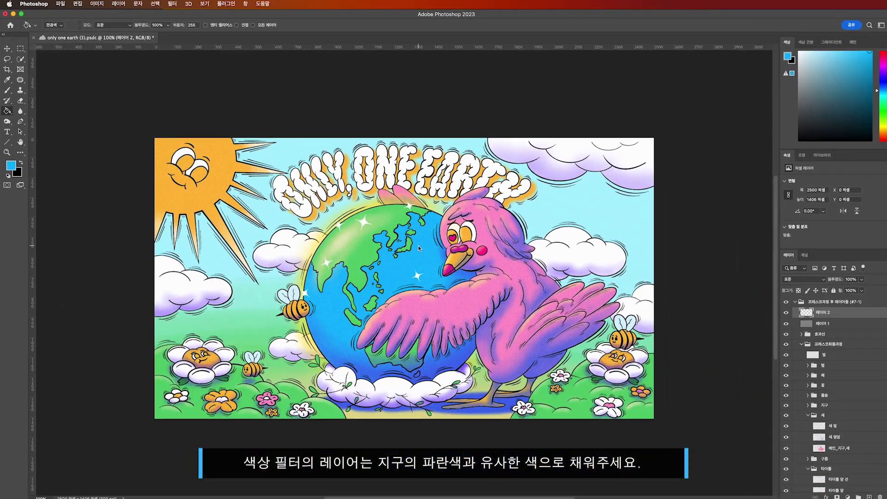
{"action": "left_click", "coordinate": [582, 344]}
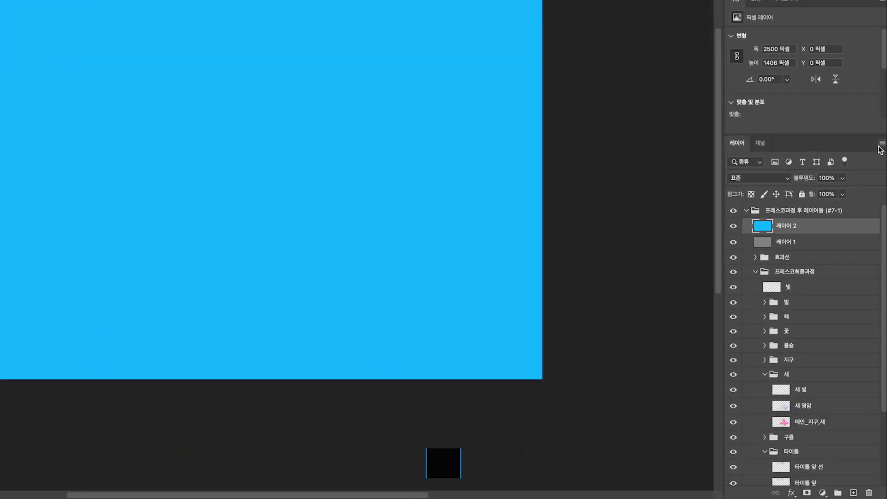
Blend the blue color-filter layer as Soft Light and lower its opacity to 36%
{"action": "left_click", "coordinate": [764, 168]}
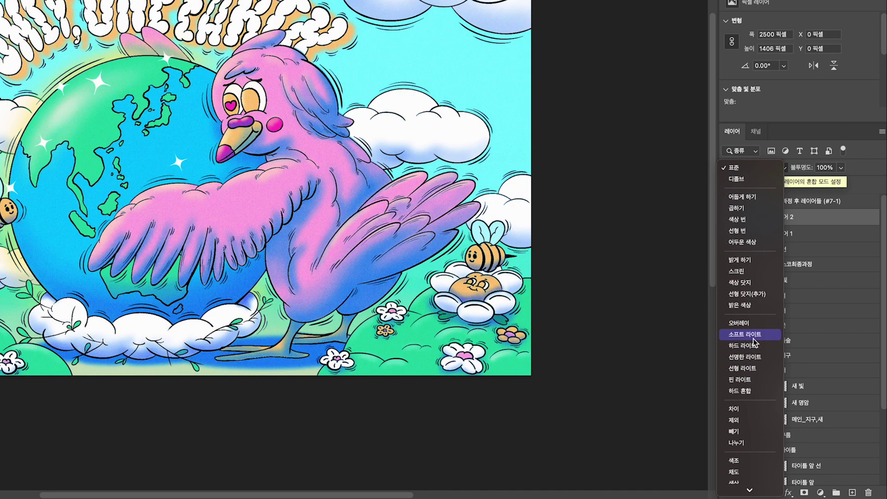
{"action": "left_click", "coordinate": [754, 341]}
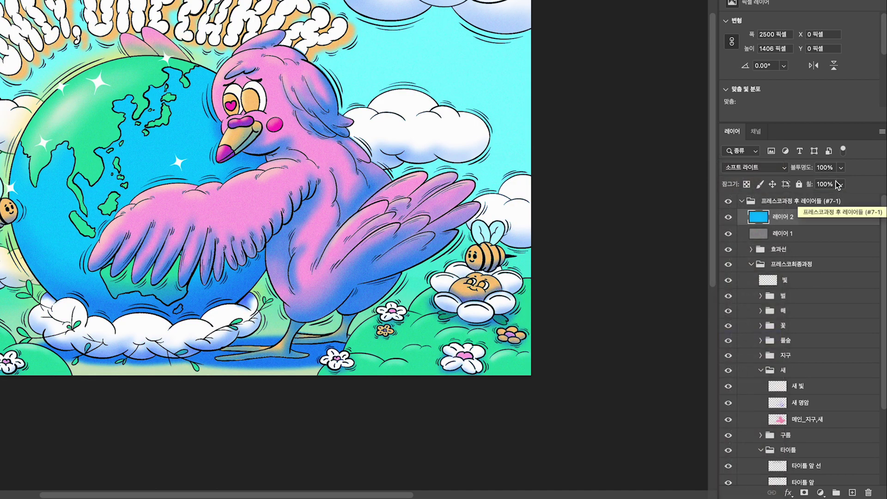
{"action": "left_click", "coordinate": [826, 169]}
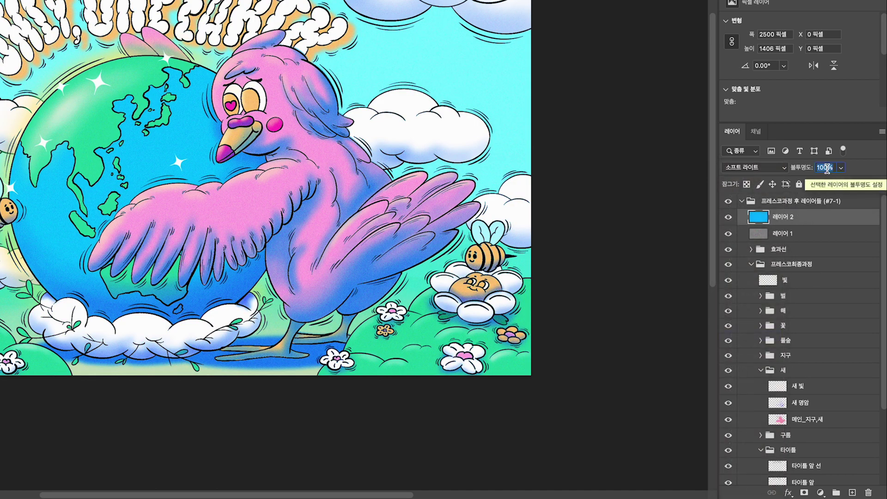
{"action": "type", "text": "36"}
{"action": "key", "text": "Return"}
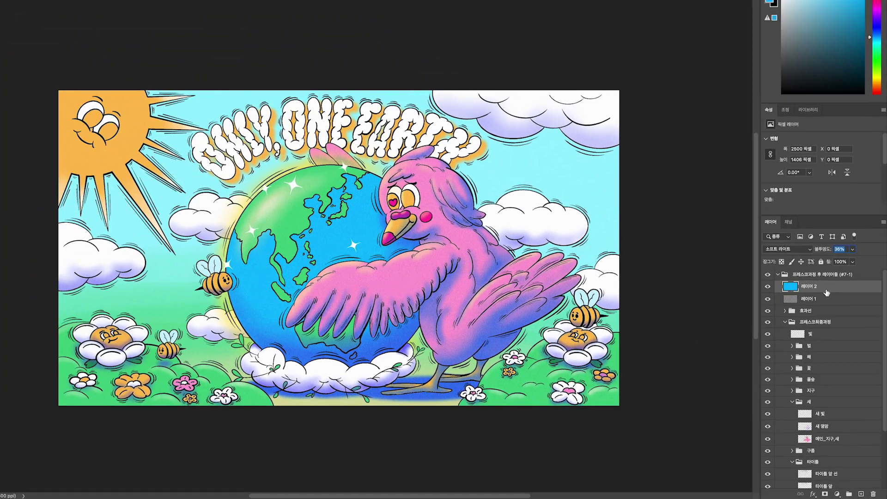
Shift the hue of the blue color-filter layer slightly with a Hue/Saturation adjustment
{"action": "left_click", "coordinate": [96, 4]}
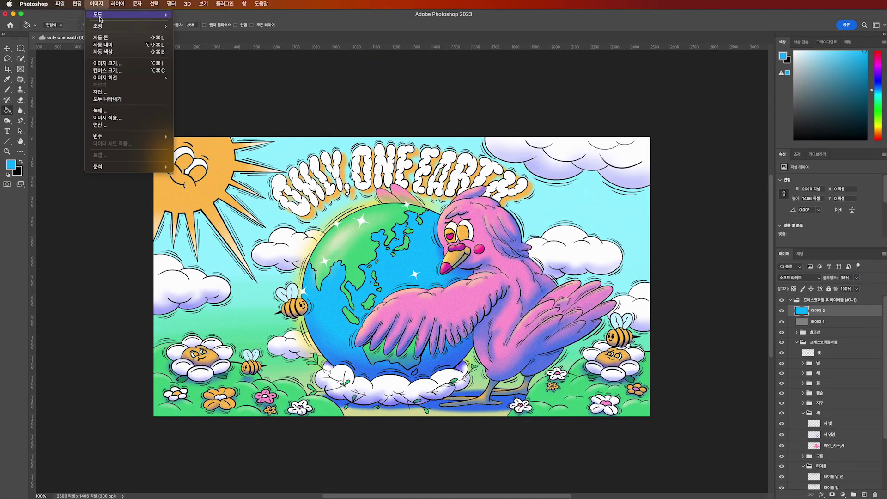
{"action": "mouse_move", "coordinate": [103, 27]}
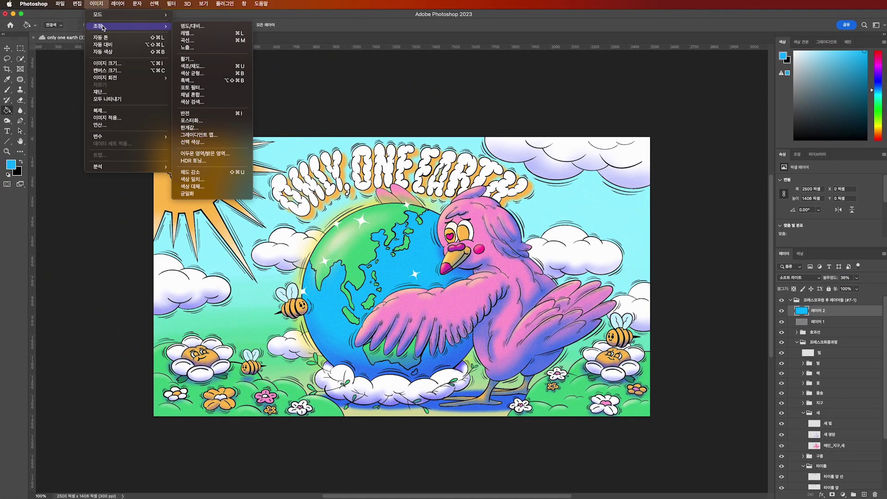
{"action": "left_click", "coordinate": [193, 67]}
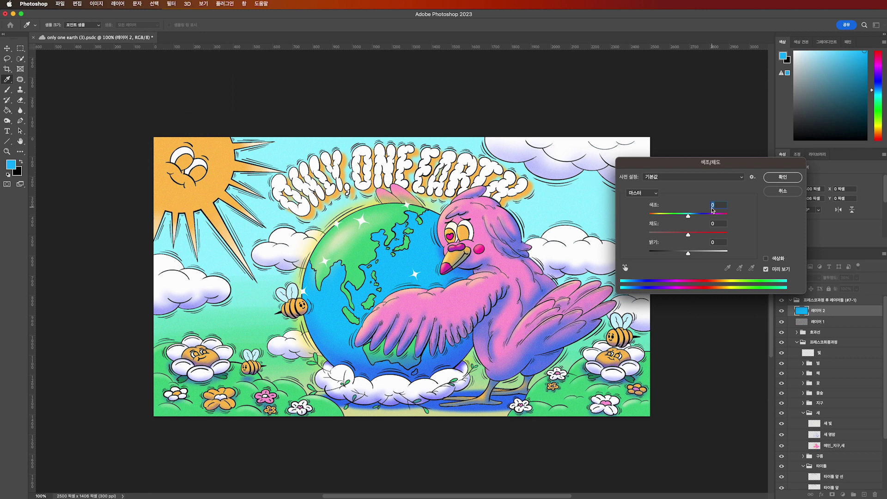
{"action": "left_click_drag", "start_coordinate": [689, 217], "coordinate": [682, 217]}
{"action": "left_click", "coordinate": [688, 234]}
{"action": "key", "text": "Return"}
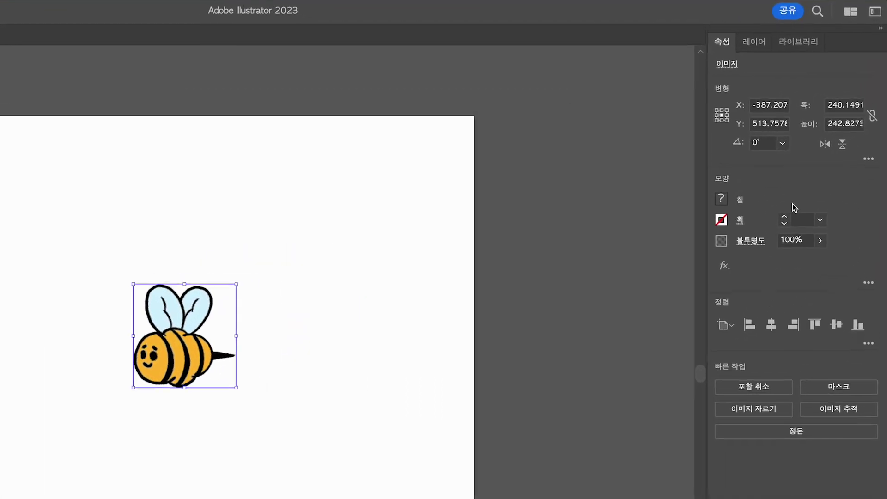
Switch to Illustrator, reduce the placed bee image to 28% opacity and lock it within layer 1-1. 벡터화1
{"action": "left_click", "coordinate": [795, 249]}
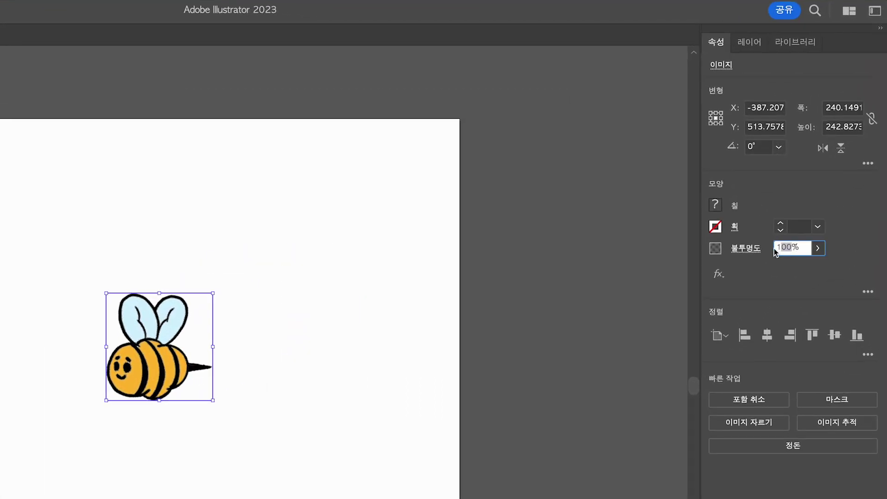
{"action": "type", "text": "28"}
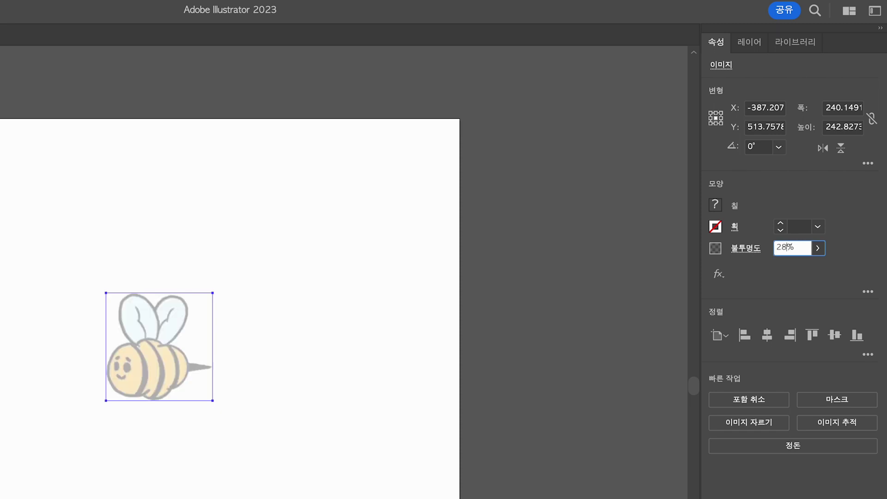
{"action": "key", "text": "Return"}
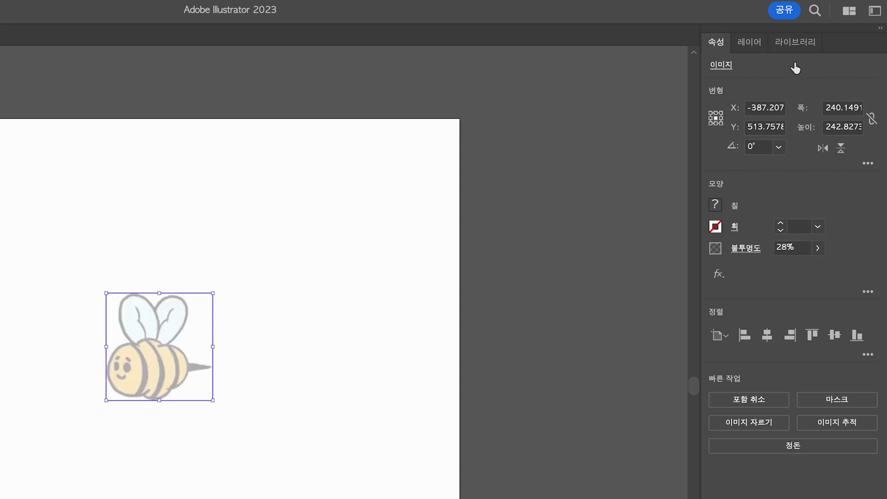
{"action": "left_click", "coordinate": [758, 46]}
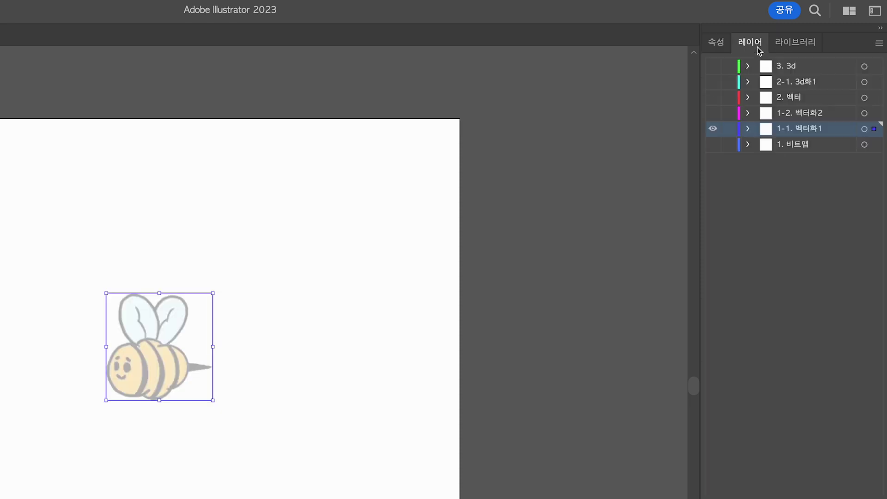
{"action": "left_click", "coordinate": [748, 129]}
{"action": "left_click", "coordinate": [729, 161]}
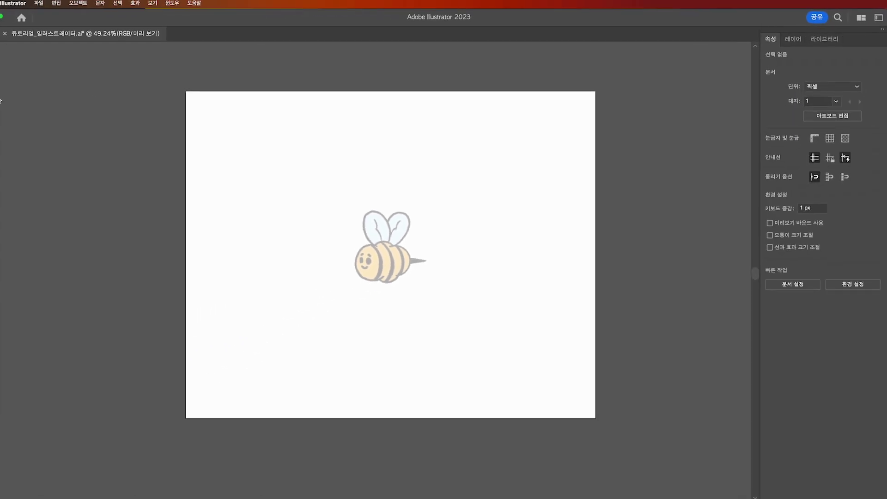
Draw three overlapping orange ellipses over the faded sketch to form the three bulges of the bee's body
{"action": "left_click_drag", "start_coordinate": [9, 96], "coordinate": [55, 113]}
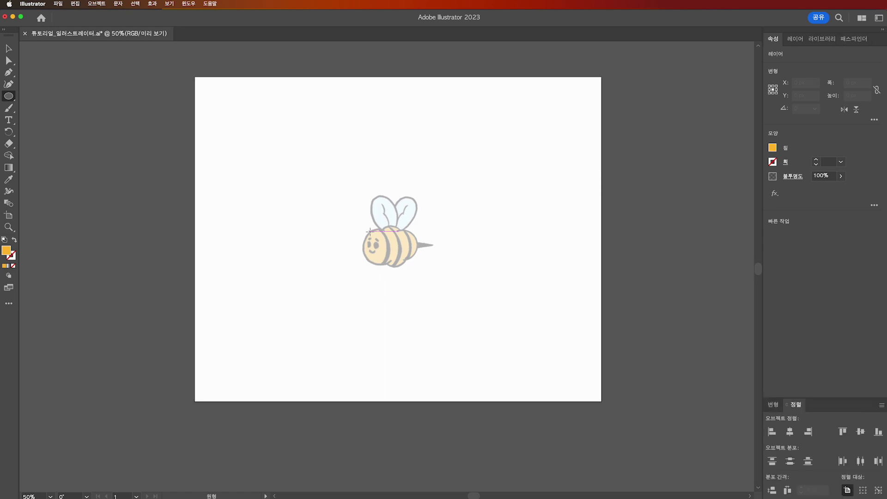
{"action": "mouse_move", "coordinate": [362, 229]}
{"action": "left_mouse_down"}
{"action": "mouse_move", "coordinate": [405, 265]}
{"action": "mouse_move", "coordinate": [370, 251]}
{"action": "left_mouse_up"}
{"action": "key", "text": "v"}
{"action": "scroll", "coordinate": [394, 266], "scroll_direction": "up", "scroll_amount": 2}
{"action": "left_click", "coordinate": [357, 245]}
{"action": "left_click_drag", "start_coordinate": [421, 268], "coordinate": [430, 273]}
{"action": "left_click_drag", "start_coordinate": [420, 226], "coordinate": [420, 226]}
{"action": "left_click_drag", "start_coordinate": [355, 230], "coordinate": [413, 227]}
{"action": "left_click_drag", "start_coordinate": [452, 263], "coordinate": [444, 252]}
{"action": "left_click_drag", "start_coordinate": [418, 221], "coordinate": [414, 227]}
Unite the three body ellipses into a single shape with Pathfinder
{"action": "left_click_drag", "start_coordinate": [485, 280], "coordinate": [288, 163]}
{"action": "left_click", "coordinate": [847, 40]}
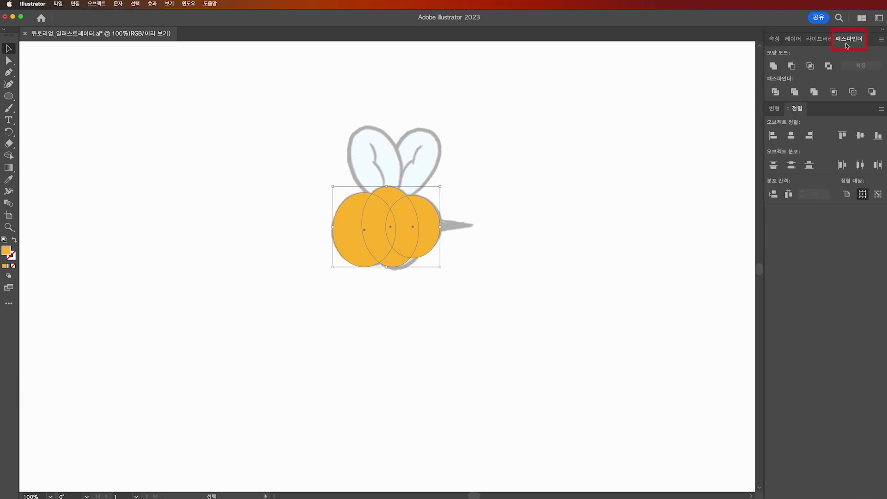
{"action": "left_click", "coordinate": [773, 66]}
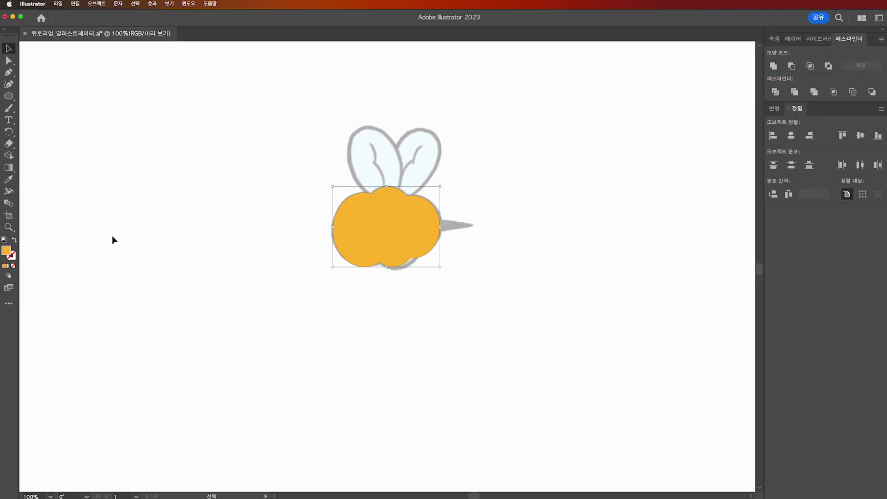
Give the united orange body a black outline
{"action": "double_click", "coordinate": [10, 257]}
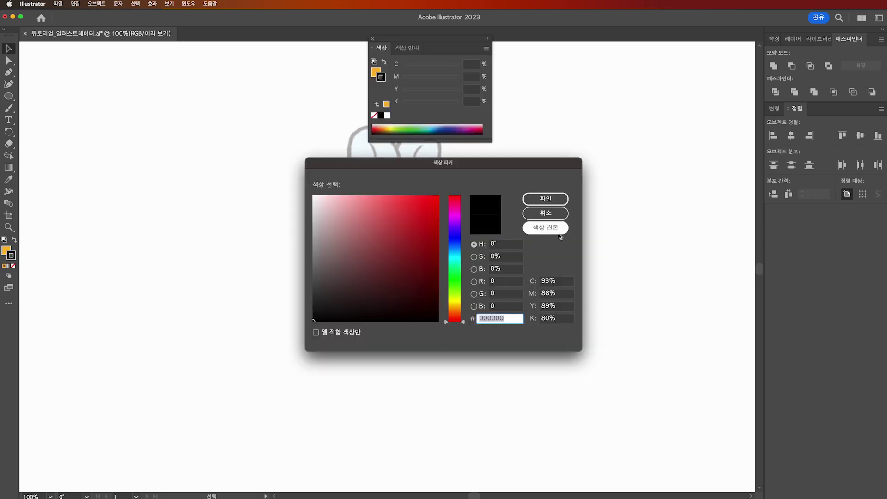
{"action": "left_click", "coordinate": [551, 201]}
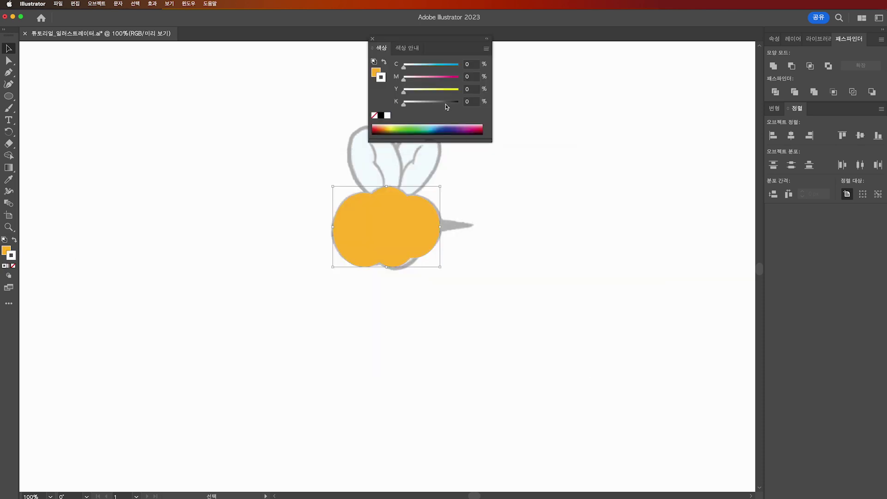
{"action": "left_click", "coordinate": [380, 116]}
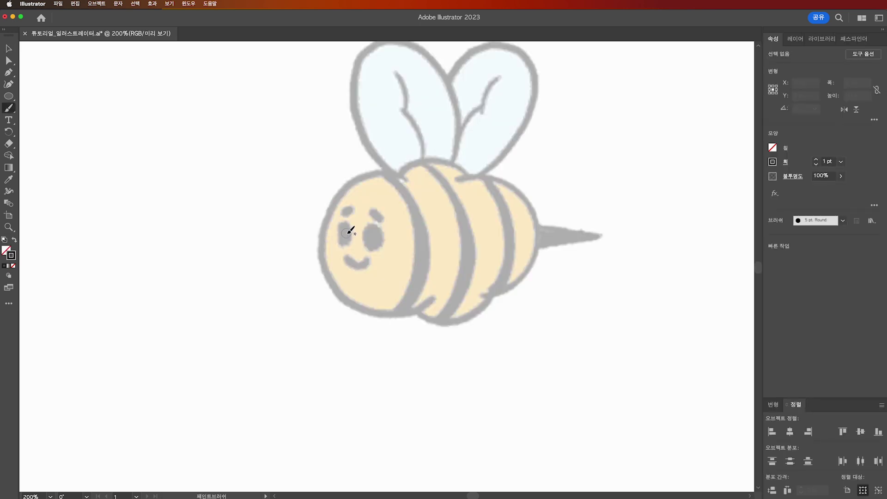
Trace the bee's eyebrows and smile with the Paintbrush and add black-filled ellipses for the two eyes
{"action": "mouse_move", "coordinate": [339, 215]}
{"action": "left_mouse_down"}
{"action": "mouse_move", "coordinate": [355, 207]}
{"action": "mouse_move", "coordinate": [383, 214]}
{"action": "left_mouse_up"}
{"action": "mouse_move", "coordinate": [343, 256]}
{"action": "left_mouse_down"}
{"action": "mouse_move", "coordinate": [365, 266]}
{"action": "mouse_move", "coordinate": [374, 256]}
{"action": "mouse_move", "coordinate": [366, 228]}
{"action": "mouse_move", "coordinate": [384, 249]}
{"action": "mouse_move", "coordinate": [346, 239]}
{"action": "left_mouse_up"}
{"action": "left_click", "coordinate": [8, 96]}
{"action": "left_click", "coordinate": [15, 240]}
{"action": "key", "text": "v"}
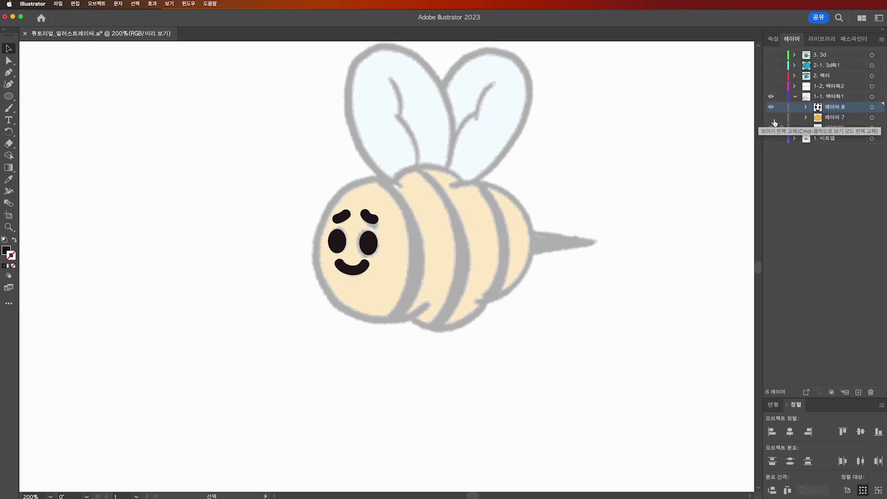
Show the orange body layer again and draw three thick curved black stripes across the body, extending past its edges
{"action": "left_click", "coordinate": [774, 119]}
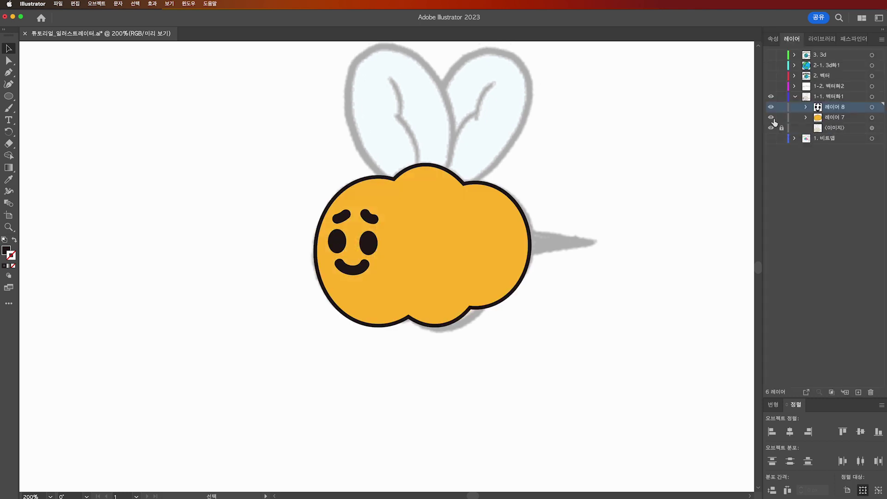
{"action": "left_click", "coordinate": [9, 72]}
{"action": "left_click", "coordinate": [377, 164]}
{"action": "left_click_drag", "start_coordinate": [378, 347], "coordinate": [302, 448]}
{"action": "key", "text": "v"}
{"action": "left_click_drag", "start_coordinate": [413, 263], "coordinate": [487, 257]}
{"action": "left_click", "coordinate": [614, 266]}
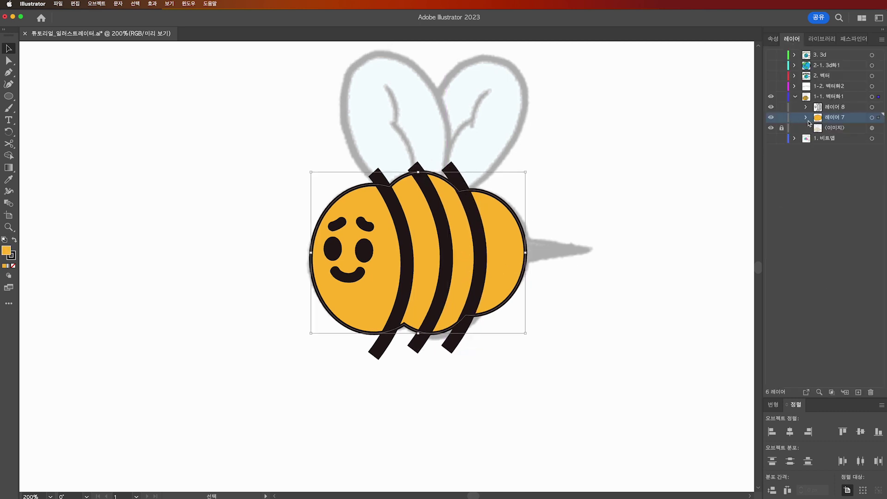
Duplicate the body path above the stripes and use the copy as a clipping mask for all three stripes
{"action": "left_click", "coordinate": [806, 118]}
{"action": "left_click_drag", "start_coordinate": [845, 128], "coordinate": [843, 103]}
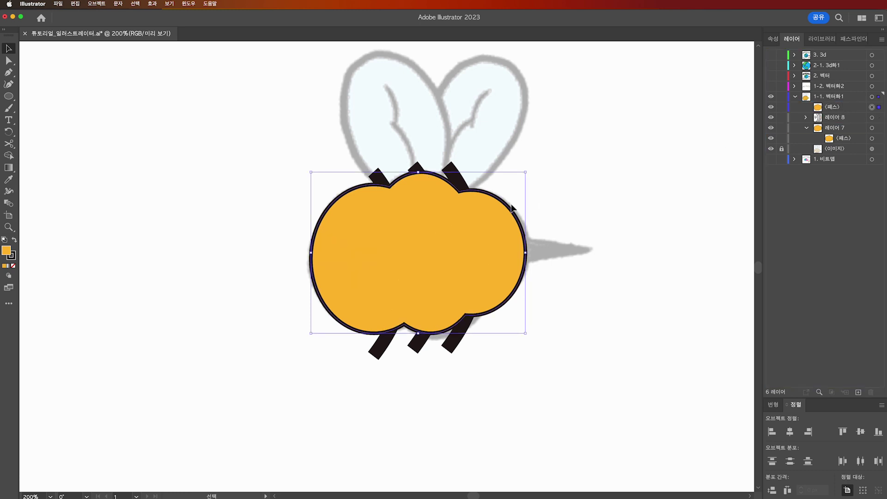
{"action": "left_click", "coordinate": [456, 172], "text": "shift"}
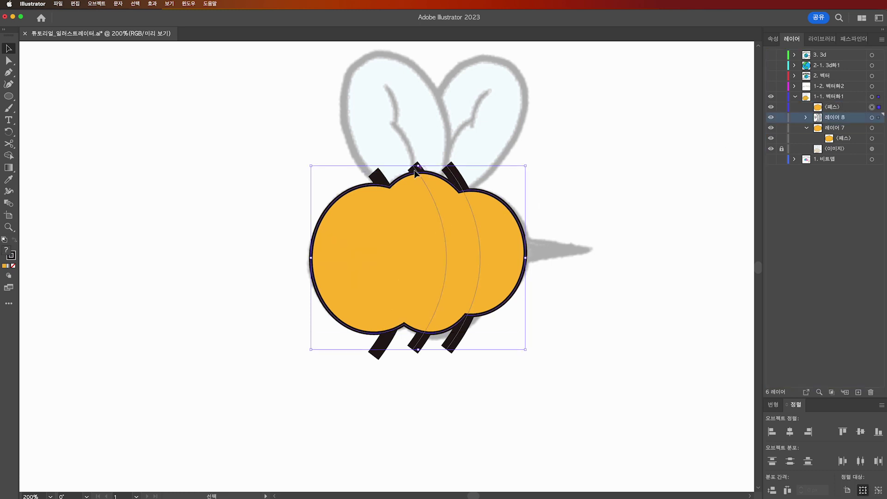
{"action": "right_click", "coordinate": [417, 244]}
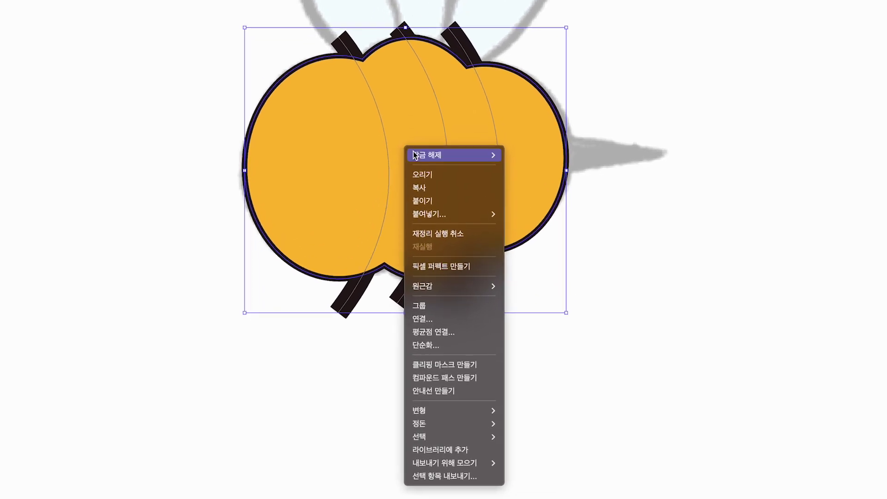
{"action": "left_click", "coordinate": [462, 365]}
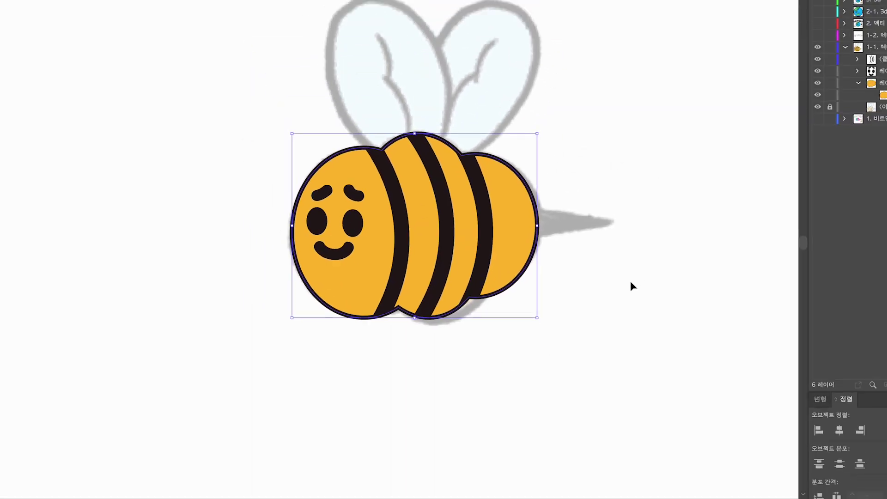
{"action": "left_click", "coordinate": [629, 285]}
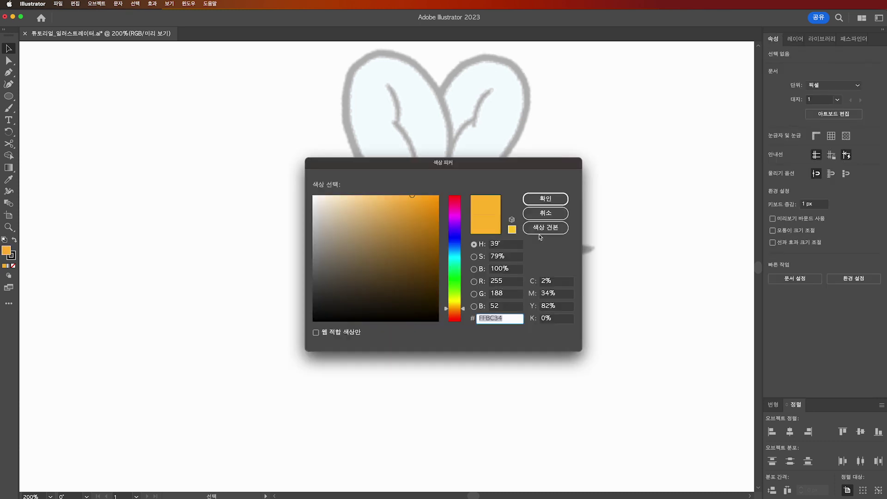
Draw an ellipse filled with the R=214 G=243 B=255 swatch and tilt it to match the sketch's left wing
{"action": "left_click", "coordinate": [546, 227]}
{"action": "left_click", "coordinate": [347, 248]}
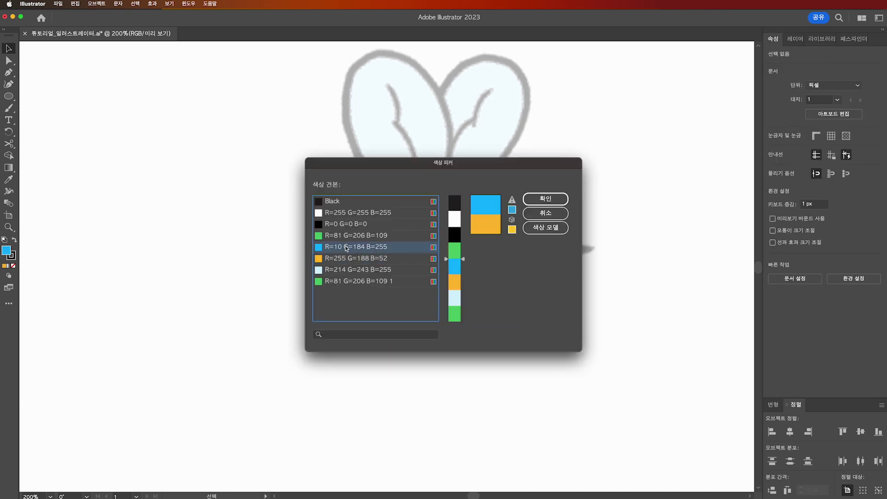
{"action": "left_click", "coordinate": [346, 270]}
{"action": "left_click", "coordinate": [561, 200]}
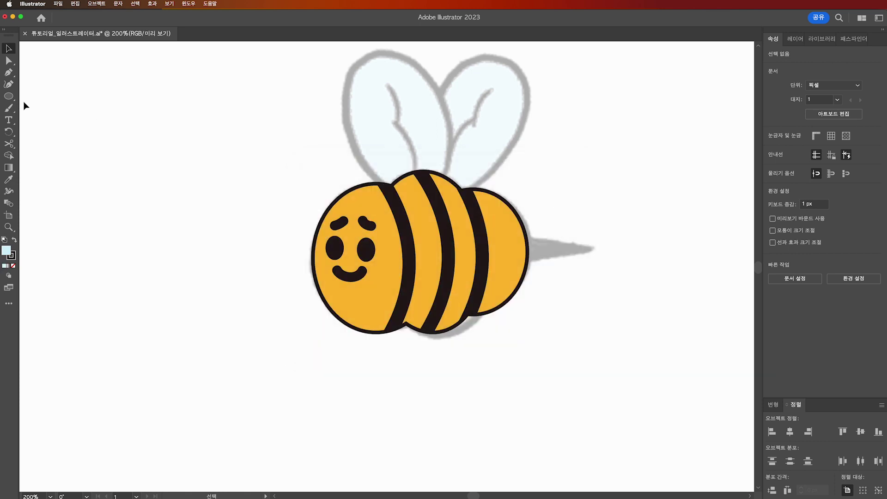
{"action": "left_click", "coordinate": [6, 97]}
{"action": "mouse_move", "coordinate": [357, 69]}
{"action": "left_mouse_down"}
{"action": "mouse_move", "coordinate": [446, 229]}
{"action": "mouse_move", "coordinate": [476, 213]}
{"action": "left_mouse_up"}
{"action": "key", "text": "v"}
{"action": "mouse_move", "coordinate": [410, 150]}
{"action": "left_mouse_down"}
{"action": "mouse_move", "coordinate": [406, 128]}
{"action": "mouse_move", "coordinate": [448, 109]}
{"action": "left_mouse_up"}
{"action": "left_click_drag", "start_coordinate": [403, 126], "coordinate": [398, 126]}
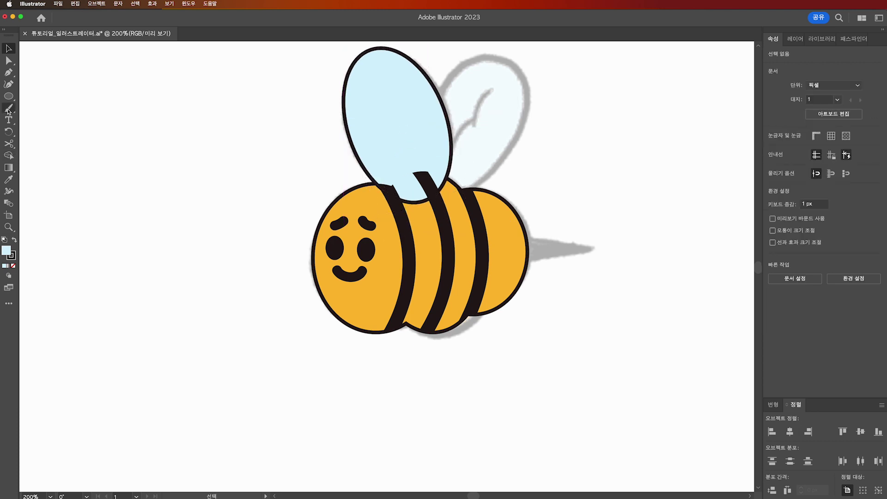
Draw the double-curved vein line inside the left wing with the Pen tool
{"action": "left_click", "coordinate": [8, 72]}
{"action": "left_click", "coordinate": [383, 96]}
{"action": "left_click_drag", "start_coordinate": [399, 131], "coordinate": [403, 193]}
{"action": "left_click", "coordinate": [400, 131]}
{"action": "left_click", "coordinate": [409, 166]}
{"action": "left_click", "coordinate": [8, 48]}
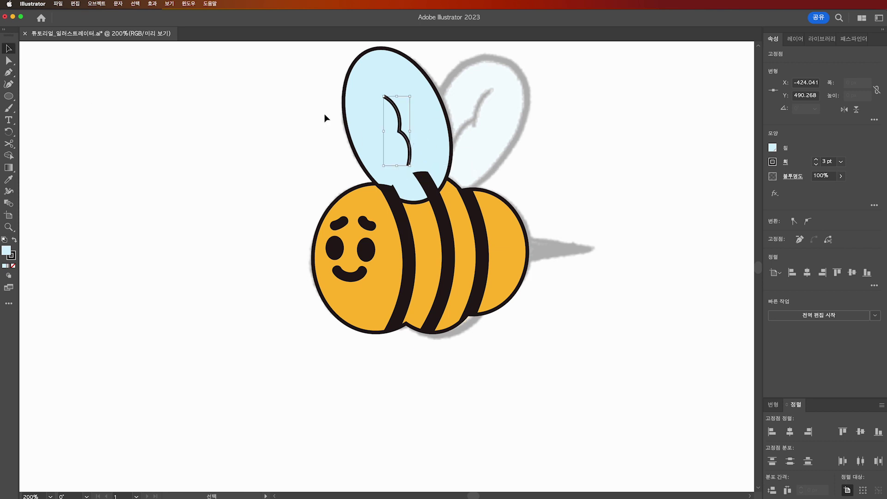
{"action": "left_click", "coordinate": [325, 117]}
Duplicate the left wing with its vein and rotate the copy to match the sketch's right wing
{"action": "left_click", "coordinate": [400, 142]}
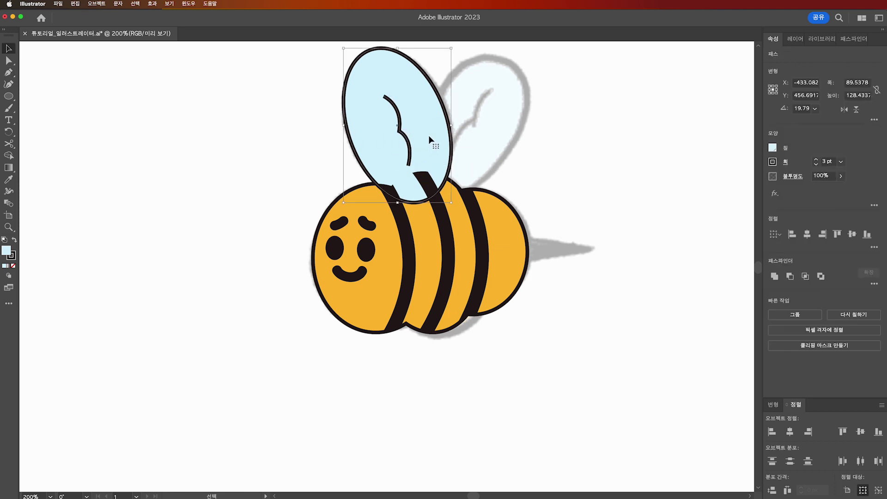
{"action": "left_click_drag", "start_coordinate": [430, 139], "coordinate": [511, 139]}
{"action": "left_click_drag", "start_coordinate": [535, 204], "coordinate": [513, 156]}
{"action": "left_click", "coordinate": [577, 147]}
Move the wing shapes and vein lines above the clipped stripes in the stacking order
{"action": "left_click", "coordinate": [792, 39]}
{"action": "left_click", "coordinate": [838, 139], "text": "shift"}
{"action": "left_click_drag", "start_coordinate": [837, 139], "coordinate": [832, 102]}
Draw a closed triangular sting over the sketch at the bee's rear with the Pen tool
{"action": "key", "text": "p"}
{"action": "left_click", "coordinate": [522, 236]}
{"action": "left_click", "coordinate": [601, 248]}
{"action": "left_click", "coordinate": [523, 265]}
{"action": "left_click", "coordinate": [523, 235]}
{"action": "key", "text": "v"}
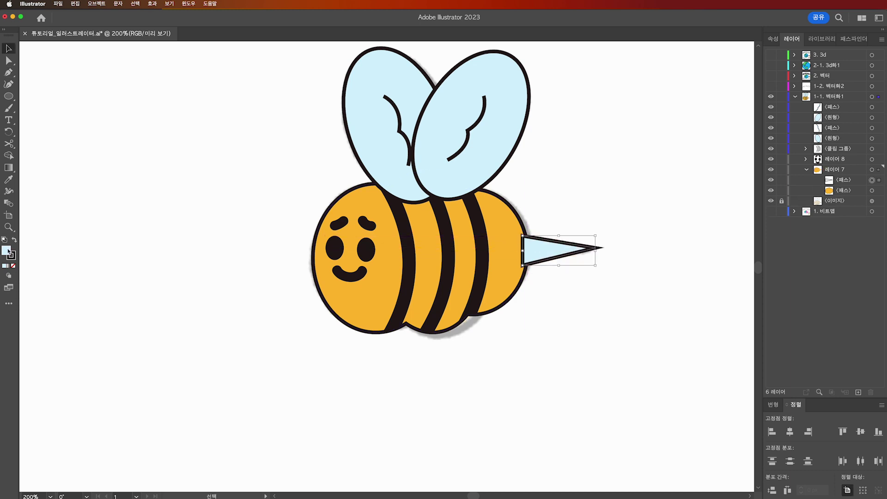
Fill the sting with black 000000 and send it behind the orange body
{"action": "double_click", "coordinate": [8, 251]}
{"action": "type", "text": "000000"}
{"action": "left_click", "coordinate": [544, 197]}
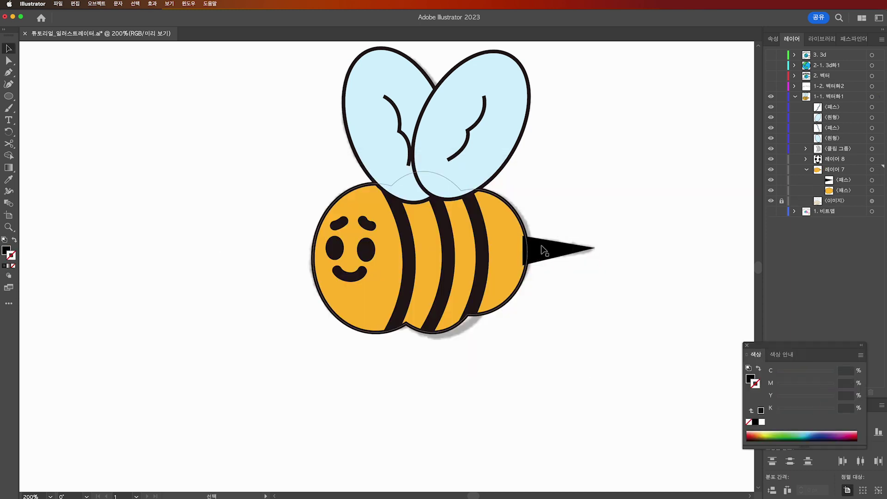
{"action": "key", "text": "super+bracketleft"}
{"action": "left_click", "coordinate": [611, 218]}
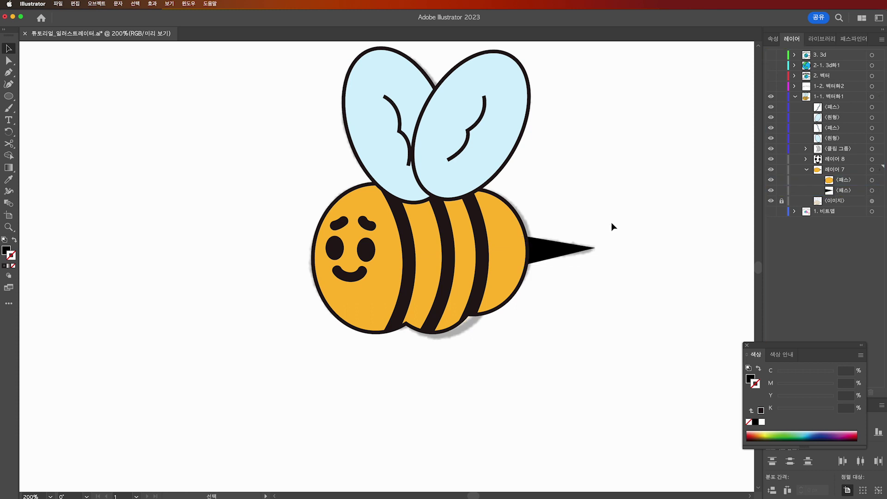
Select all of the bee's shapes and convert their strokes to filled outlines with Outline Stroke
{"action": "left_click_drag", "start_coordinate": [649, 360], "coordinate": [210, 60]}
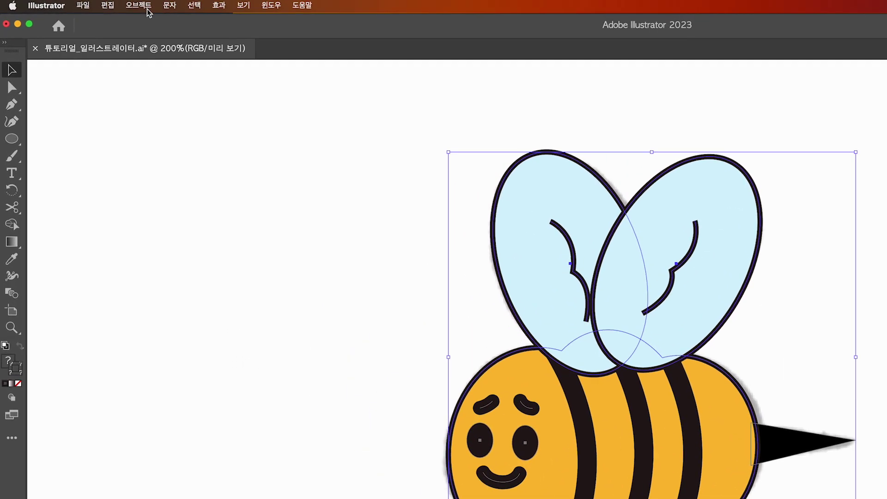
{"action": "left_click", "coordinate": [100, 4]}
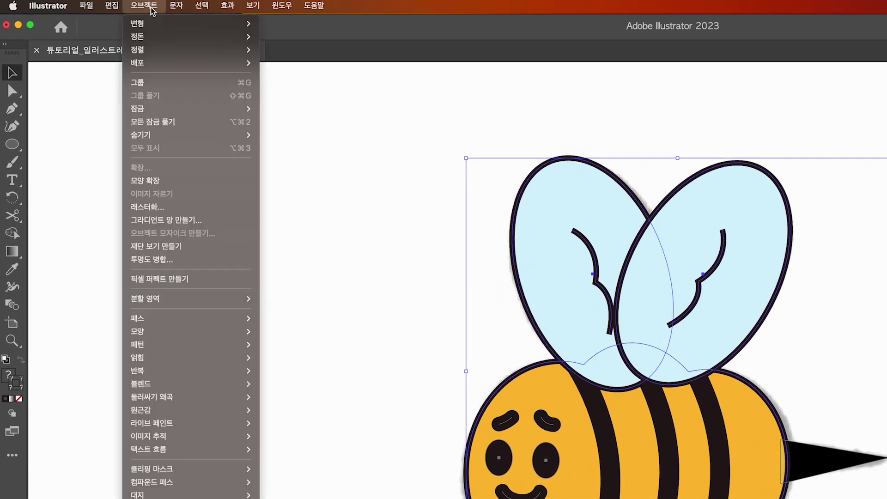
{"action": "mouse_move", "coordinate": [191, 328]}
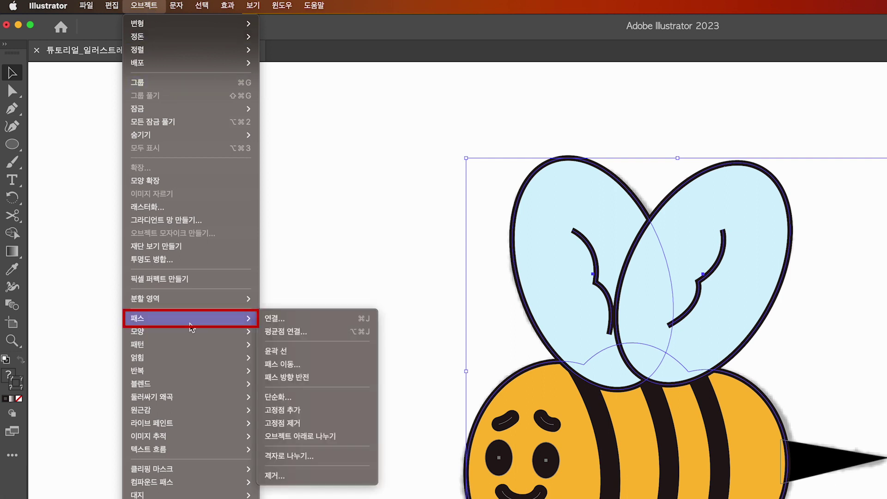
{"action": "left_click", "coordinate": [294, 353]}
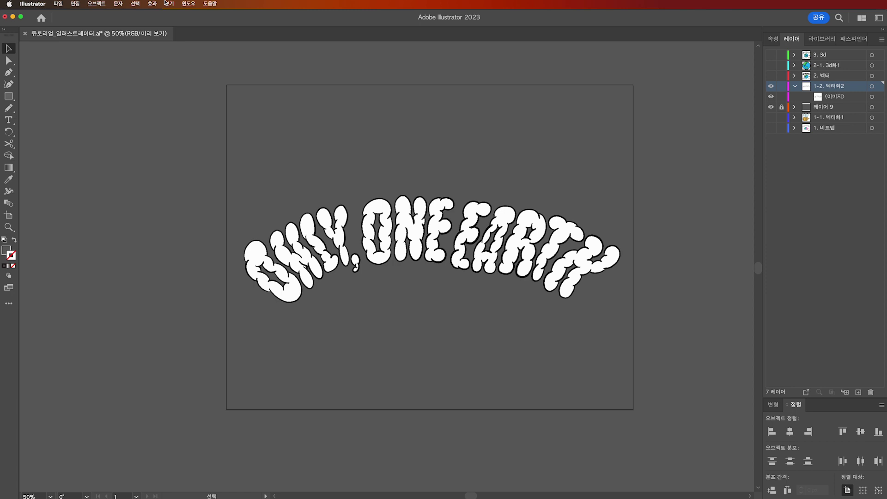
Trace the "Only, One Earth" lettering image with the default black-and-white Image Trace preset and expand it into paths
{"action": "key", "text": "super+a"}
{"action": "left_click", "coordinate": [186, 4]}
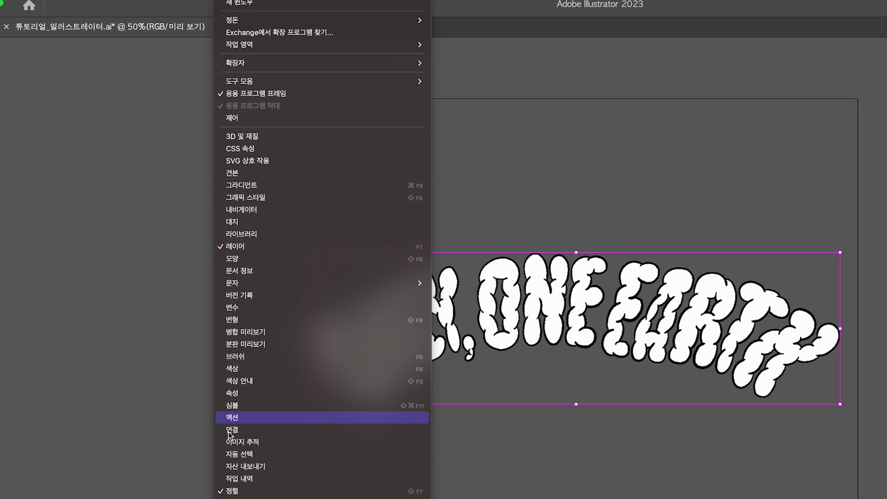
{"action": "left_click", "coordinate": [296, 463]}
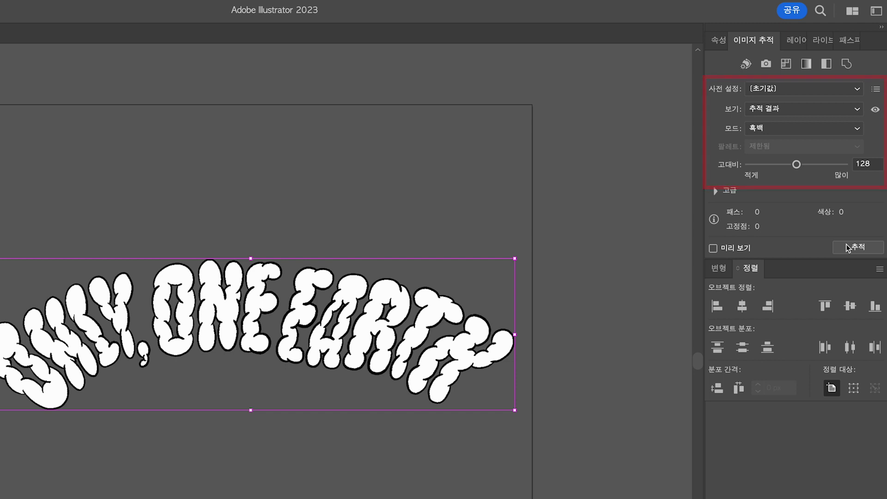
{"action": "left_click", "coordinate": [713, 249]}
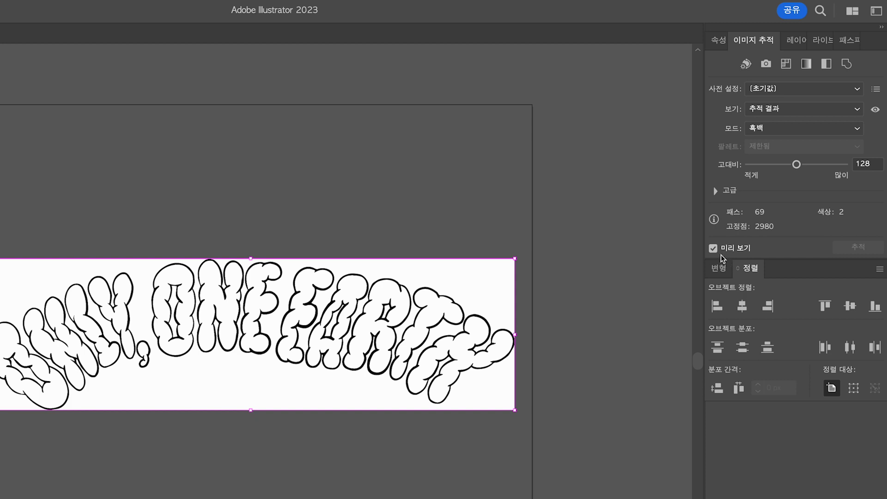
{"action": "left_click", "coordinate": [721, 47]}
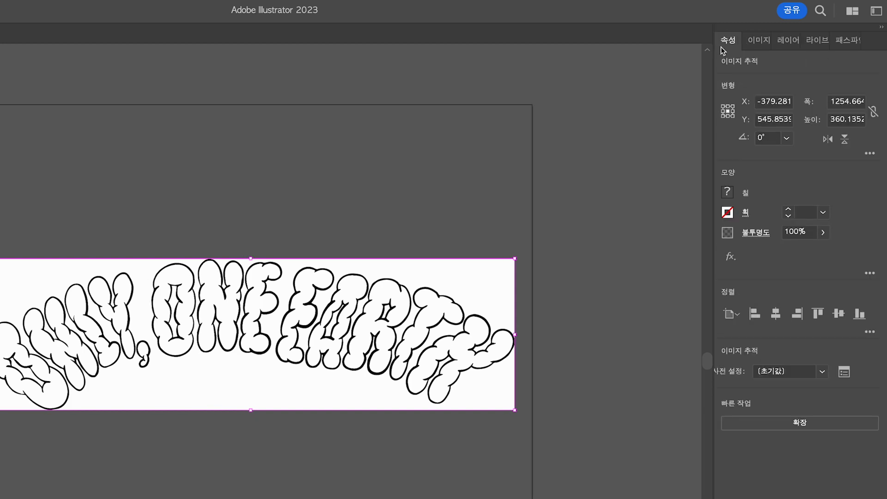
{"action": "left_click", "coordinate": [805, 428]}
Delete the traced white background around the lettering and the leftover white areas inside the letter counters
{"action": "left_click", "coordinate": [9, 61]}
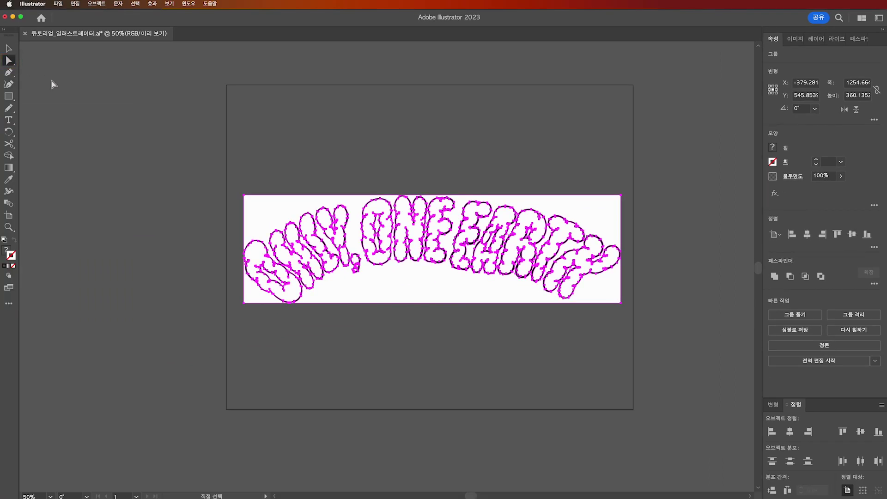
{"action": "left_click", "coordinate": [403, 386]}
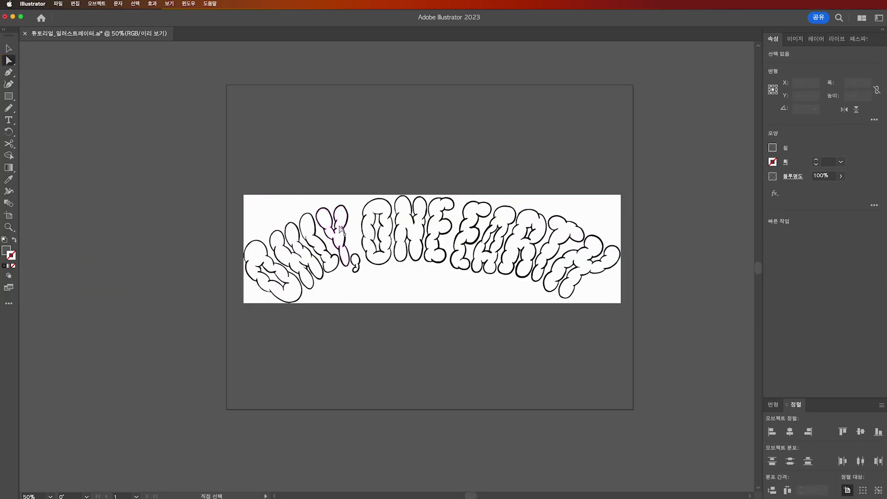
{"action": "left_click", "coordinate": [299, 211]}
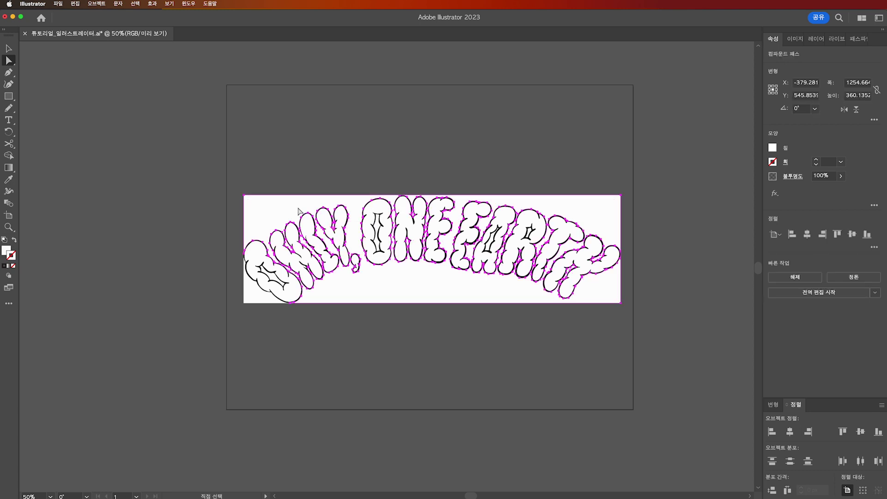
{"action": "key", "text": "Delete"}
{"action": "left_click", "coordinate": [247, 299]}
{"action": "key", "text": "Delete"}
{"action": "left_click", "coordinate": [273, 276]}
{"action": "key", "text": "Delete"}
{"action": "left_click", "coordinate": [377, 237]}
{"action": "key", "text": "Delete"}
{"action": "left_click", "coordinate": [491, 240]}
{"action": "key", "text": "Delete"}
{"action": "left_click", "coordinate": [379, 243]}
{"action": "key", "text": "Delete"}
{"action": "left_click", "coordinate": [531, 233]}
{"action": "key", "text": "Delete"}
Duplicate the lettering group and place the copy directly below the original
{"action": "key", "text": "v"}
{"action": "left_click", "coordinate": [425, 245]}
{"action": "left_click_drag", "start_coordinate": [426, 246], "coordinate": [437, 334]}
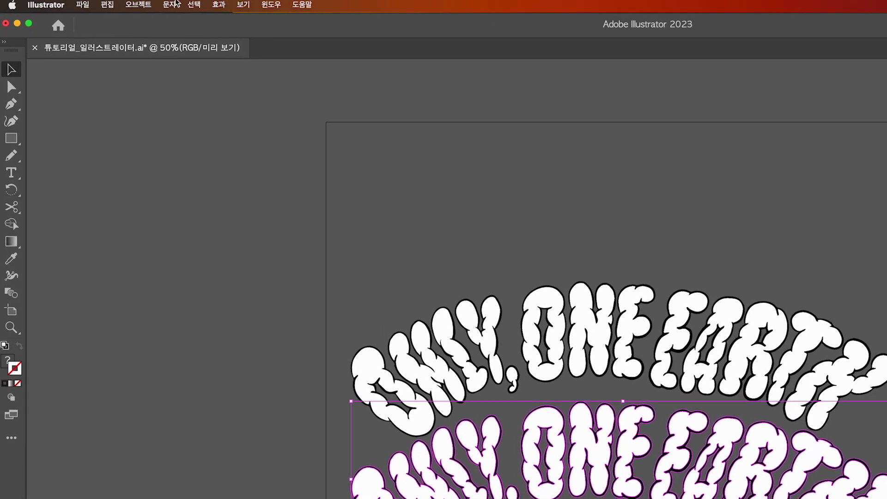
Simplify the lower lettering's paths to 814 points
{"action": "left_click", "coordinate": [97, 4]}
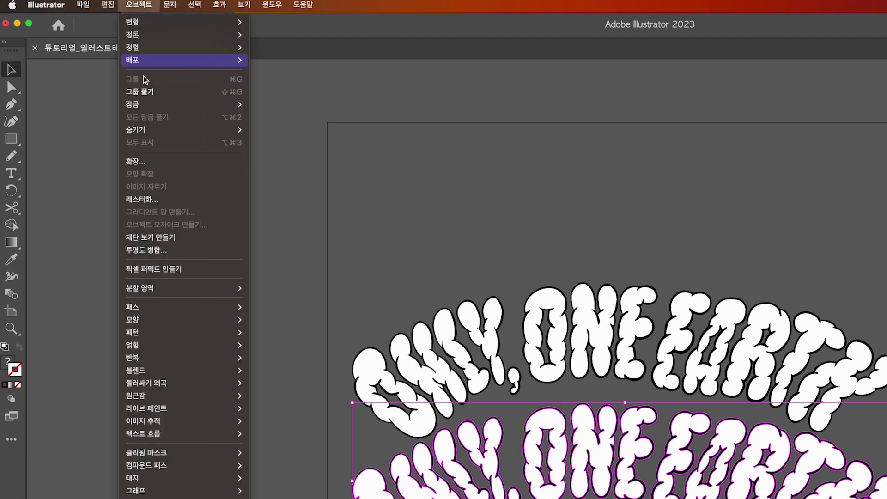
{"action": "mouse_move", "coordinate": [154, 307]}
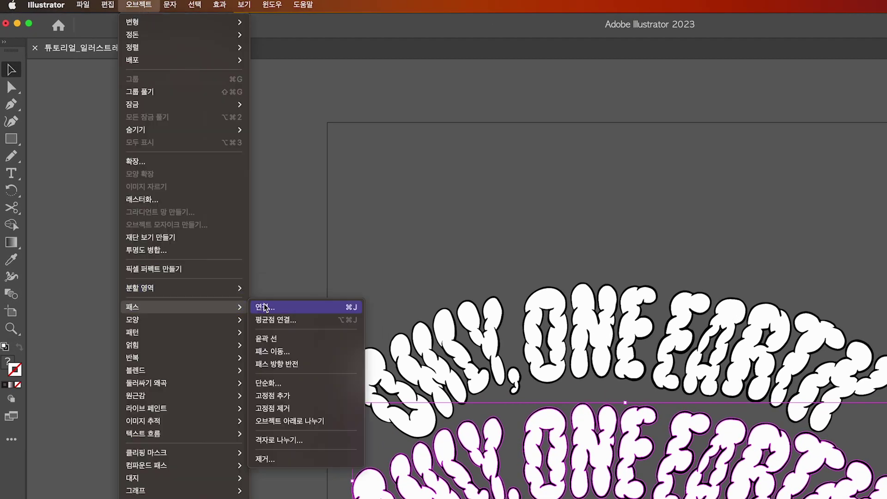
{"action": "left_click", "coordinate": [292, 384]}
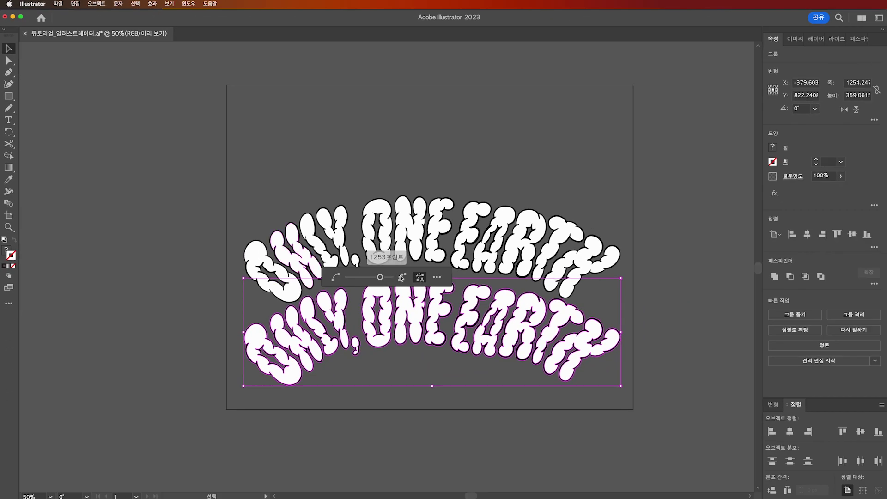
{"action": "left_click_drag", "start_coordinate": [379, 277], "coordinate": [367, 279]}
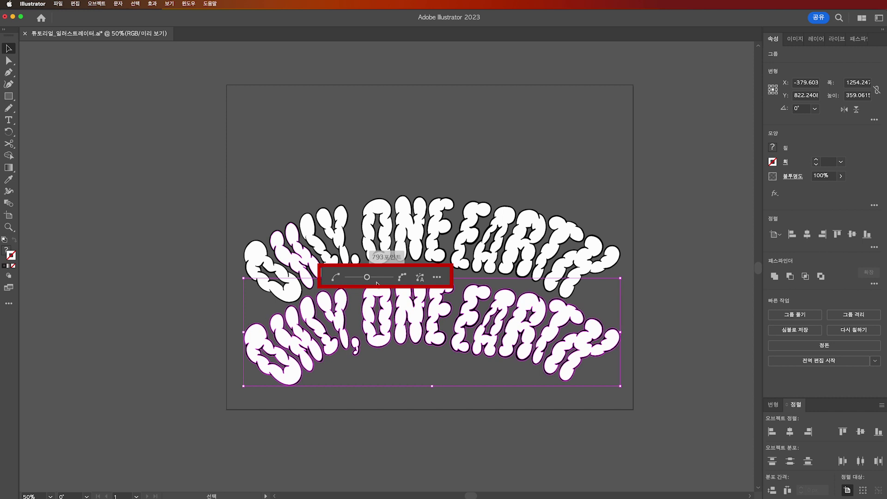
{"action": "left_click_drag", "start_coordinate": [367, 278], "coordinate": [376, 279]}
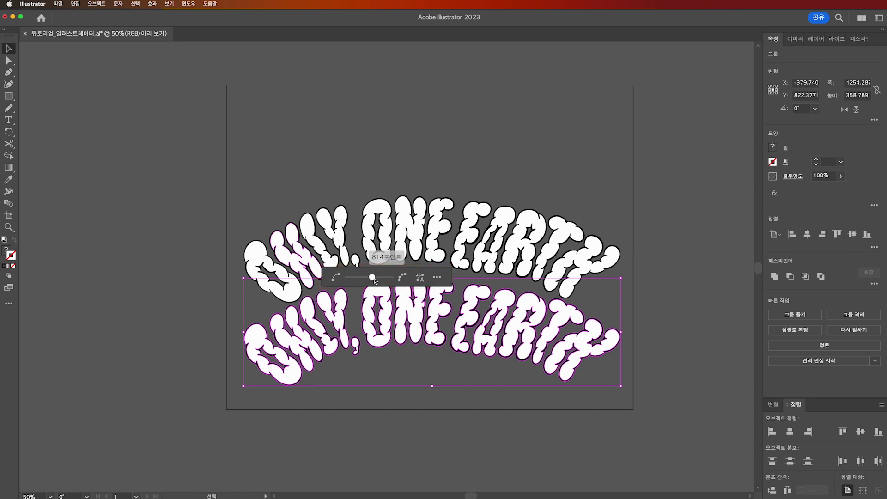
{"action": "left_click", "coordinate": [570, 415]}
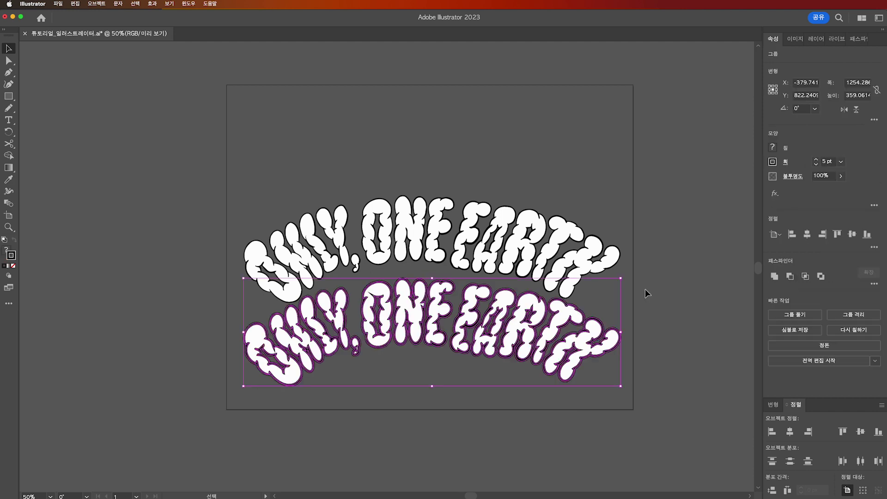
Reshape the comma in the lower lettering by moving the anchor point at its narrow neck outward
{"action": "left_click", "coordinate": [645, 296]}
{"action": "scroll", "coordinate": [321, 382], "scroll_direction": "up", "scroll_amount": 5}
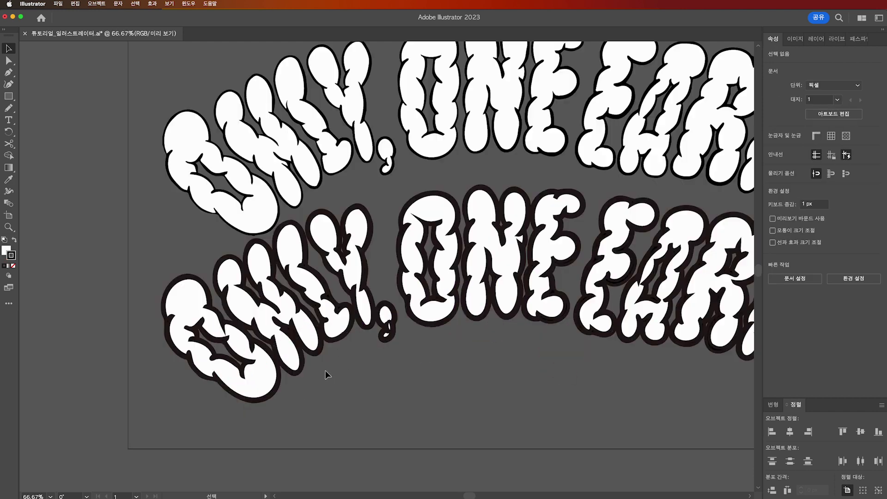
{"action": "left_click", "coordinate": [422, 317]}
{"action": "left_click", "coordinate": [436, 321]}
{"action": "scroll", "coordinate": [436, 323], "scroll_direction": "up", "scroll_amount": 4}
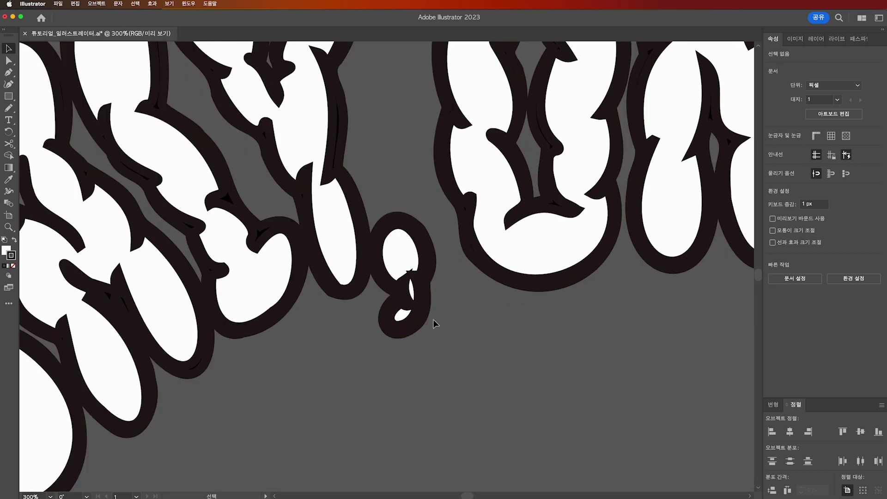
{"action": "left_click", "coordinate": [9, 61]}
{"action": "left_click_drag", "start_coordinate": [415, 276], "coordinate": [427, 280]}
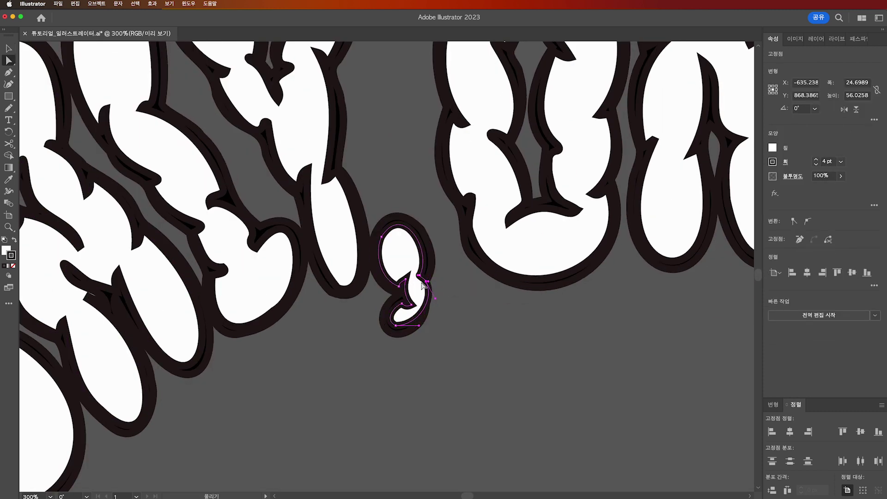
{"action": "left_click", "coordinate": [471, 298]}
{"action": "scroll", "coordinate": [472, 298], "scroll_direction": "up", "scroll_amount": 2}
{"action": "scroll", "coordinate": [472, 298], "scroll_direction": "down", "scroll_amount": 8}
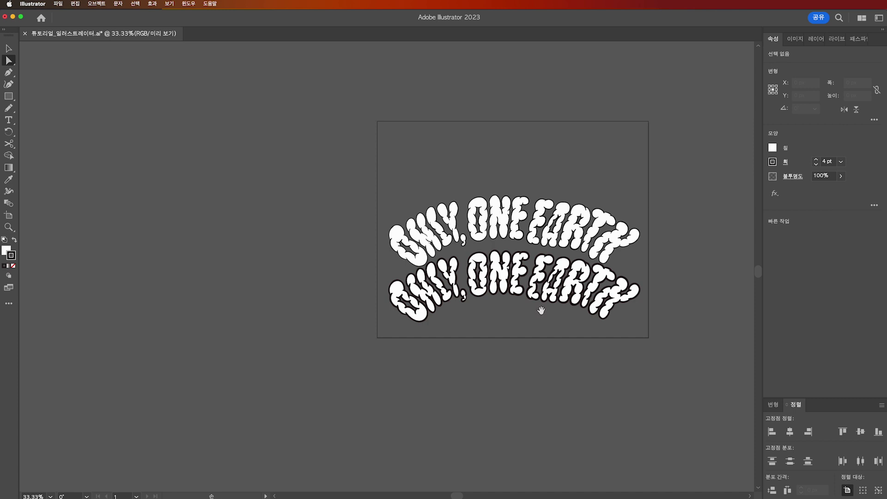
{"action": "left_click_drag", "start_coordinate": [541, 311], "coordinate": [475, 313]}
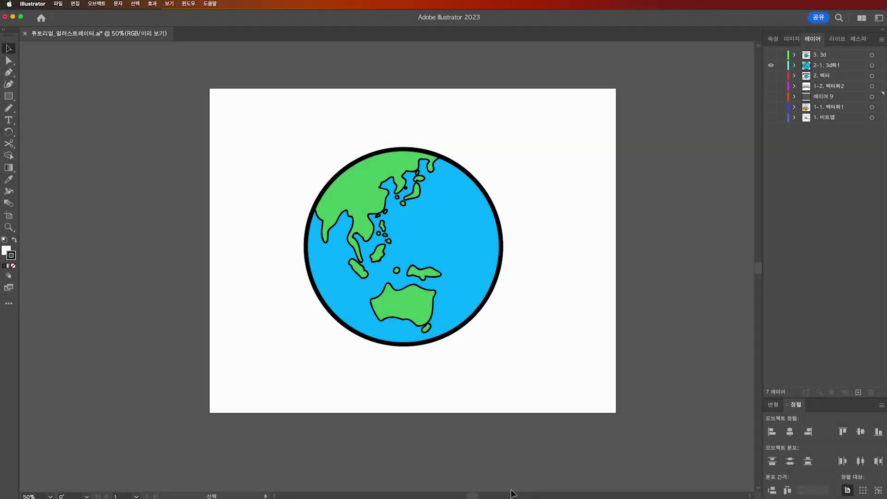
Apply the 3D Inflate effect to the globe artwork and inflate both sides
{"action": "left_click", "coordinate": [456, 245]}
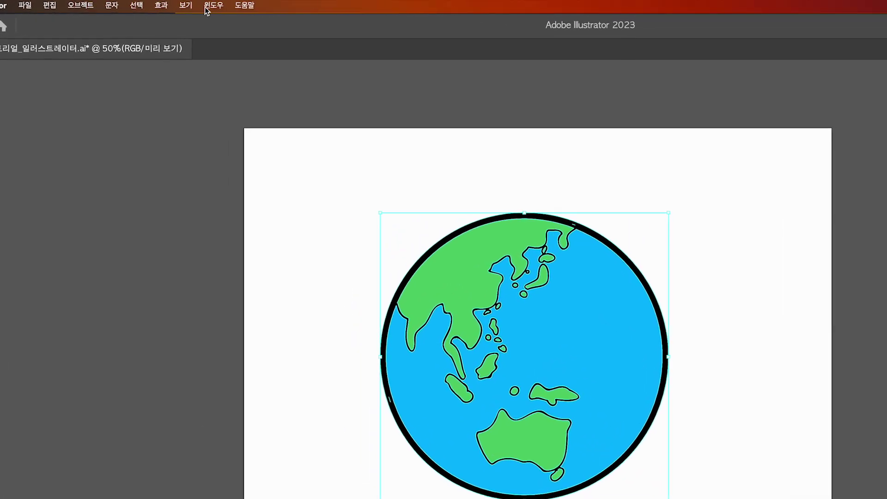
{"action": "left_click", "coordinate": [186, 4]}
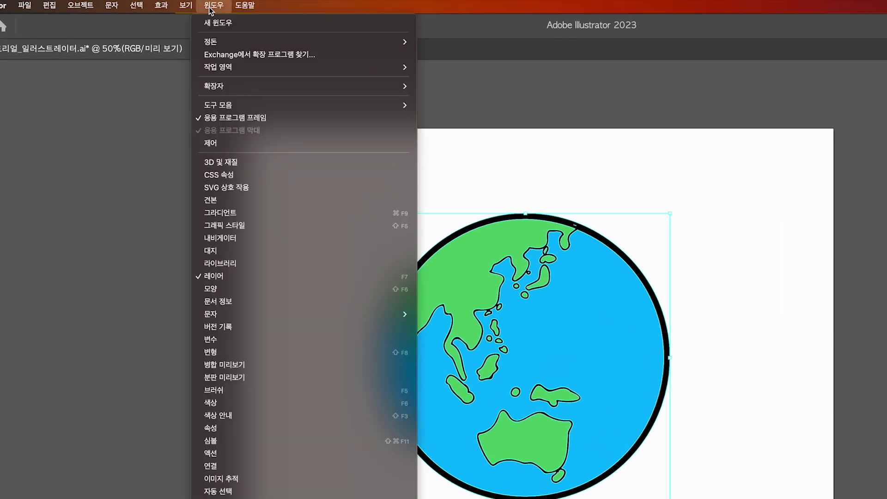
{"action": "left_click", "coordinate": [227, 165]}
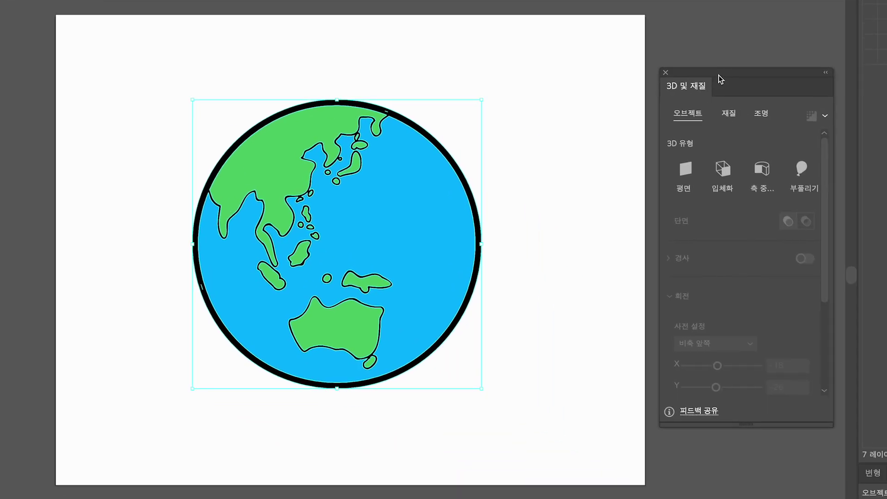
{"action": "left_click_drag", "start_coordinate": [719, 75], "coordinate": [717, 75]}
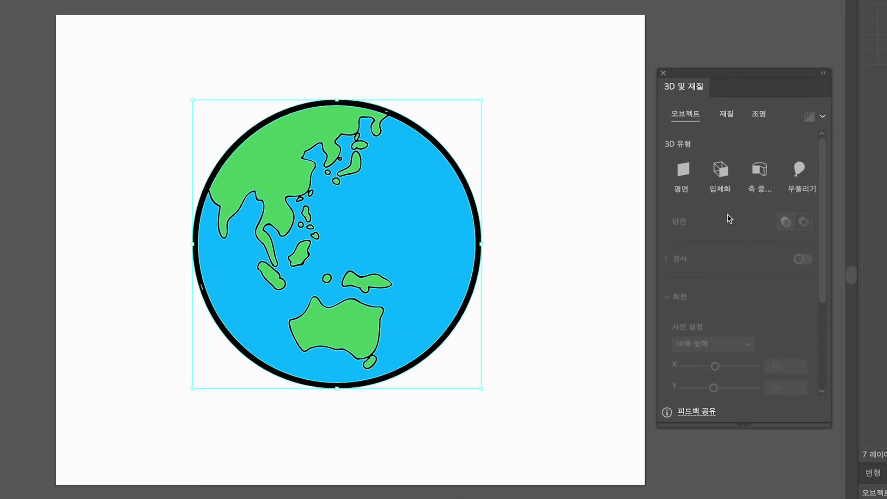
{"action": "left_click", "coordinate": [792, 173]}
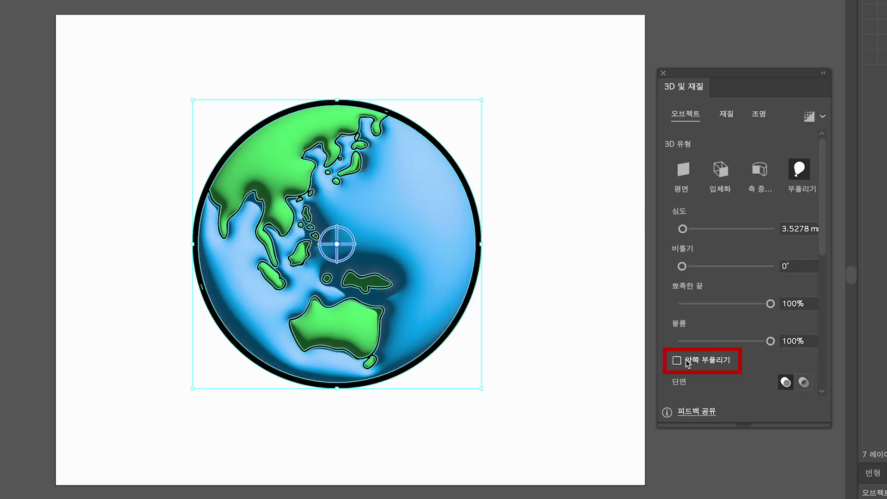
{"action": "left_click", "coordinate": [742, 354]}
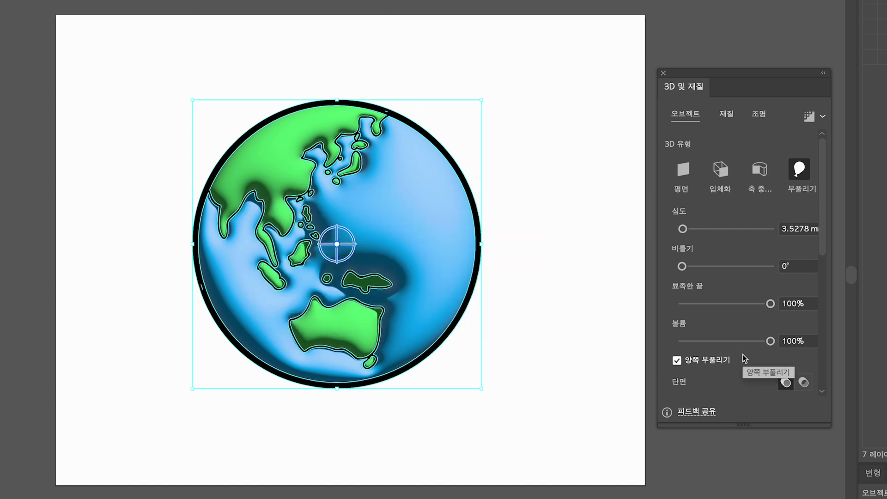
Set the roughness of the globe's default 3D material to 0
{"action": "left_click", "coordinate": [727, 114]}
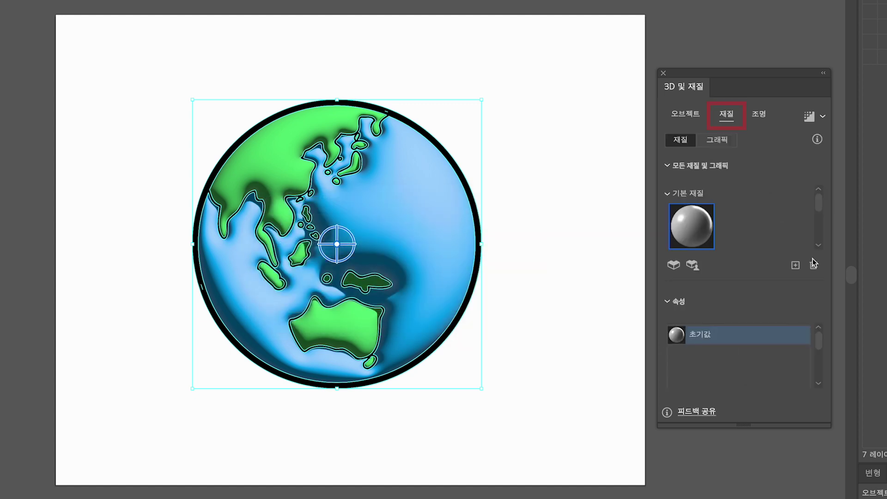
{"action": "left_click", "coordinate": [804, 339]}
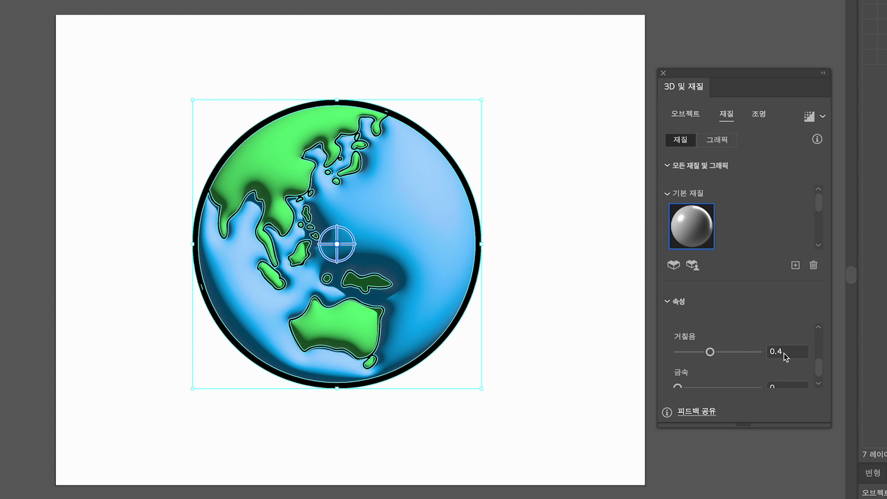
{"action": "left_click", "coordinate": [783, 353]}
{"action": "key", "text": "BackSpace"}
{"action": "key", "text": "Return"}
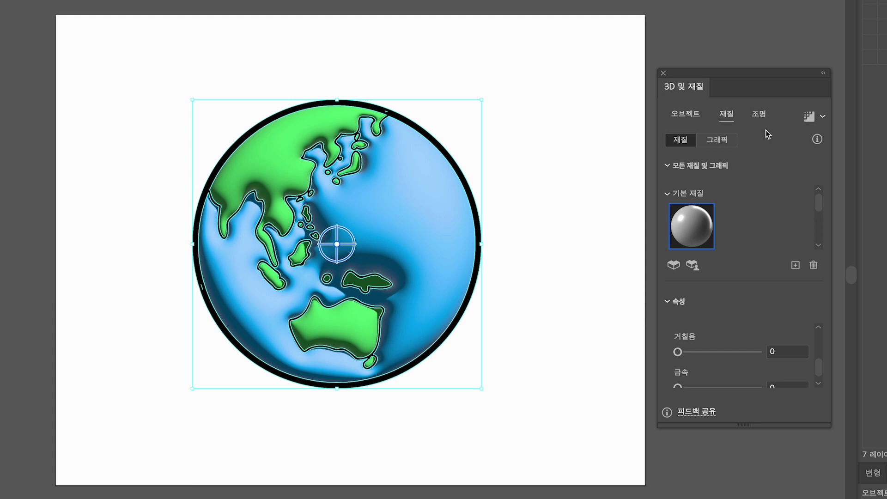
Set the rotation of the globe's 3D light to 145°
{"action": "left_click", "coordinate": [756, 116]}
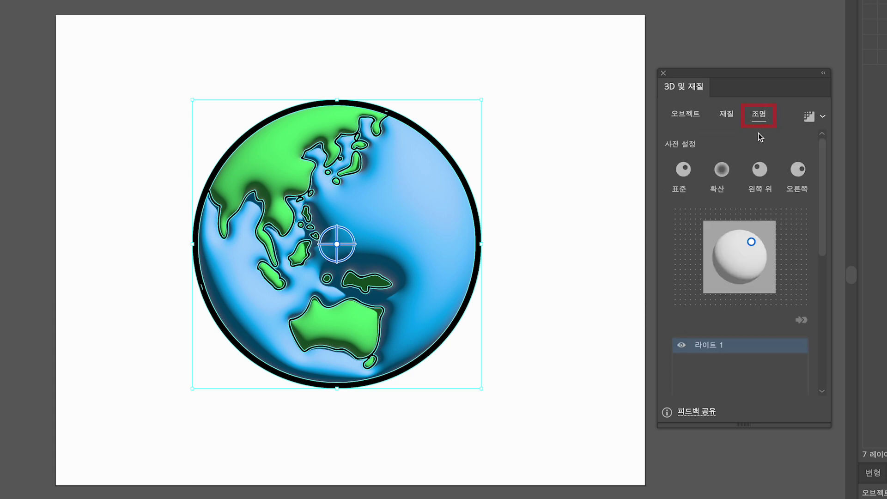
{"action": "scroll", "coordinate": [795, 204], "scroll_direction": "down", "scroll_amount": 5}
{"action": "left_click_drag", "start_coordinate": [757, 221], "coordinate": [717, 222]}
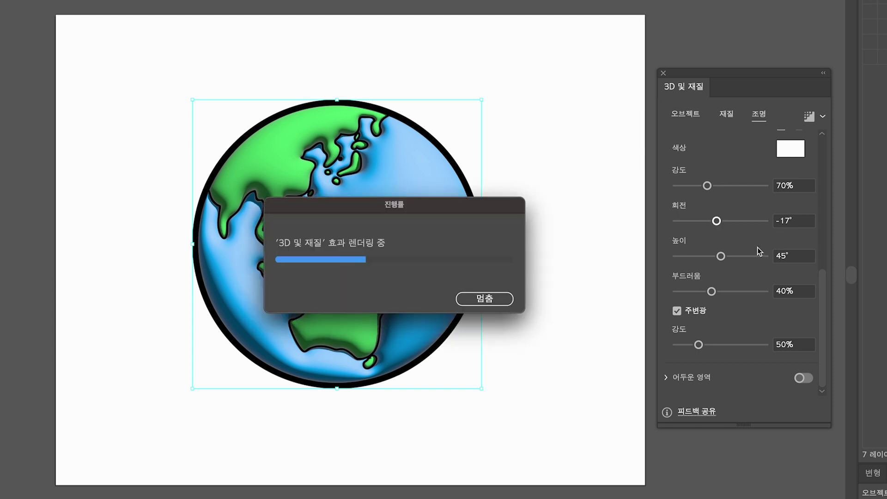
{"action": "left_click", "coordinate": [775, 225]}
{"action": "type", "text": "145"}
{"action": "key", "text": "Return"}
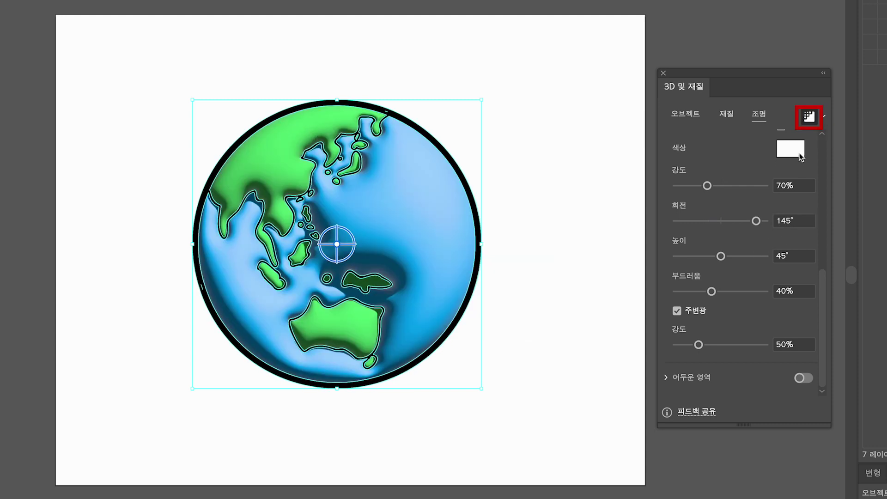
Render the inflated globe artwork with ray tracing
{"action": "left_click", "coordinate": [810, 117]}
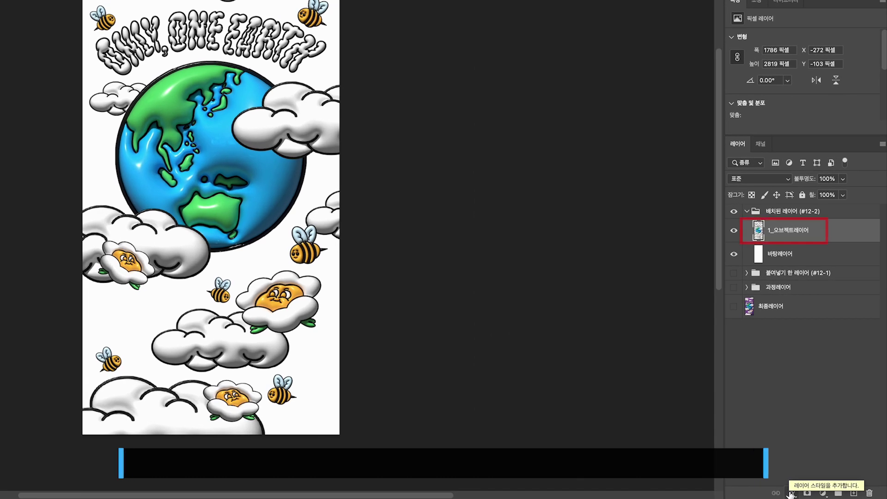
Switch to Photoshop and add a drop shadow to the object layer with 88% opacity, a 130° angle, smaller distance and size, and reduced noise
{"action": "left_click", "coordinate": [791, 493]}
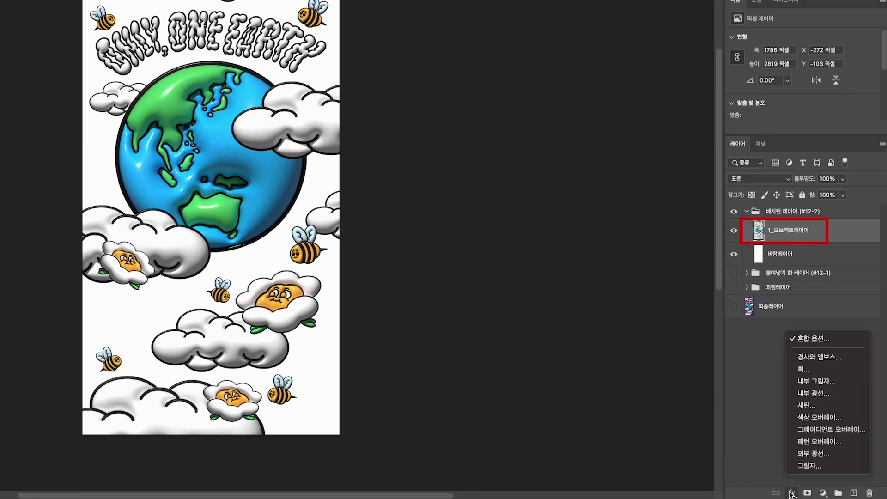
{"action": "left_click", "coordinate": [809, 467]}
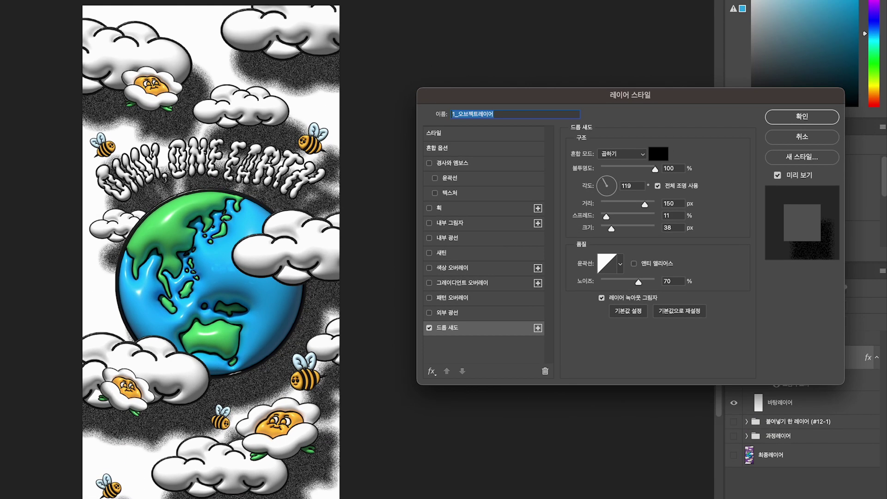
{"action": "left_click_drag", "start_coordinate": [676, 169], "coordinate": [660, 170]}
{"action": "type", "text": "88"}
{"action": "type", "text": "130"}
{"action": "left_click_drag", "start_coordinate": [675, 203], "coordinate": [661, 229]}
{"action": "key", "text": "BackSpace"}
{"action": "type", "text": "23827"}
{"action": "left_click_drag", "start_coordinate": [638, 282], "coordinate": [608, 282]}
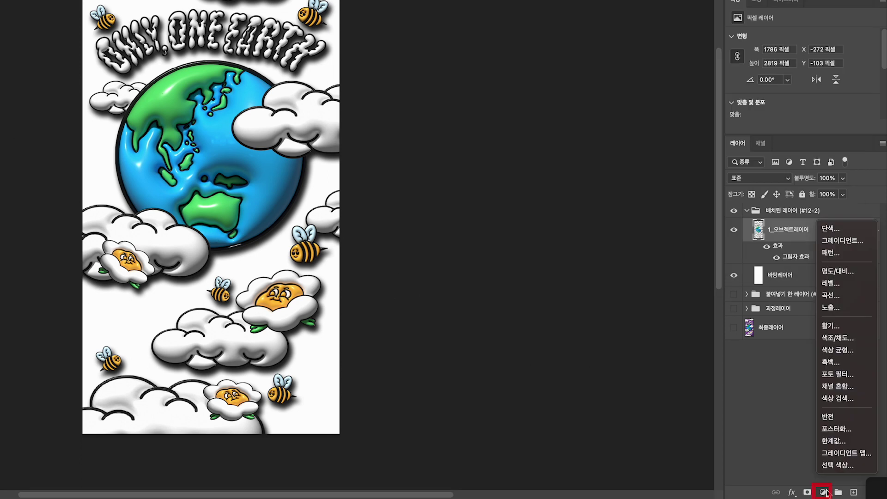
Add a purple solid color fill layer and place it beneath the object layer as the background
{"action": "left_click", "coordinate": [830, 232]}
{"action": "left_click_drag", "start_coordinate": [182, 284], "coordinate": [182, 254]}
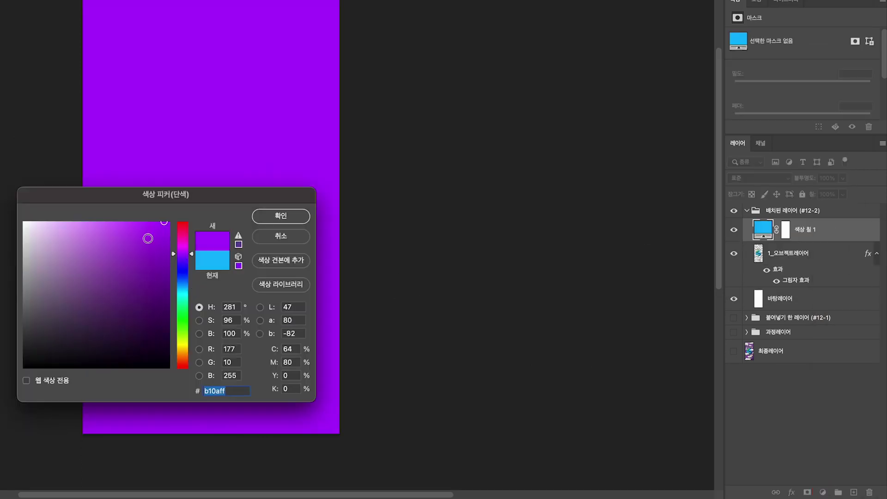
{"action": "left_click", "coordinate": [149, 230]}
{"action": "left_click", "coordinate": [260, 219]}
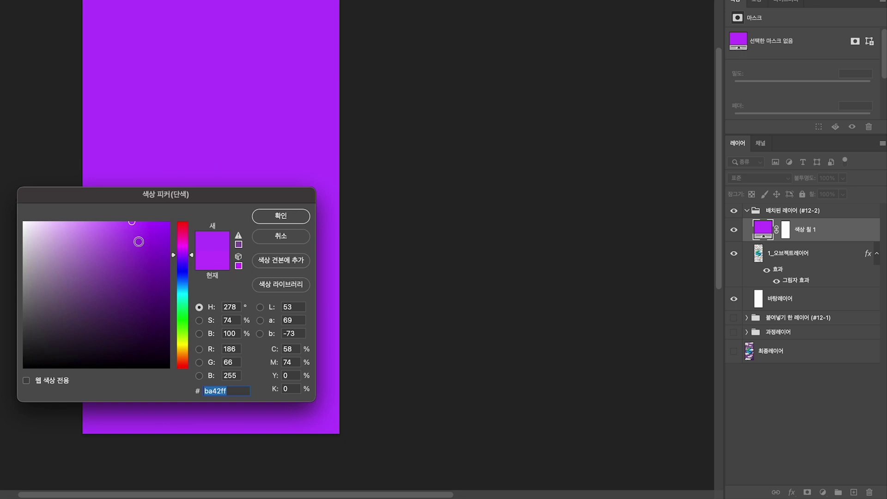
{"action": "left_click", "coordinate": [130, 243]}
{"action": "left_click", "coordinate": [272, 213]}
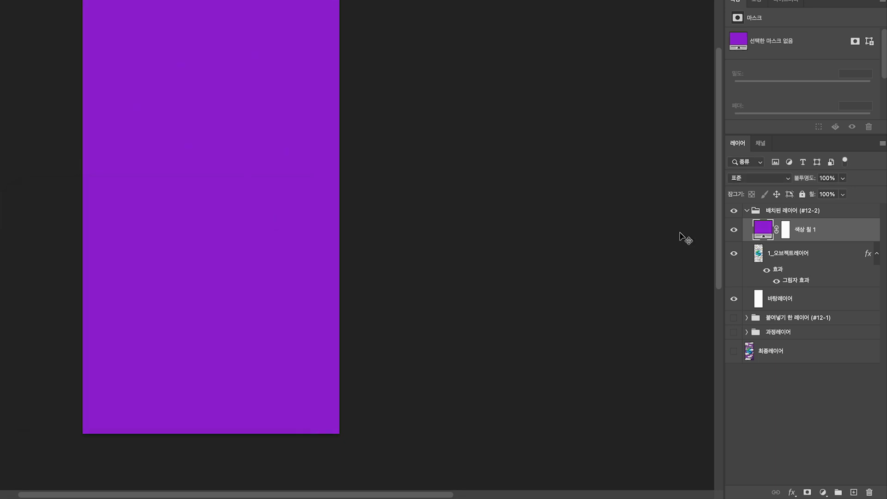
{"action": "left_click_drag", "start_coordinate": [853, 233], "coordinate": [839, 282]}
Duplicate the purple fill layer and place the copy above the object layer
{"action": "right_click", "coordinate": [838, 282]}
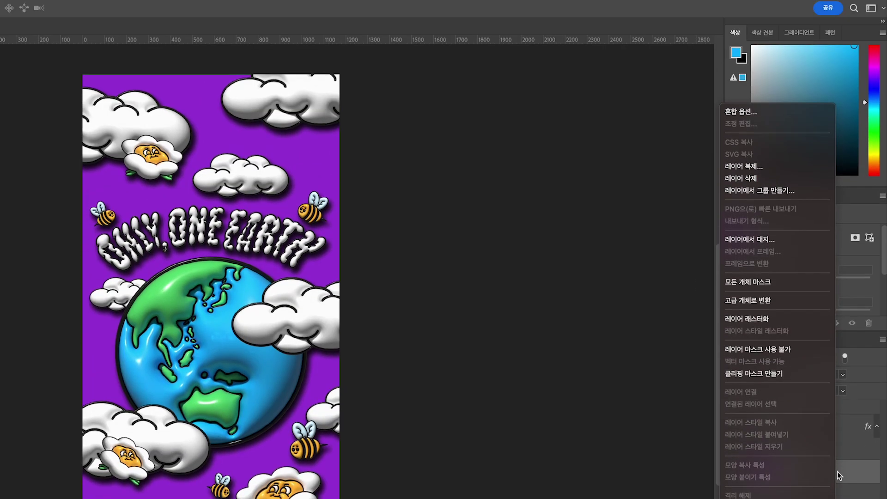
{"action": "left_click", "coordinate": [774, 165]}
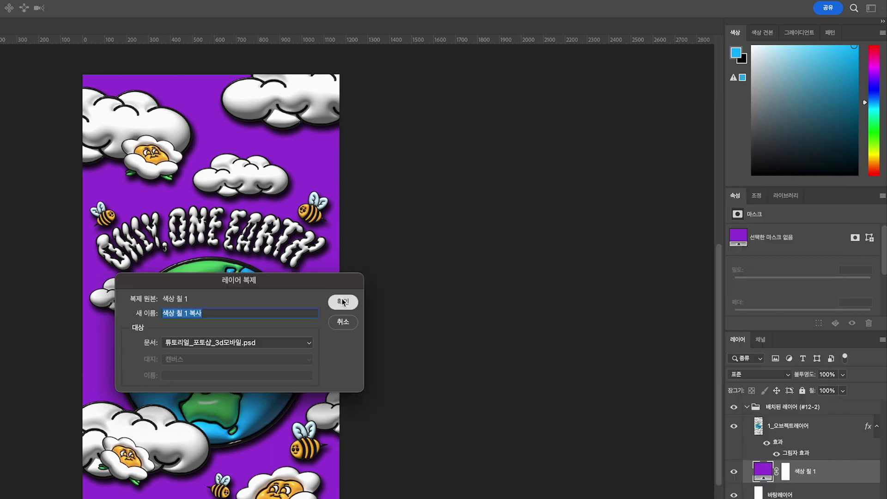
{"action": "left_click", "coordinate": [342, 302]}
{"action": "left_click_drag", "start_coordinate": [832, 462], "coordinate": [840, 417]}
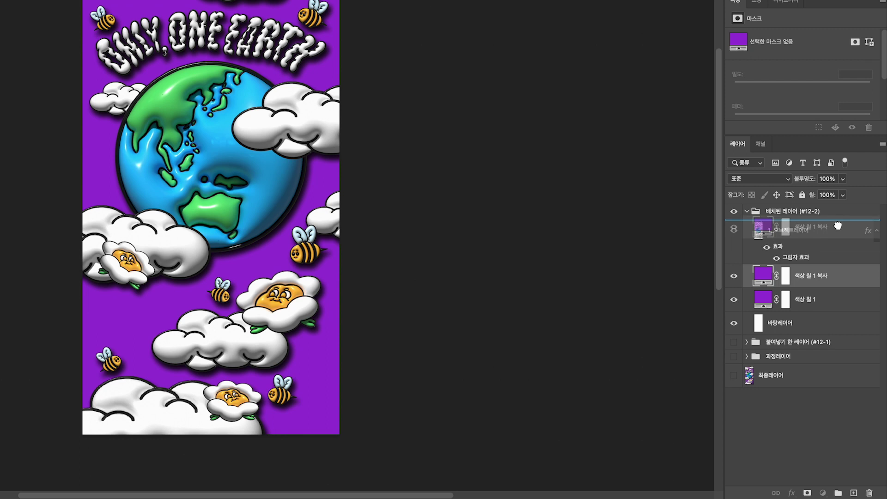
{"action": "left_click_drag", "start_coordinate": [840, 230], "coordinate": [840, 230]}
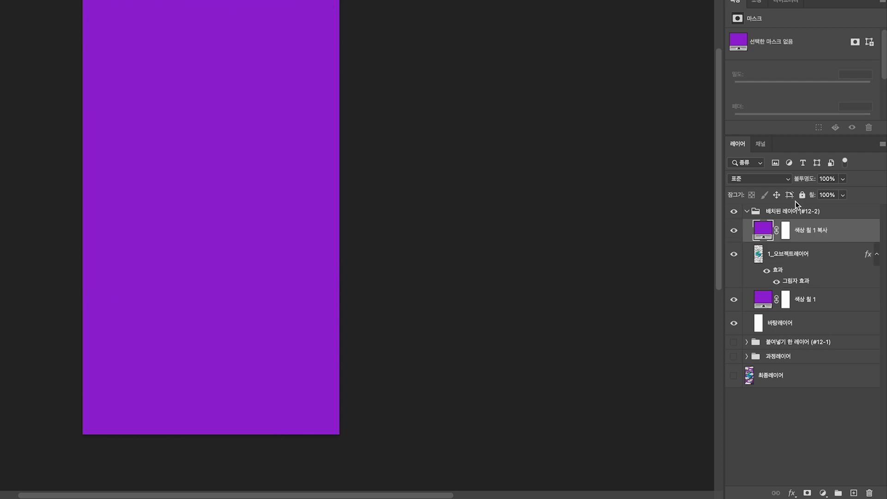
Set the purple fill copy to Soft Light blending with 27% opacity
{"action": "left_click", "coordinate": [770, 181]}
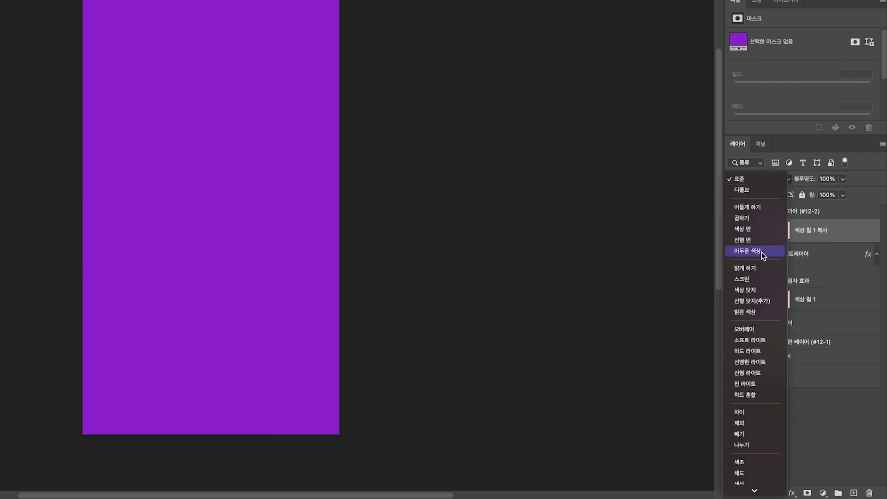
{"action": "left_click", "coordinate": [749, 340]}
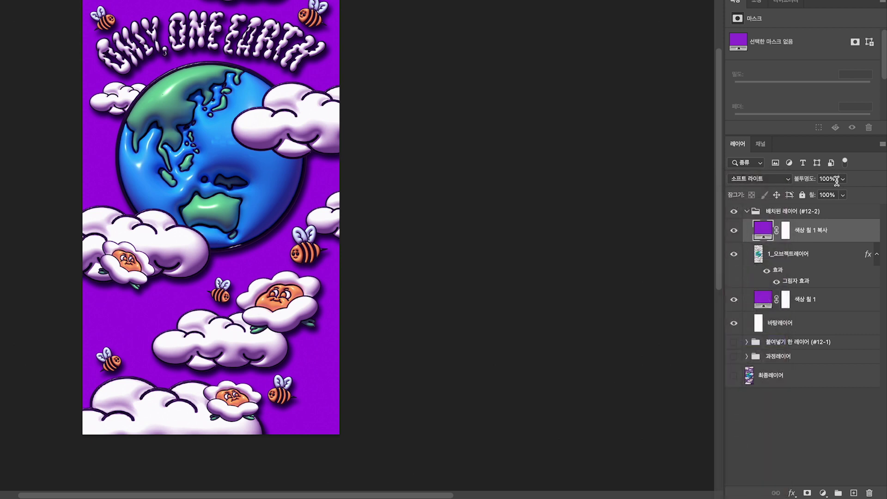
{"action": "left_click", "coordinate": [830, 179]}
{"action": "type", "text": "27"}
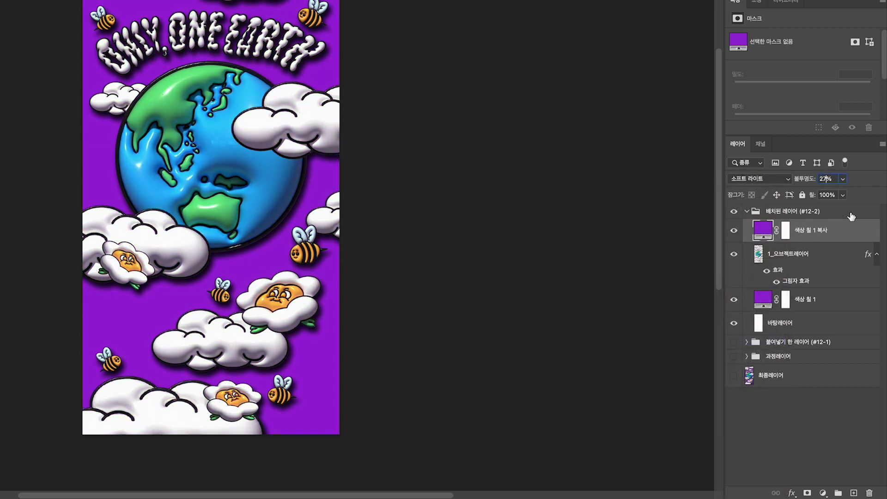
Add a pale yellow solid color fill layer above the purple fill copy
{"action": "left_click", "coordinate": [823, 493]}
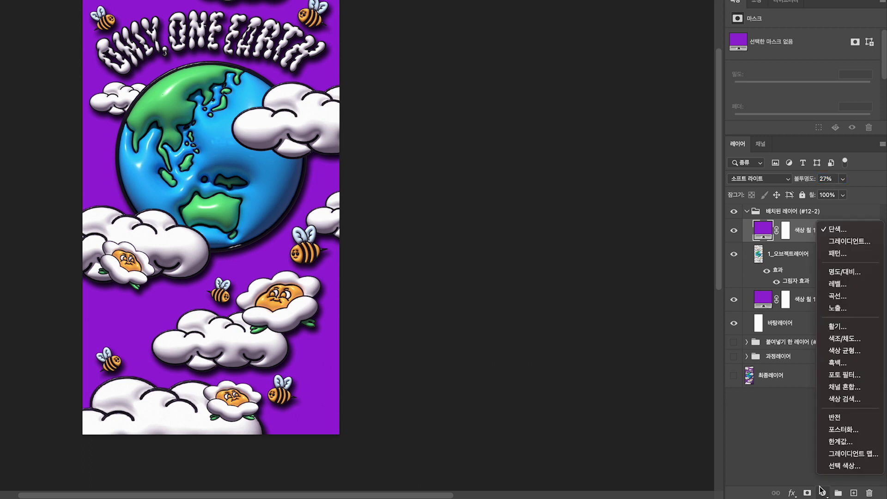
{"action": "left_click", "coordinate": [836, 229]}
{"action": "left_click", "coordinate": [182, 346]}
{"action": "left_click", "coordinate": [92, 223]}
{"action": "left_click", "coordinate": [182, 350]}
{"action": "left_click", "coordinate": [183, 347]}
{"action": "left_click_drag", "start_coordinate": [69, 224], "coordinate": [75, 225]}
{"action": "left_click", "coordinate": [282, 218]}
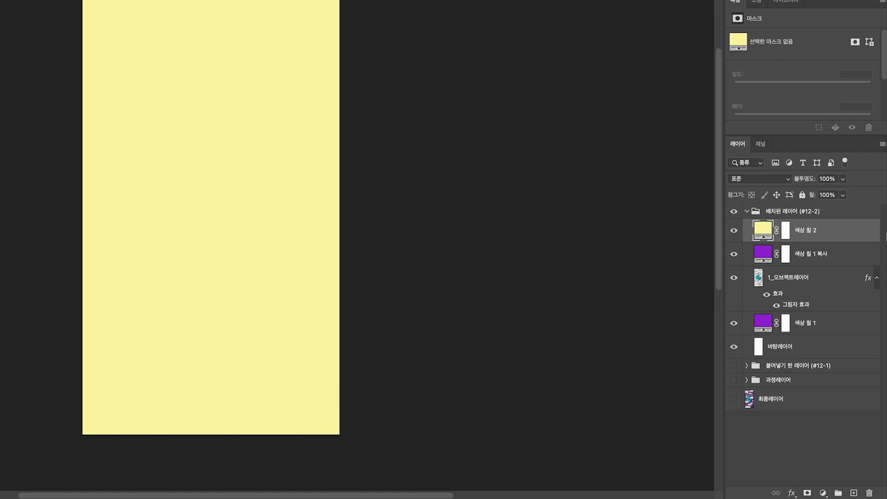
Set the pale yellow fill layer to Multiply blending and lower its opacity
{"action": "left_click", "coordinate": [772, 181]}
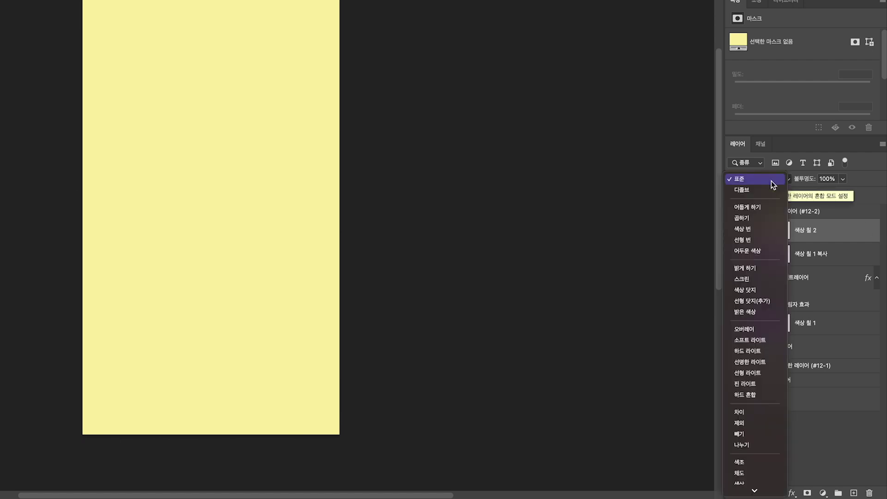
{"action": "left_click", "coordinate": [751, 216]}
{"action": "left_click", "coordinate": [827, 179]}
{"action": "type", "text": "2"}
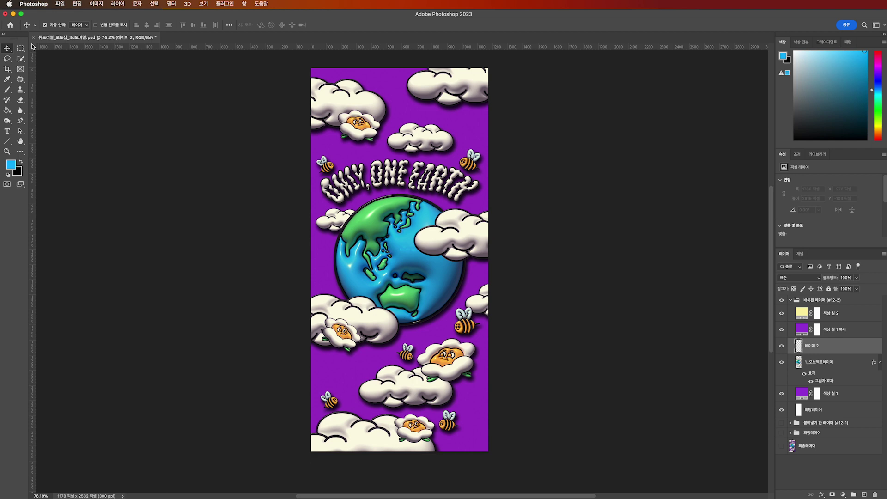
Paint a cream glow along the canvas's upper edge on the new layer with a soft round brush, enlarged to size 1000
{"action": "left_click", "coordinate": [7, 89]}
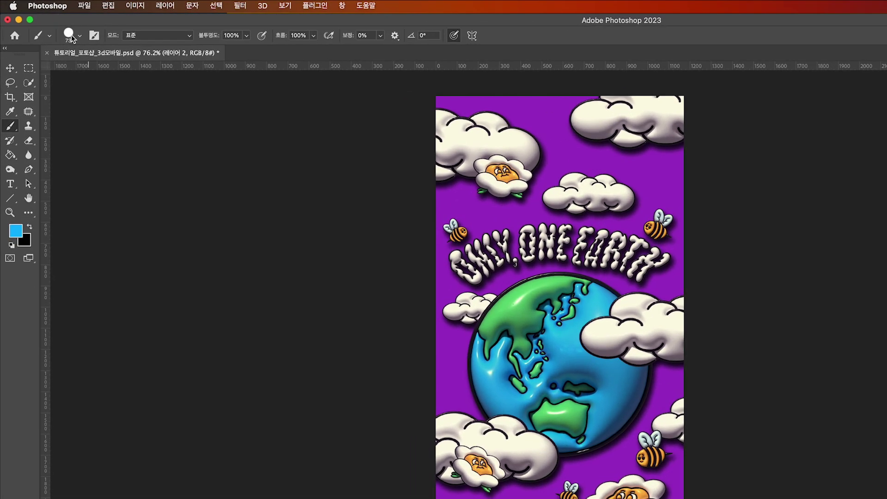
{"action": "left_click", "coordinate": [71, 36]}
{"action": "left_click", "coordinate": [87, 168]}
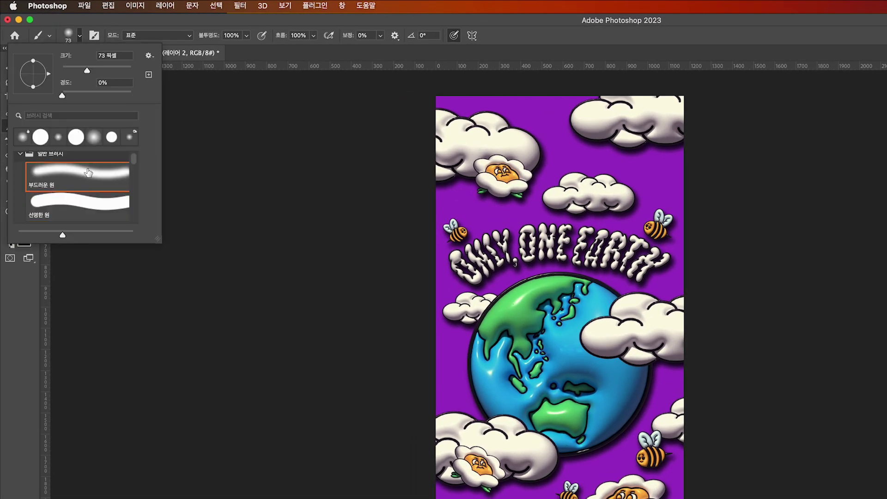
{"action": "left_click", "coordinate": [196, 178]}
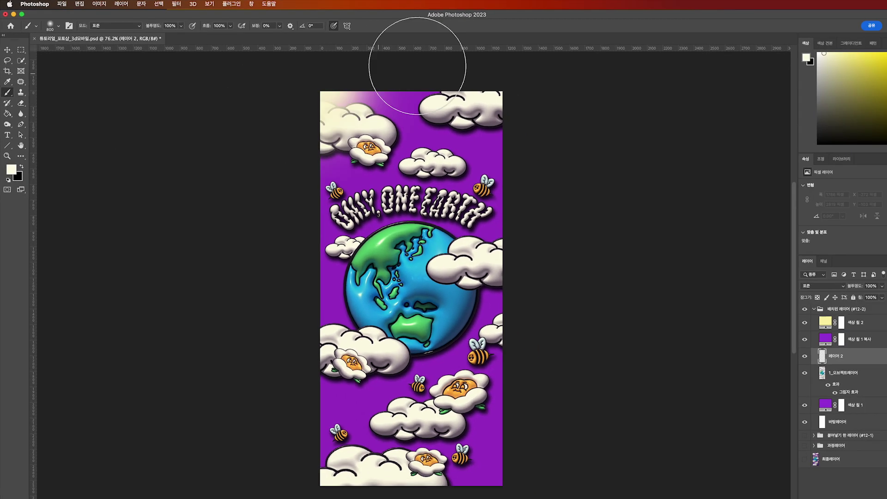
{"action": "left_click_drag", "start_coordinate": [417, 66], "coordinate": [522, 58]}
{"action": "key", "text": "bracketright"}
{"action": "key", "text": "bracketright"}
{"action": "left_click_drag", "start_coordinate": [580, 272], "coordinate": [587, 235]}
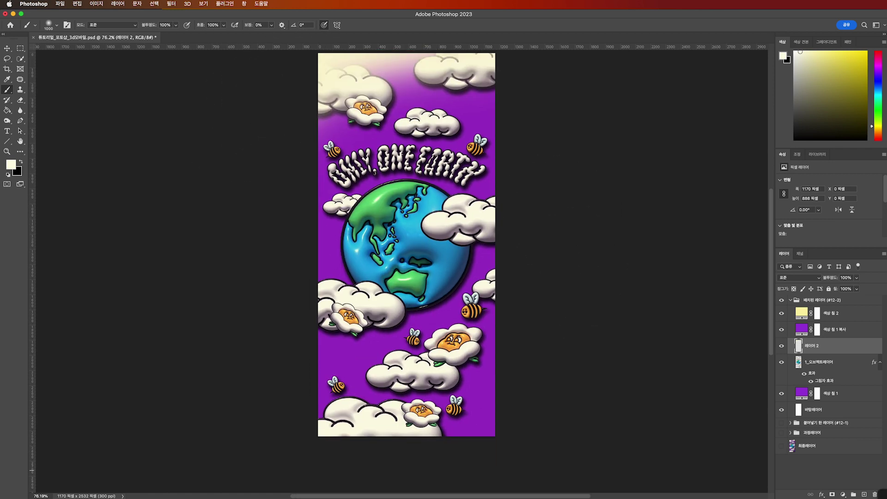
Rename the cream glow layer to 빛
{"action": "double_click", "coordinate": [812, 346]}
{"action": "type", "text": "빛"}
{"action": "key", "text": "Return"}
Create a new layer beneath the object layer and paint a soft black shade along the canvas's lower edge
{"action": "left_click", "coordinate": [843, 363]}
{"action": "key", "text": "alt+shift+super+n"}
{"action": "left_click_drag", "start_coordinate": [843, 364], "coordinate": [846, 404]}
{"action": "left_click", "coordinate": [21, 161]}
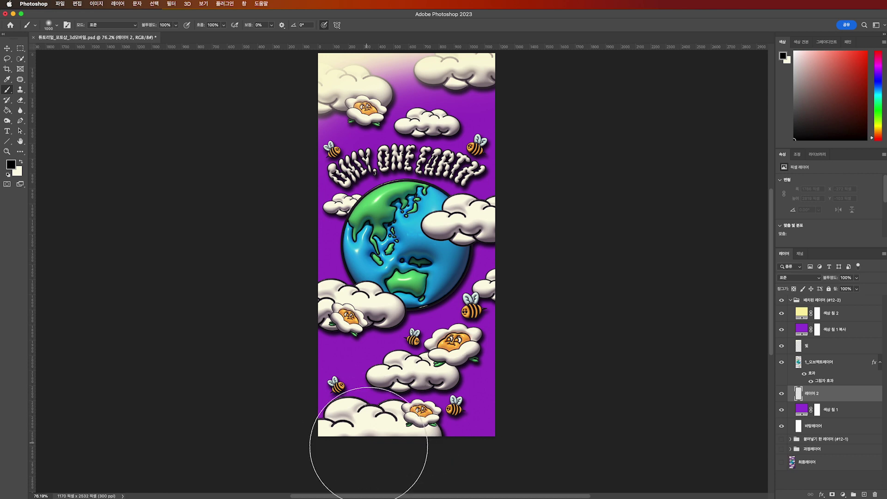
{"action": "left_click_drag", "start_coordinate": [363, 431], "coordinate": [644, 426]}
{"action": "scroll", "coordinate": [392, 406], "scroll_direction": "down", "scroll_amount": 3}
Rename the black shade layer to 어둠 and set its blending to Soft Light
{"action": "double_click", "coordinate": [812, 393]}
{"action": "type", "text": "어둠"}
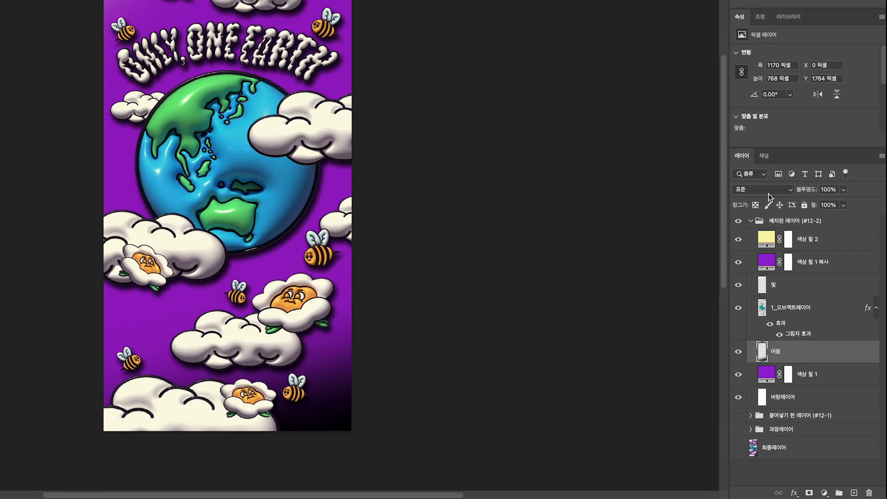
{"action": "left_click", "coordinate": [803, 276]}
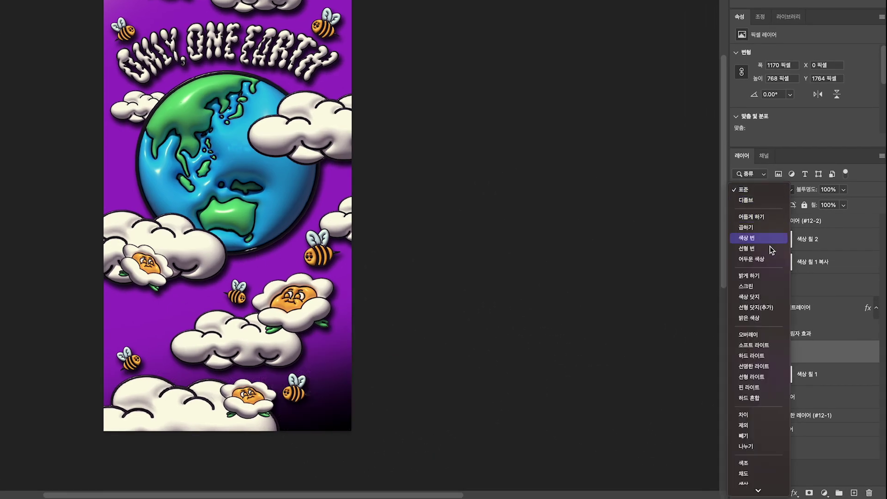
{"action": "left_click", "coordinate": [762, 345]}
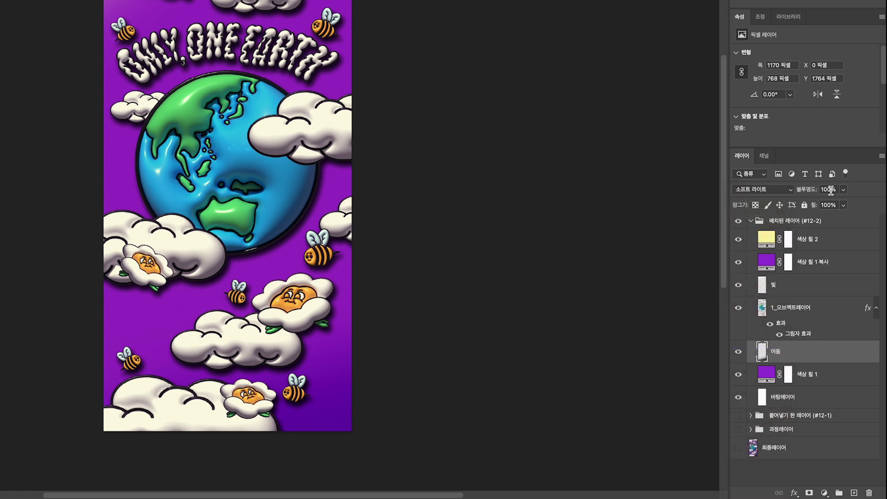
Set the 빛 layer to Soft Light blending with 64% opacity
{"action": "left_click", "coordinate": [792, 284]}
{"action": "left_click", "coordinate": [772, 191]}
{"action": "left_click", "coordinate": [762, 345]}
{"action": "type", "text": "64"}
{"action": "key", "text": "Return"}
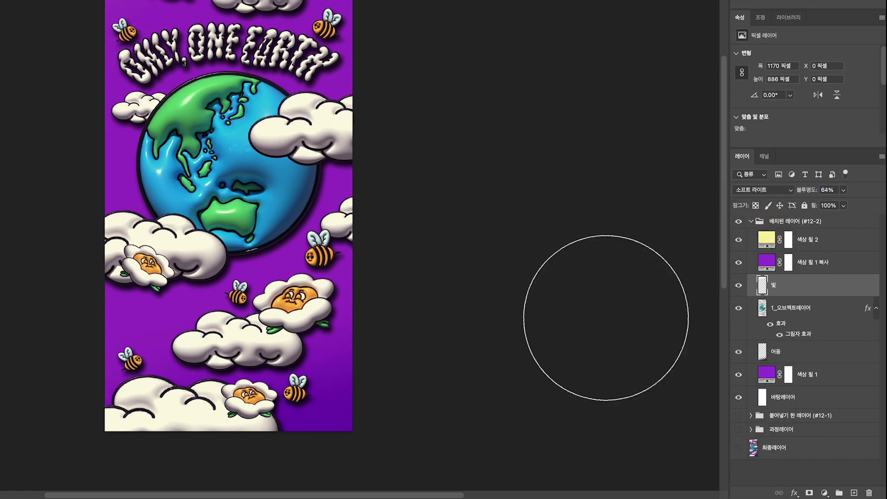
Place dark-concrete-texture-background.jpg as an embedded image above the purple background fill, rotated 90° and scaled to cover the canvas
{"action": "key", "text": "v"}
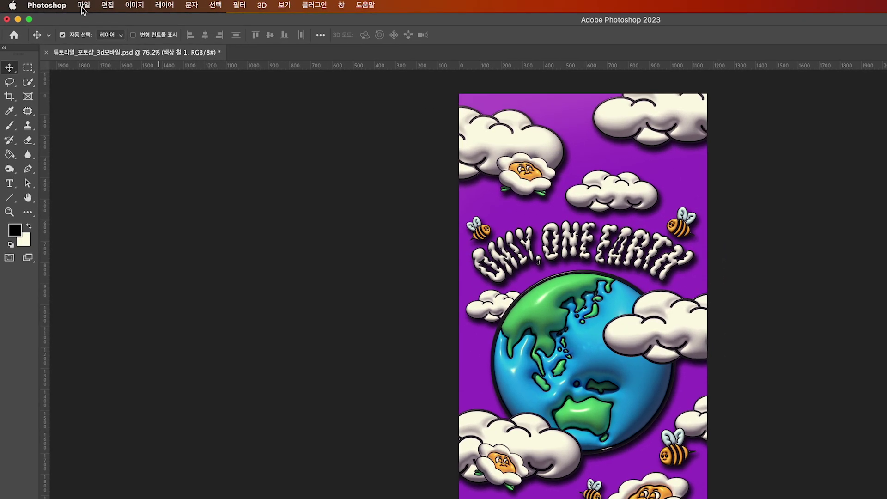
{"action": "left_click", "coordinate": [60, 5]}
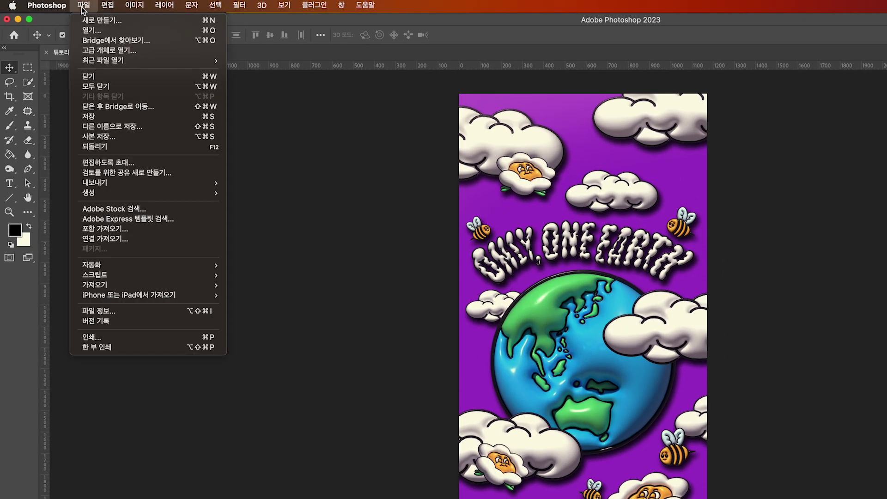
{"action": "left_click", "coordinate": [122, 229]}
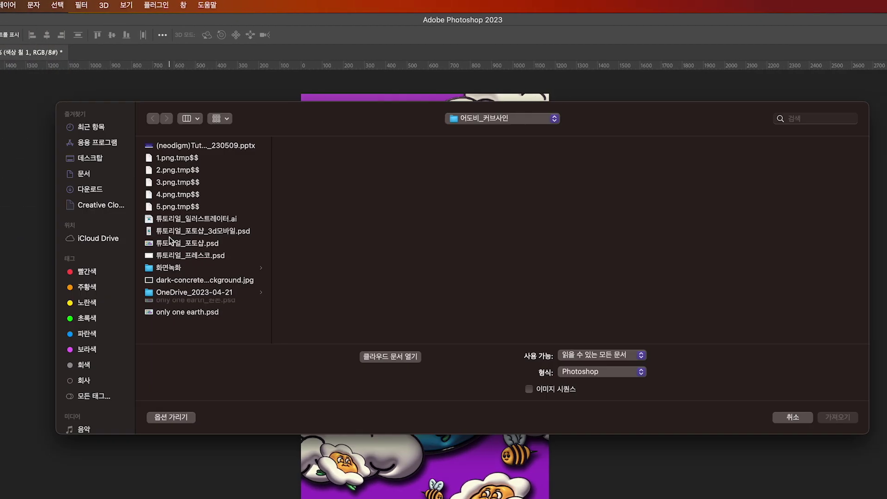
{"action": "left_click", "coordinate": [213, 282]}
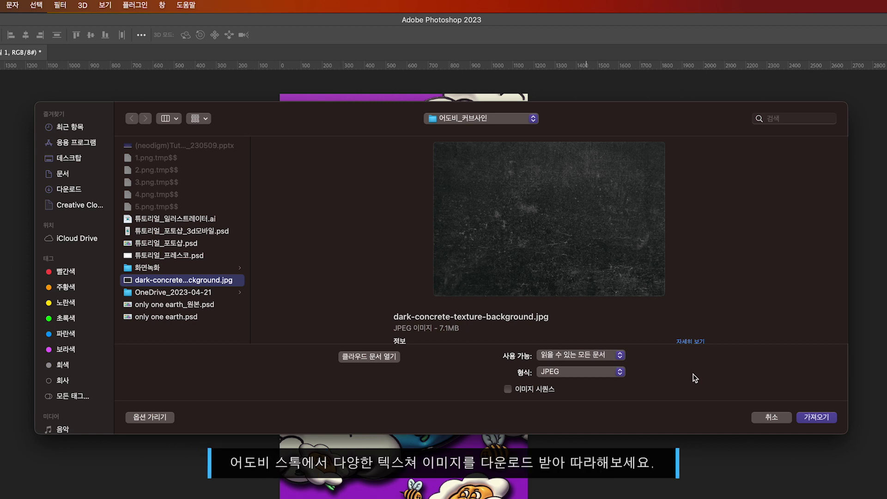
{"action": "left_click", "coordinate": [816, 417]}
{"action": "left_click_drag", "start_coordinate": [478, 349], "coordinate": [549, 454]}
{"action": "key", "text": "Return"}
Set the concrete texture layer to Soft Light blending with 18% opacity
{"action": "left_click", "coordinate": [806, 278]}
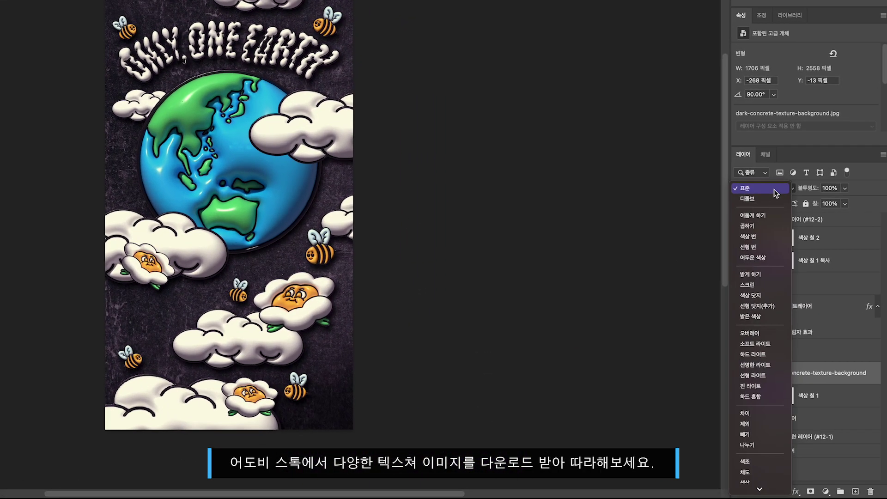
{"action": "left_click", "coordinate": [755, 344]}
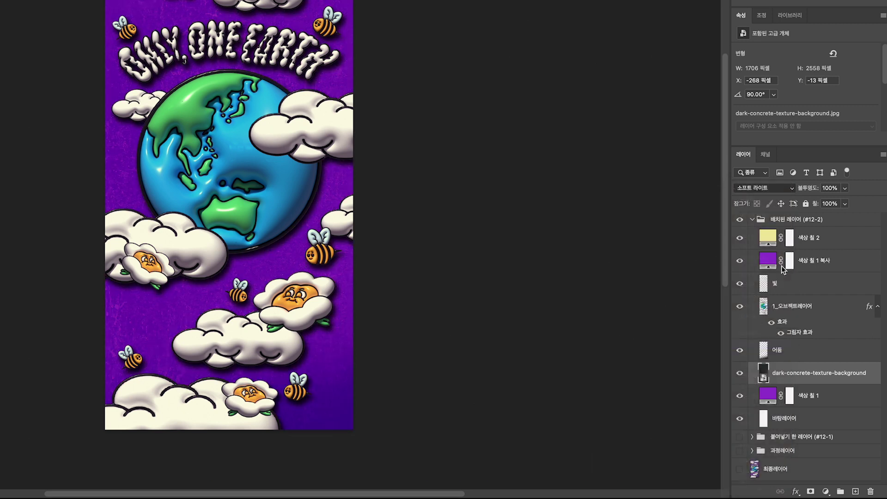
{"action": "left_click", "coordinate": [830, 188]}
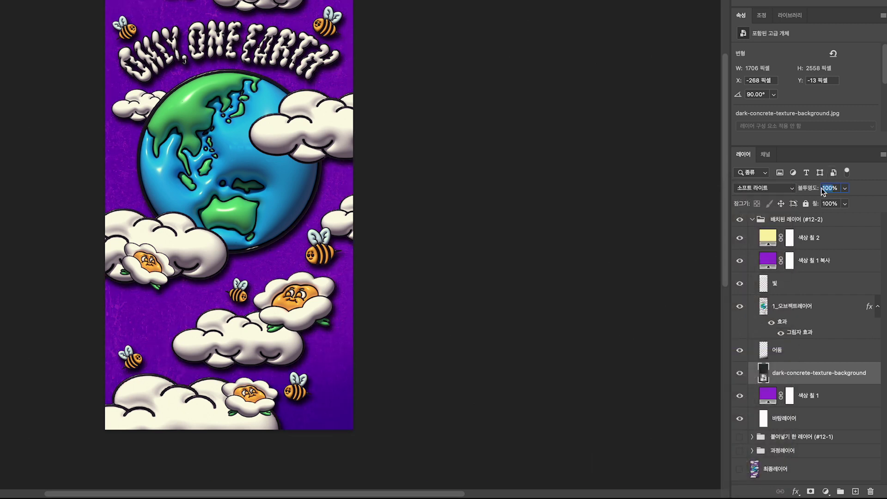
{"action": "type", "text": "18"}
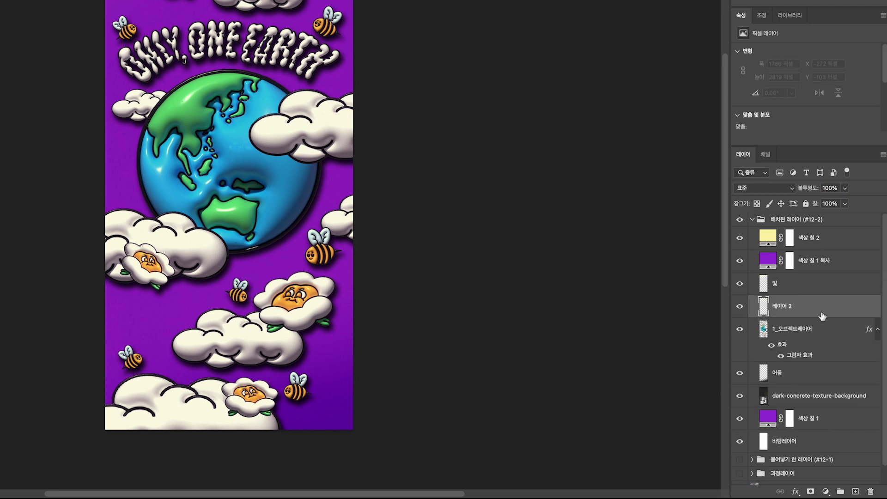
Move the empty 레이어 2 layer to the top of the 배치된 레이어 group and fill it with the off-white color
{"action": "left_click_drag", "start_coordinate": [822, 310], "coordinate": [824, 230]}
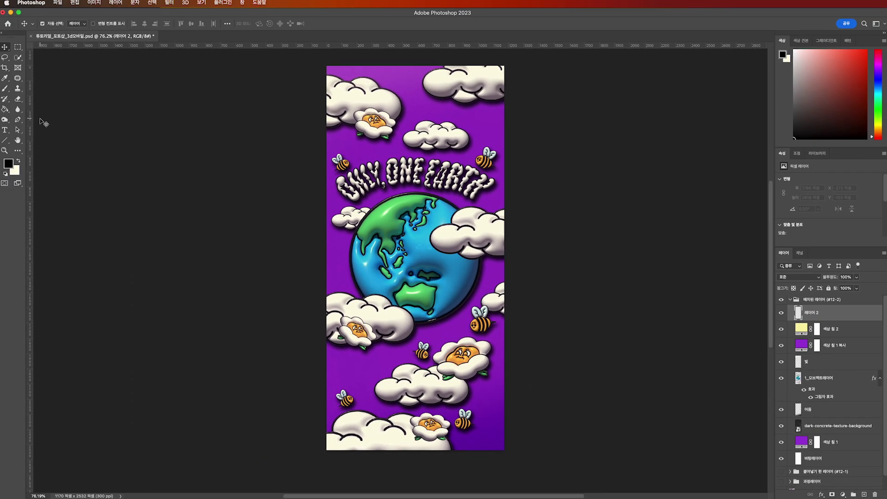
{"action": "left_click", "coordinate": [8, 111]}
{"action": "key", "text": "x"}
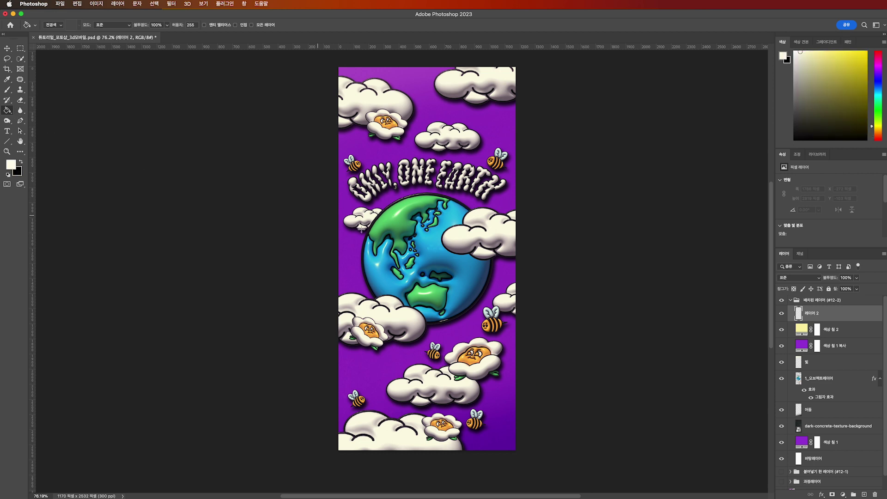
{"action": "left_click", "coordinate": [443, 247]}
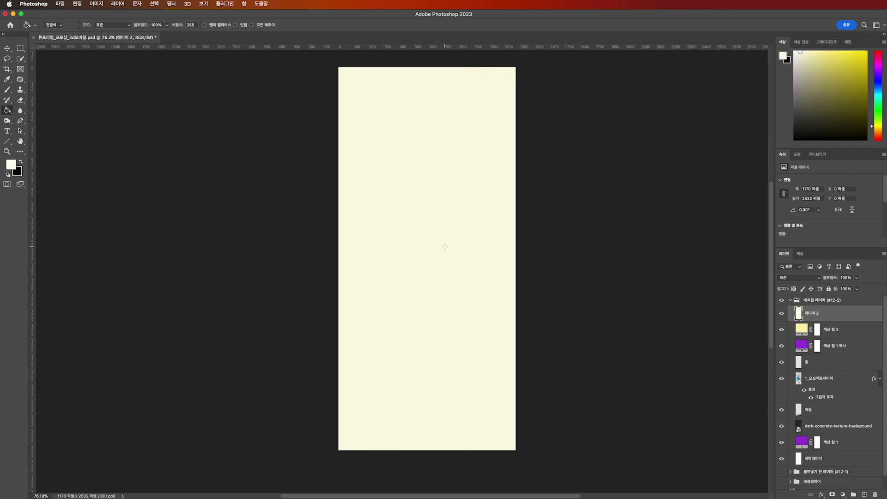
Add Gaussian noise with an amount of 400% to the filled 레이어 2 layer
{"action": "left_click", "coordinate": [169, 6]}
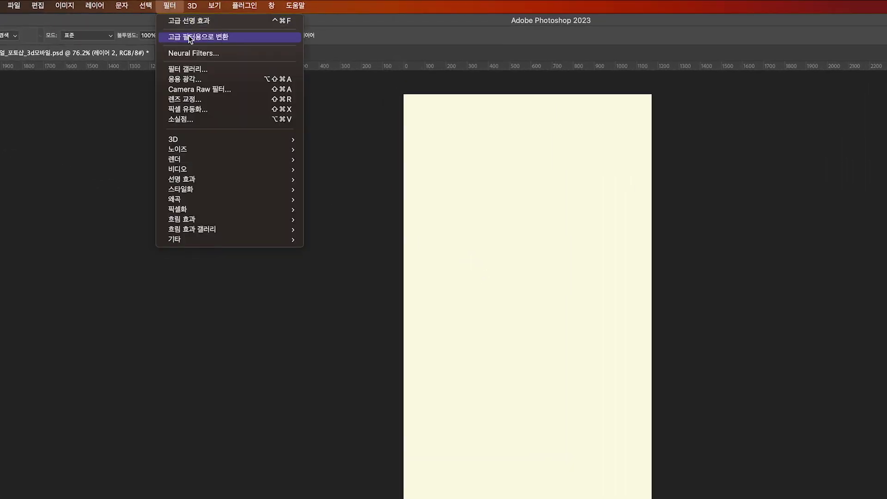
{"action": "mouse_move", "coordinate": [208, 149]}
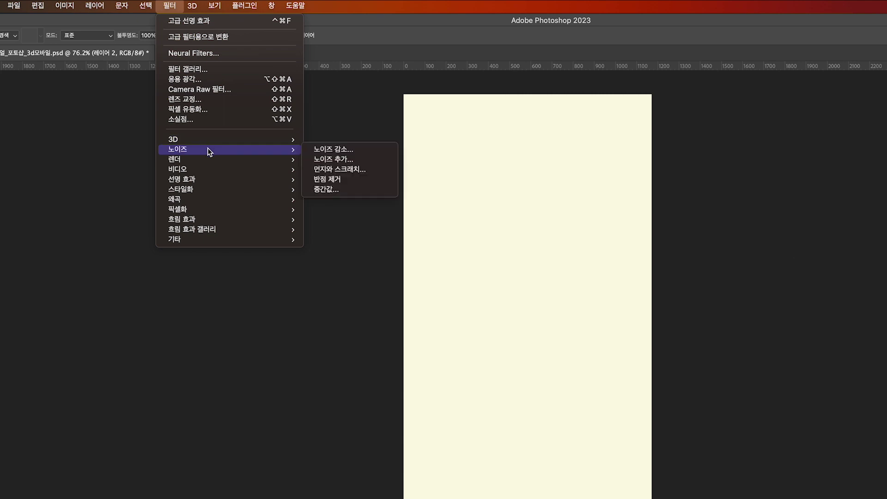
{"action": "left_click", "coordinate": [344, 163]}
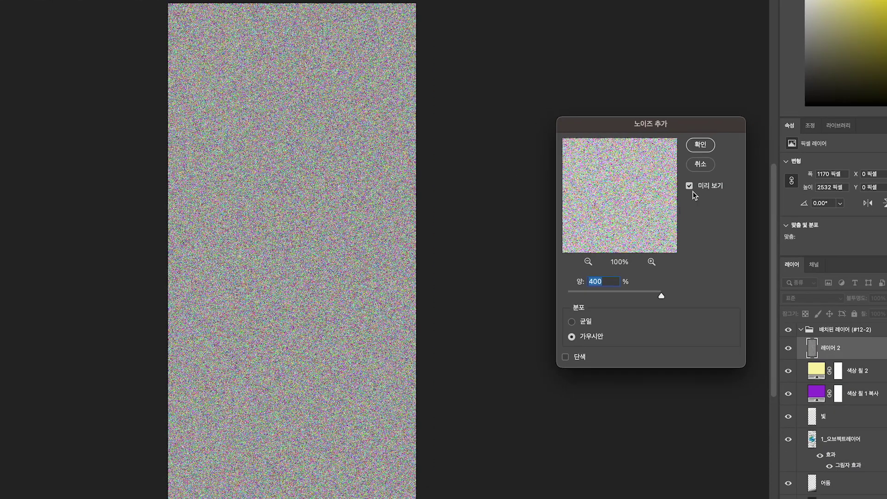
{"action": "left_click", "coordinate": [707, 147]}
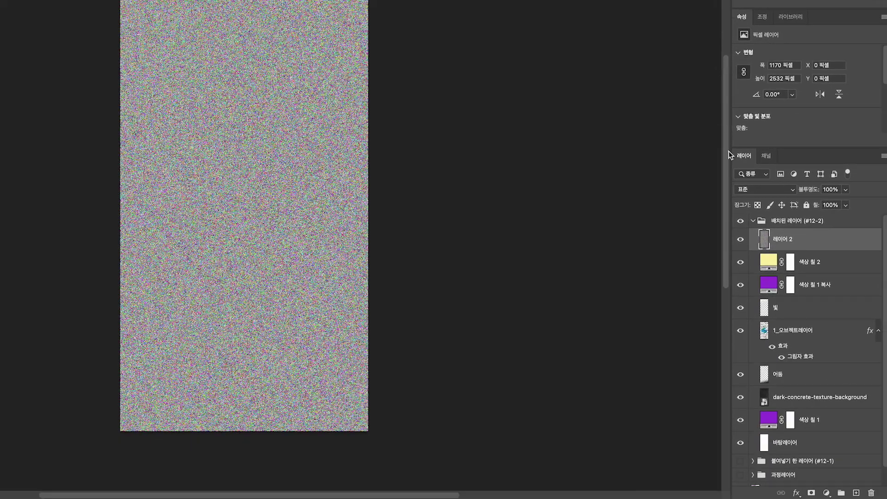
Set the noise layer to Soft Light blending with 18% opacity
{"action": "left_click", "coordinate": [757, 193]}
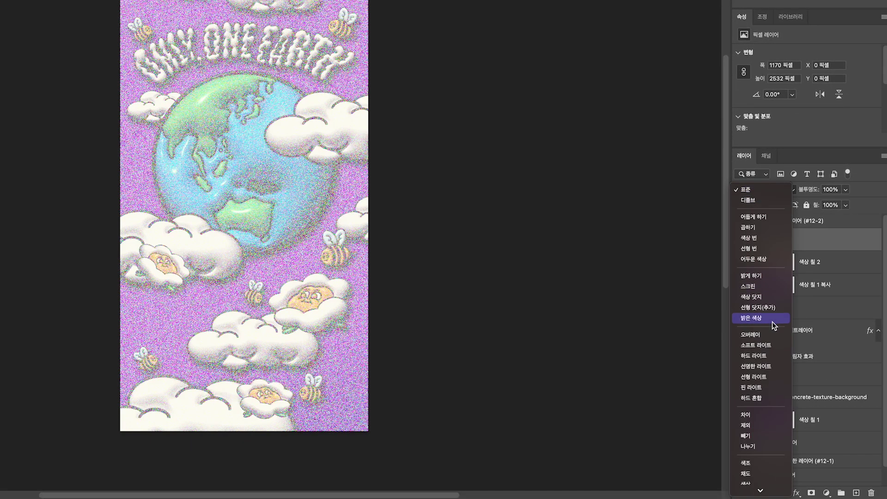
{"action": "left_click", "coordinate": [761, 345]}
{"action": "left_click", "coordinate": [832, 189]}
{"action": "type", "text": "10"}
{"action": "key", "text": "Return"}
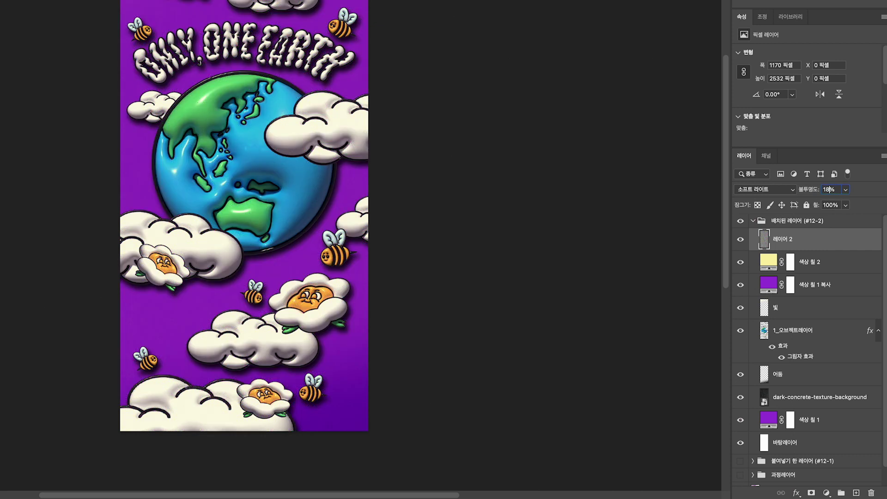
Duplicate the 1_오브젝트레이어 layer and hide the original
{"action": "left_click", "coordinate": [835, 332]}
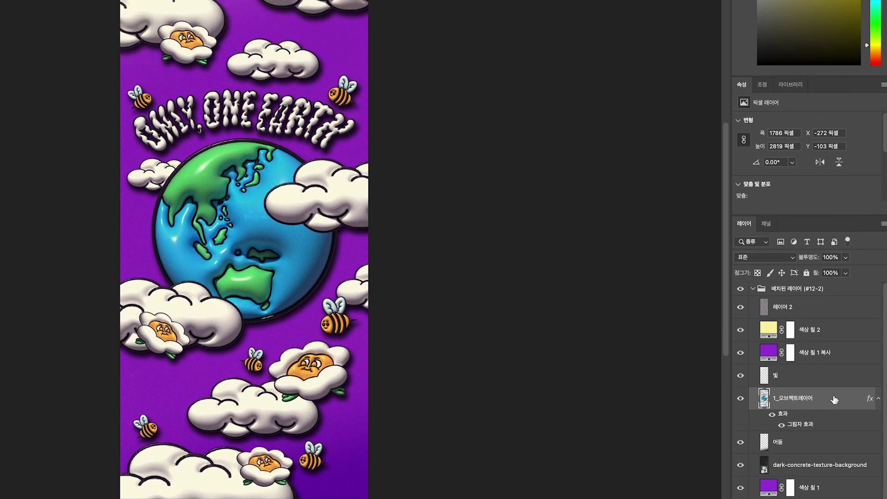
{"action": "right_click", "coordinate": [835, 332]}
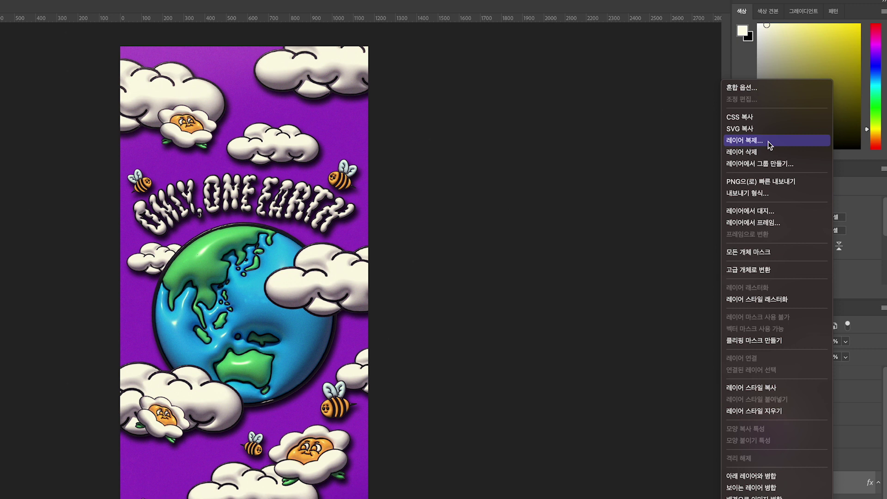
{"action": "left_click", "coordinate": [774, 141]}
{"action": "left_click", "coordinate": [356, 275]}
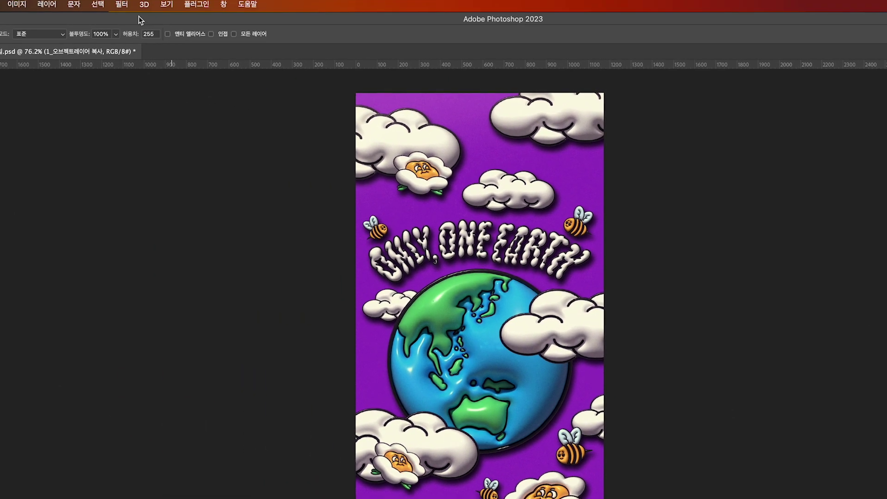
Apply Smart Sharpen to the object layer copy with amount 128%, radius 1.0 px and noise reduction 14%
{"action": "left_click", "coordinate": [130, 6]}
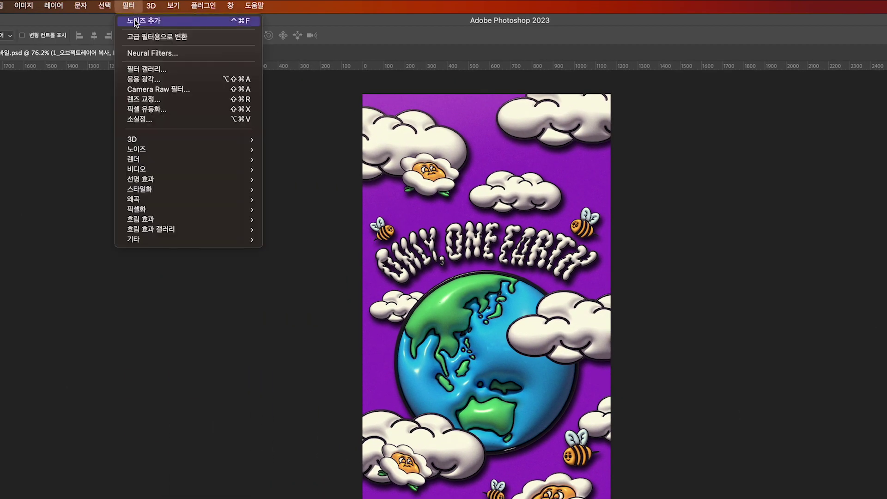
{"action": "mouse_move", "coordinate": [184, 180]}
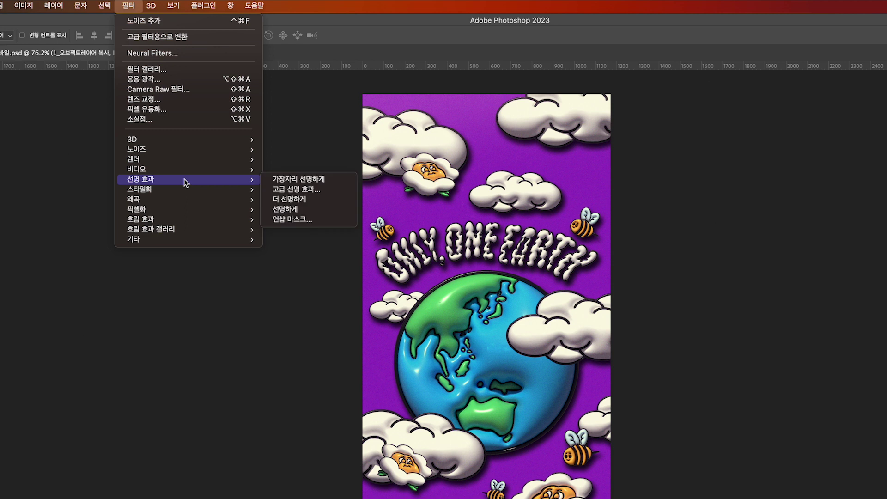
{"action": "left_click", "coordinate": [303, 190]}
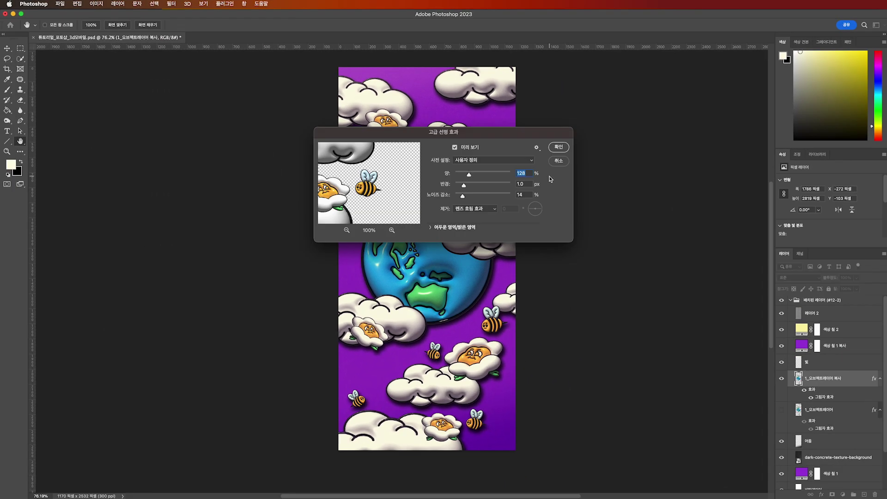
{"action": "left_click", "coordinate": [556, 149]}
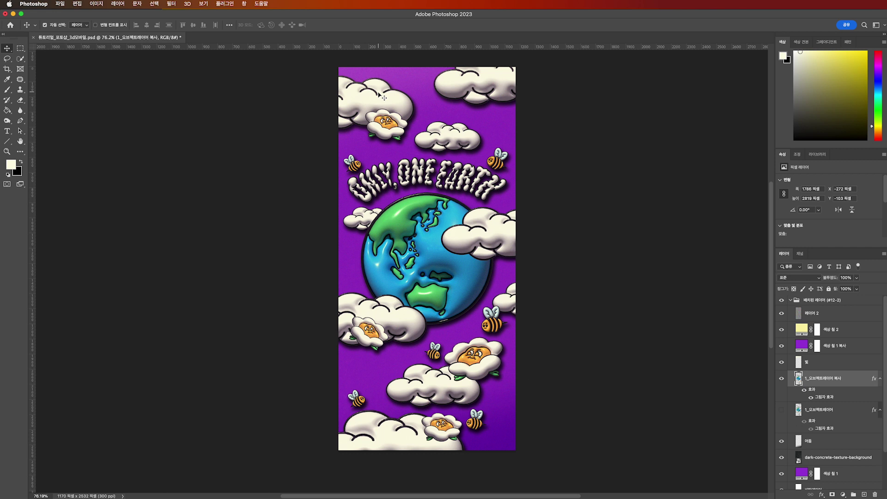
Brighten the sharpened object layer copy with Levels by lowering the highlight input level
{"action": "scroll", "coordinate": [377, 96], "scroll_direction": "up", "scroll_amount": 1}
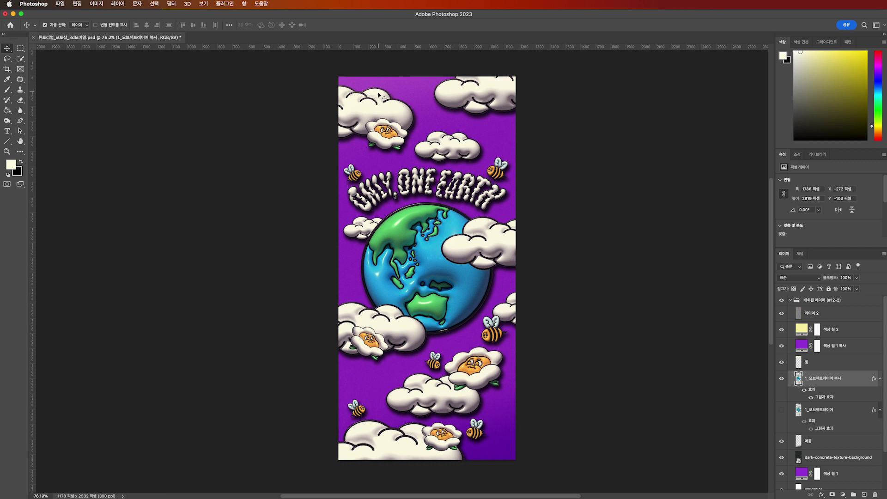
{"action": "left_click", "coordinate": [91, 5]}
{"action": "mouse_move", "coordinate": [115, 27]}
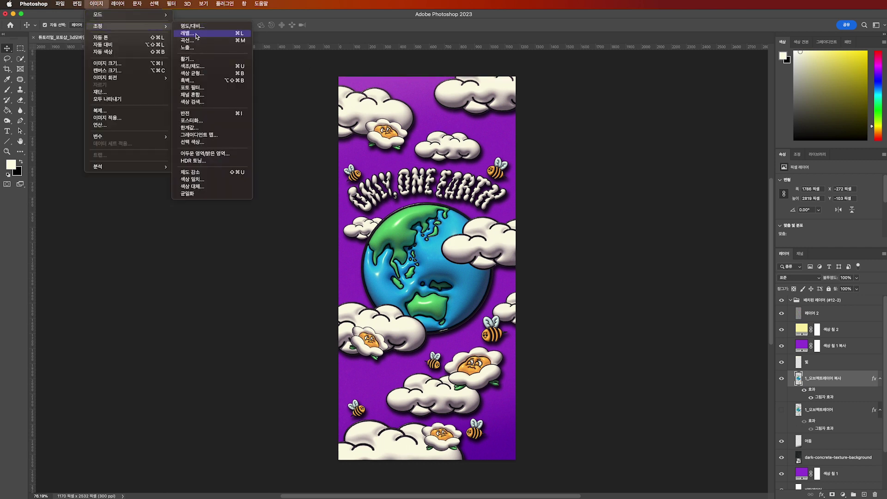
{"action": "left_click", "coordinate": [196, 34]}
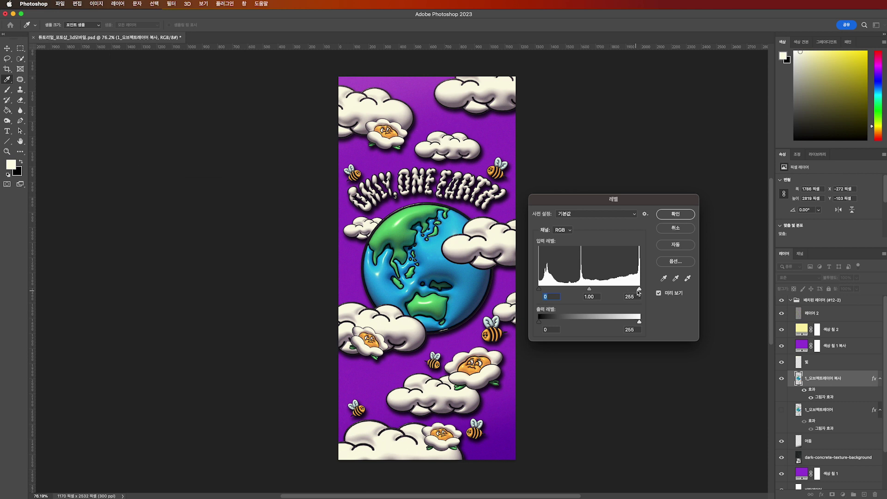
{"action": "left_click_drag", "start_coordinate": [640, 292], "coordinate": [586, 291]}
{"action": "left_click", "coordinate": [674, 216]}
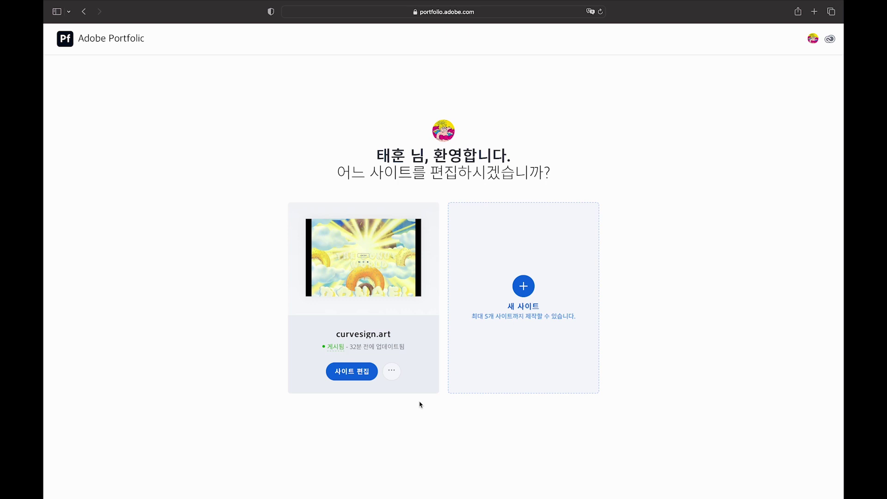
In Adobe Portfolio, edit the curvesign.art site and open its Brand Collaboration collection from the page list
{"action": "left_click", "coordinate": [351, 371]}
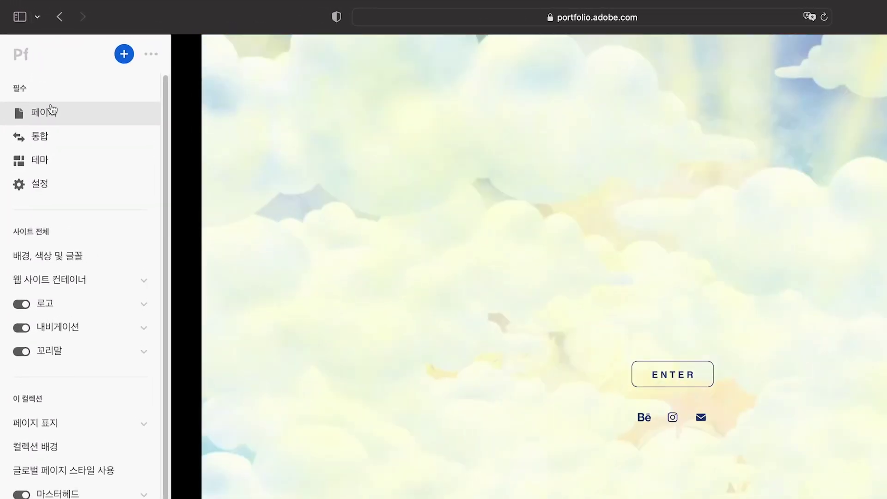
{"action": "left_click", "coordinate": [52, 112]}
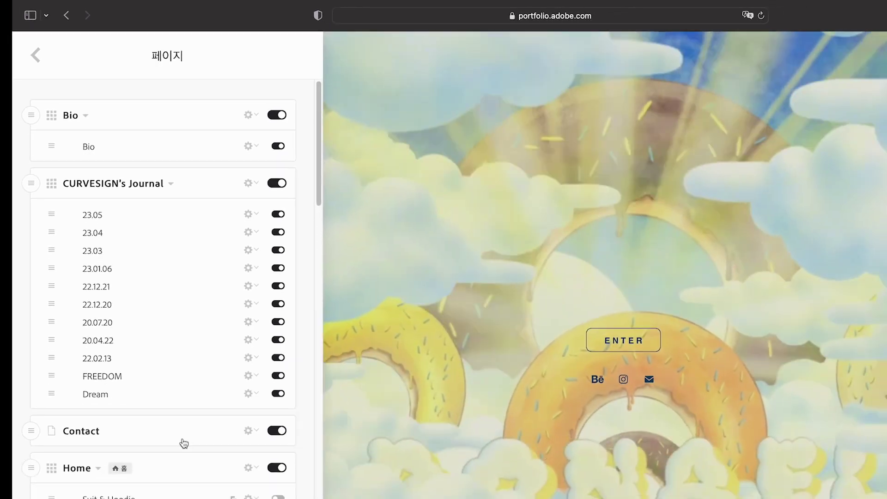
{"action": "scroll", "coordinate": [185, 450], "scroll_direction": "down", "scroll_amount": 5}
{"action": "scroll", "coordinate": [170, 319], "scroll_direction": "down", "scroll_amount": 5}
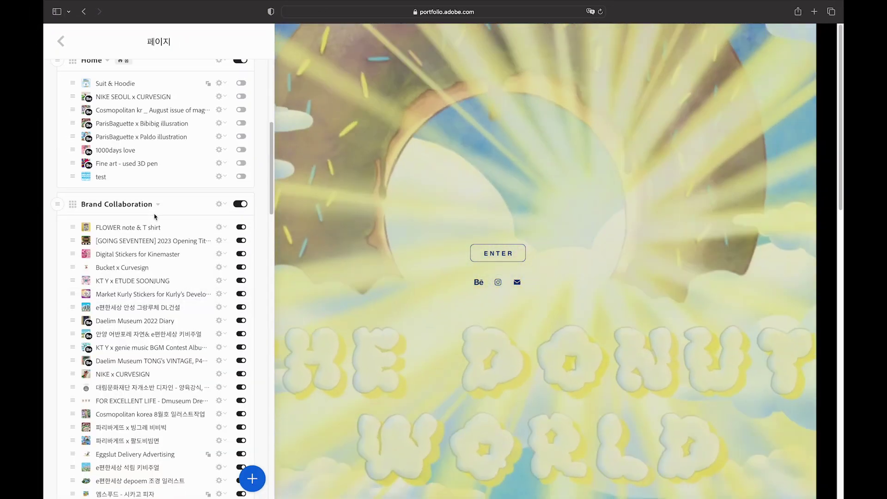
{"action": "left_click", "coordinate": [155, 216]}
Create a new page titled "Only one earth" in the Brand Collaboration collection
{"action": "scroll", "coordinate": [611, 336], "scroll_direction": "down", "scroll_amount": 15}
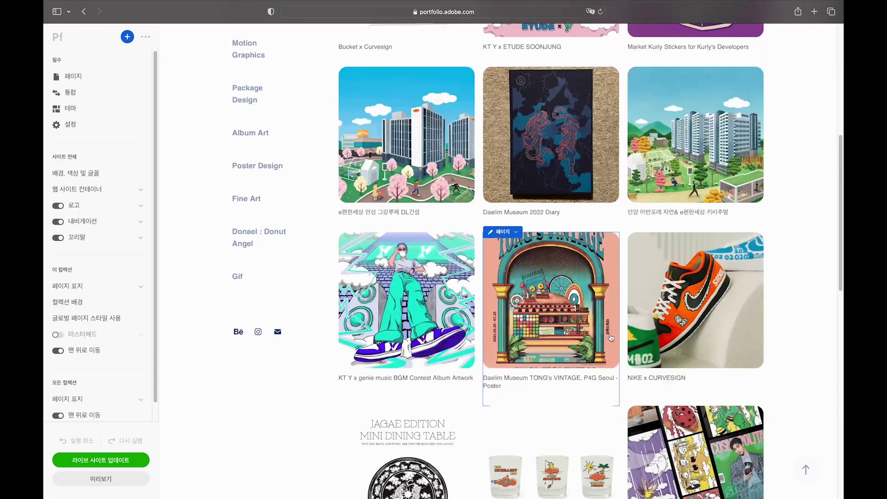
{"action": "scroll", "coordinate": [611, 336], "scroll_direction": "down", "scroll_amount": 6}
{"action": "left_click", "coordinate": [406, 346]}
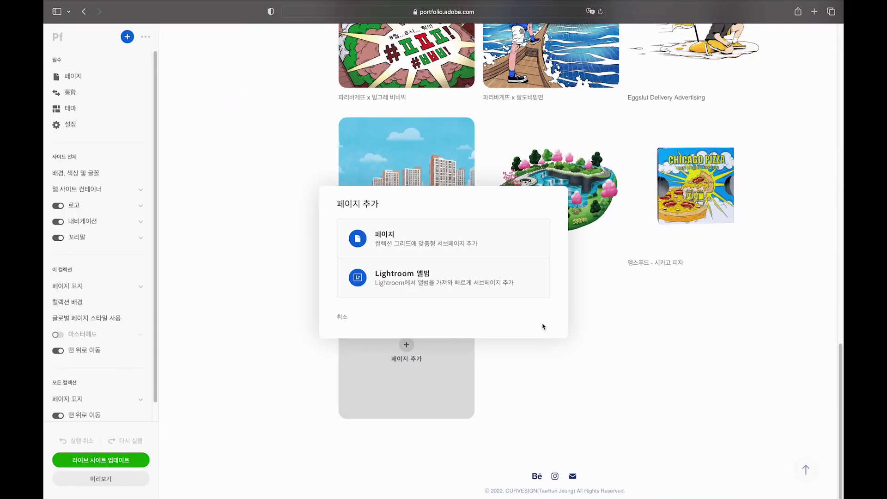
{"action": "left_click", "coordinate": [455, 248]}
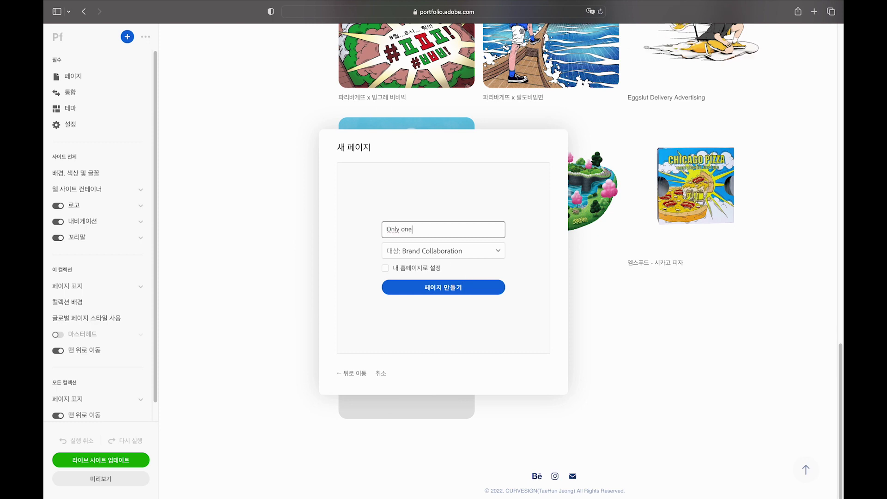
{"action": "left_click", "coordinate": [468, 289]}
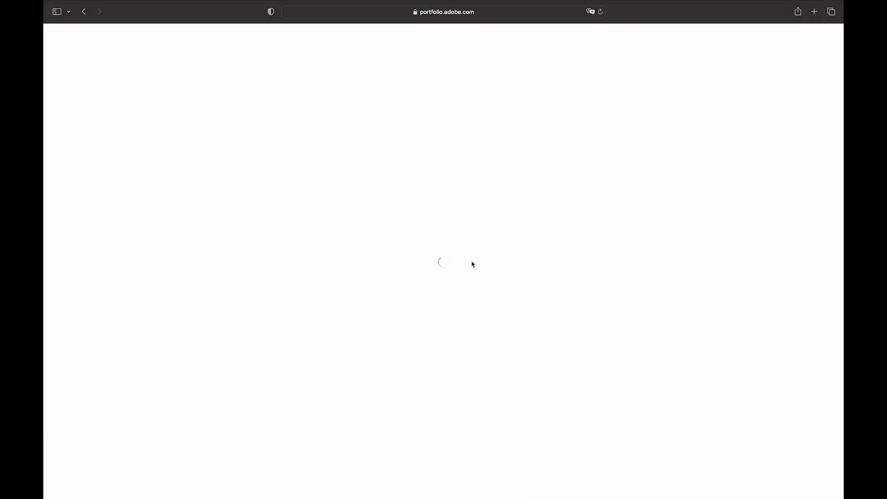
Upload the images Only one earth_완성본 and iphone wallpaper_3 to the new page and check their layout
{"action": "left_click", "coordinate": [469, 205]}
{"action": "left_click", "coordinate": [359, 226]}
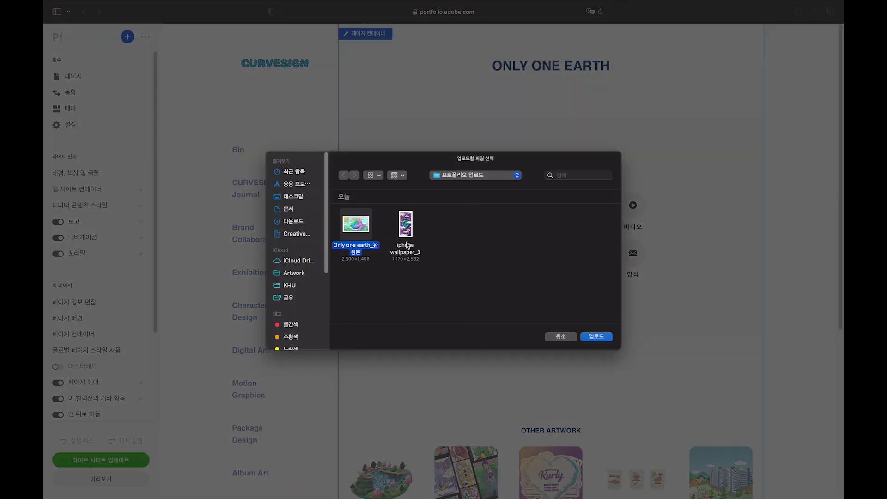
{"action": "left_click", "coordinate": [412, 241], "text": "super"}
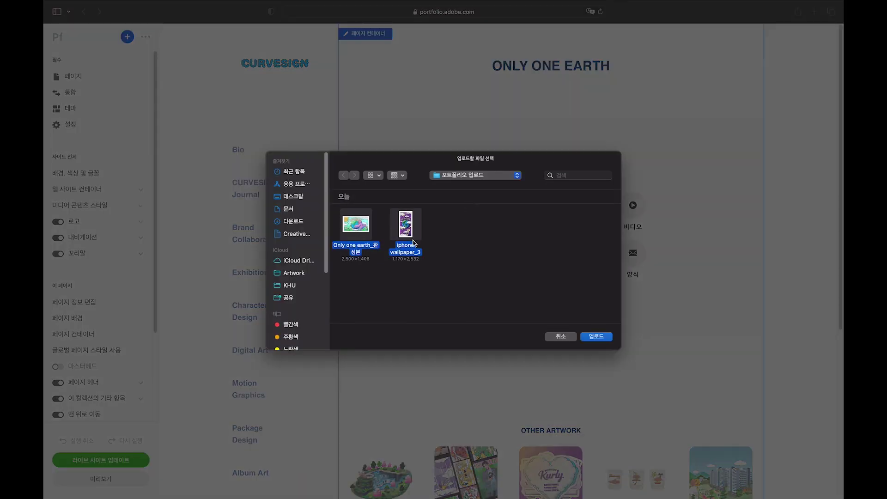
{"action": "left_click", "coordinate": [596, 336]}
{"action": "scroll", "coordinate": [758, 307], "scroll_direction": "down", "scroll_amount": 2}
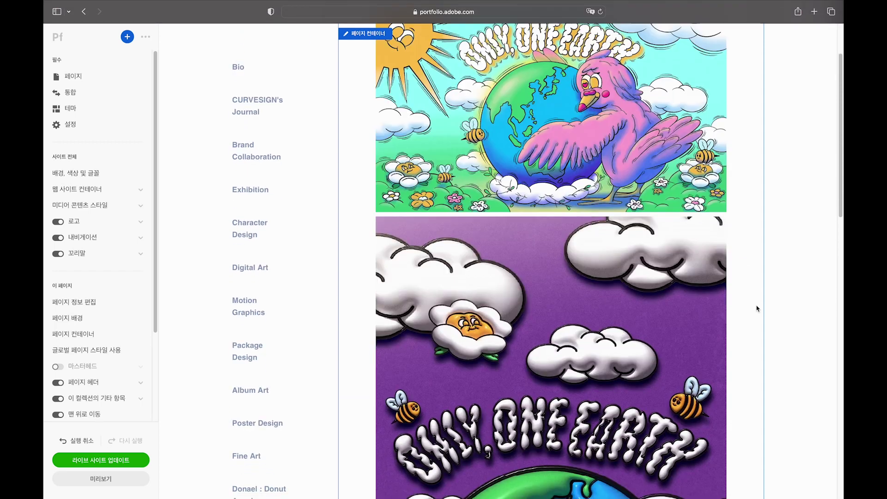
{"action": "scroll", "coordinate": [758, 309], "scroll_direction": "down", "scroll_amount": 5}
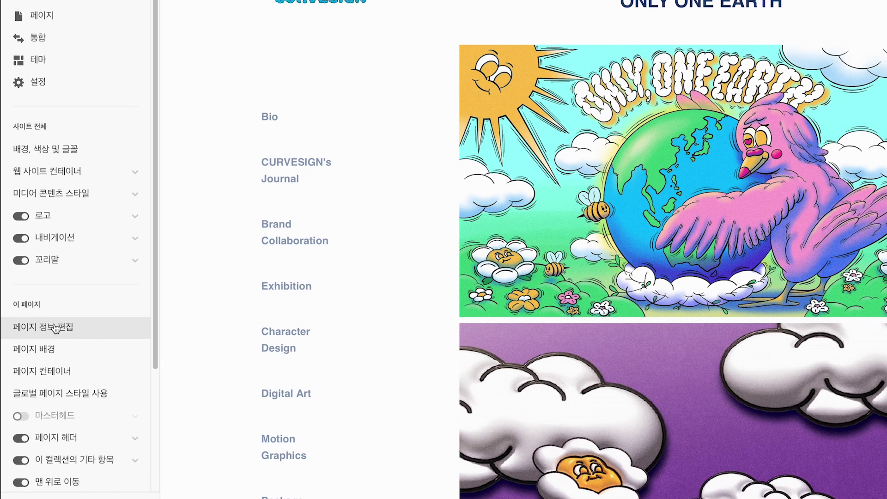
Open the page information of the Only one earth page for editing
{"action": "left_click", "coordinate": [73, 302]}
{"action": "left_click", "coordinate": [65, 91]}
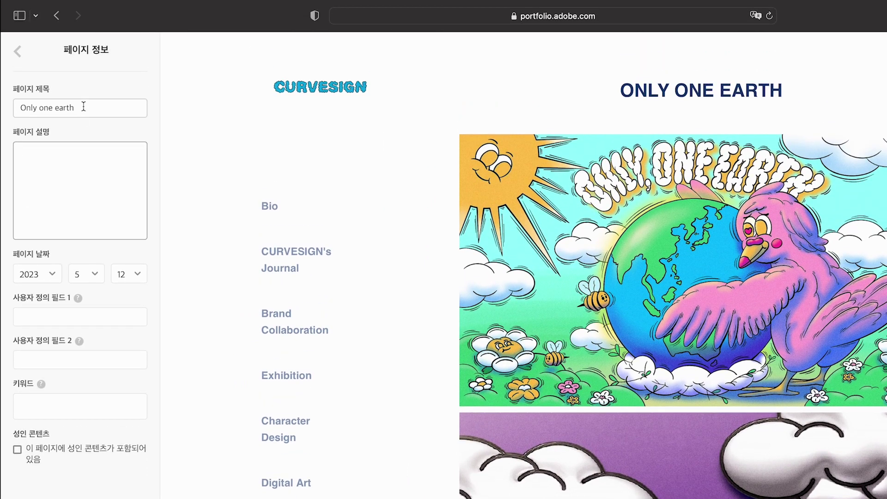